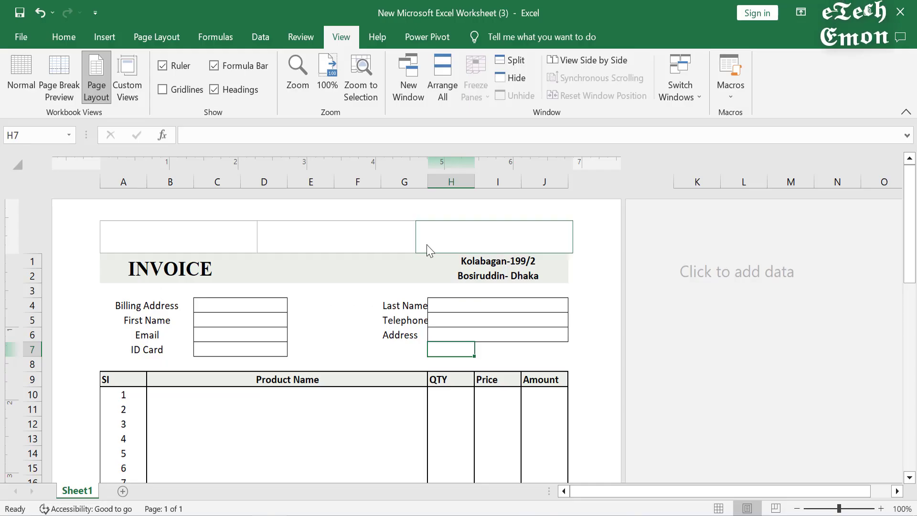
Step: Scroll down through the finished bordered invoice and bring up its Ctrl+P print preview
scroll(372, 343, down, 2)
scroll(372, 343, down, 9)
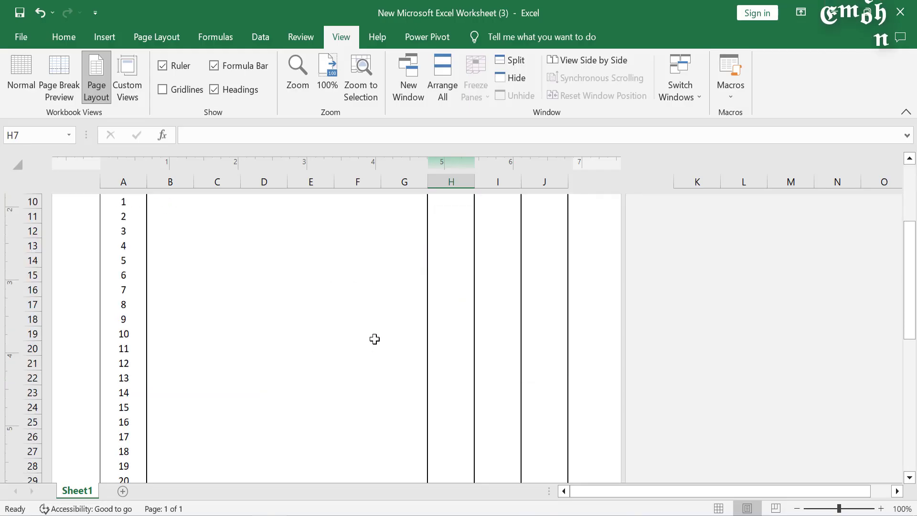
scroll(383, 334, down, 2)
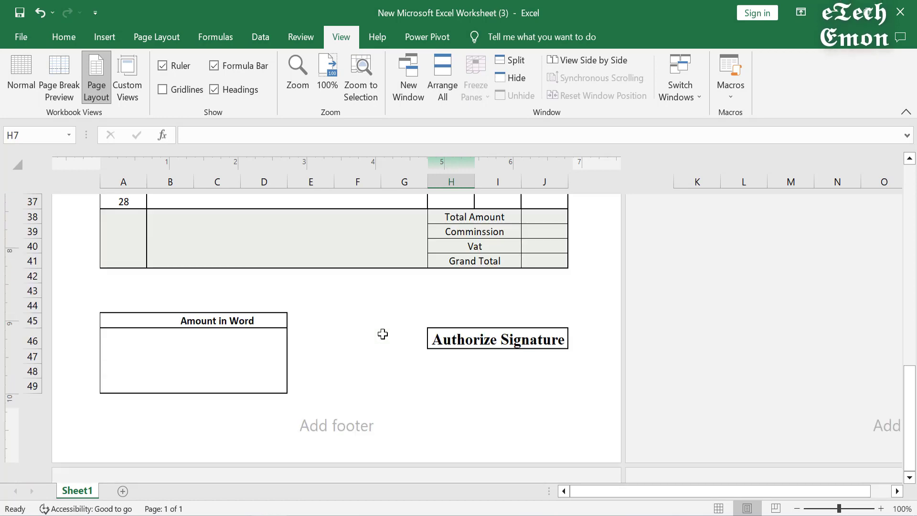
key(ctrl+p)
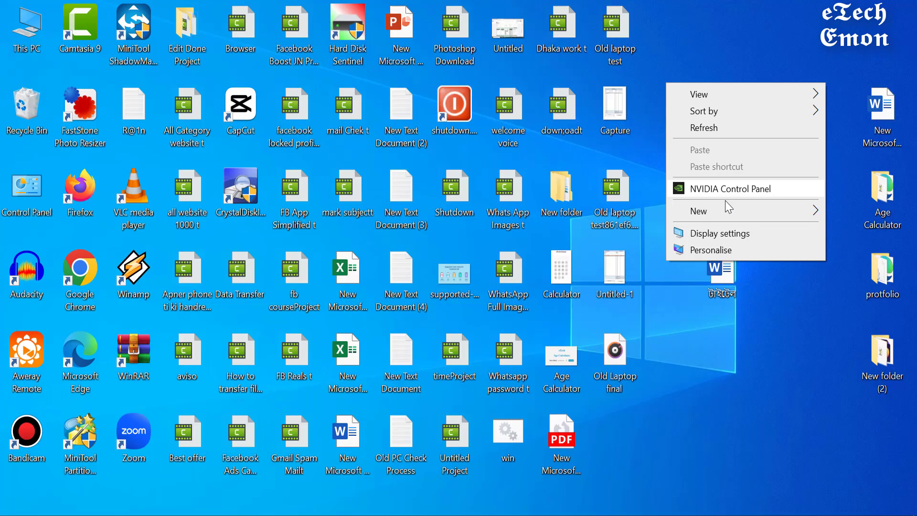
Step: Create 'New Microsoft Excel Worksheet (3)' on the desktop with its default name and open it
mouse_move(707, 213)
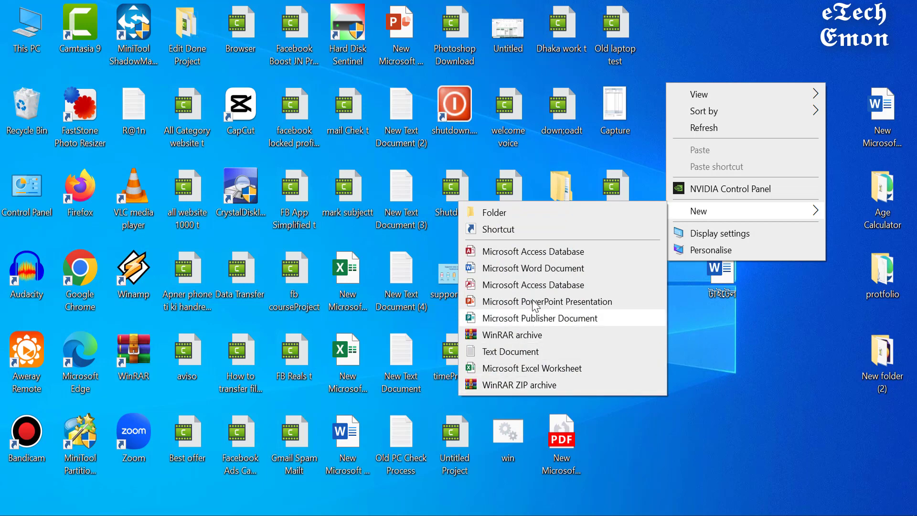
click(525, 368)
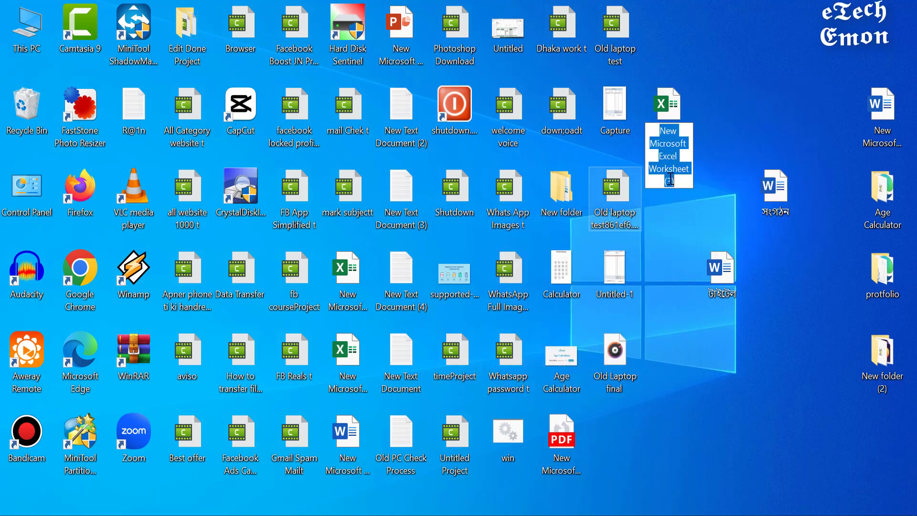
key(Return)
double_click(673, 134)
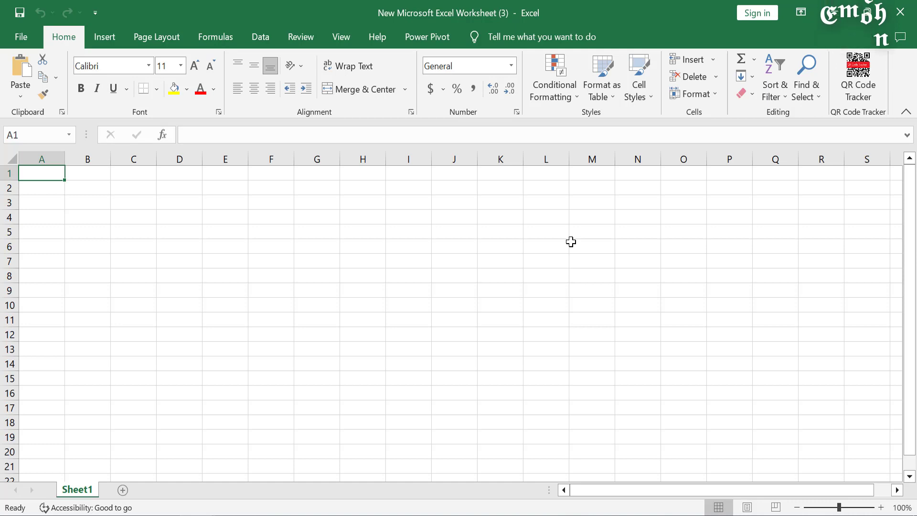
key(Return)
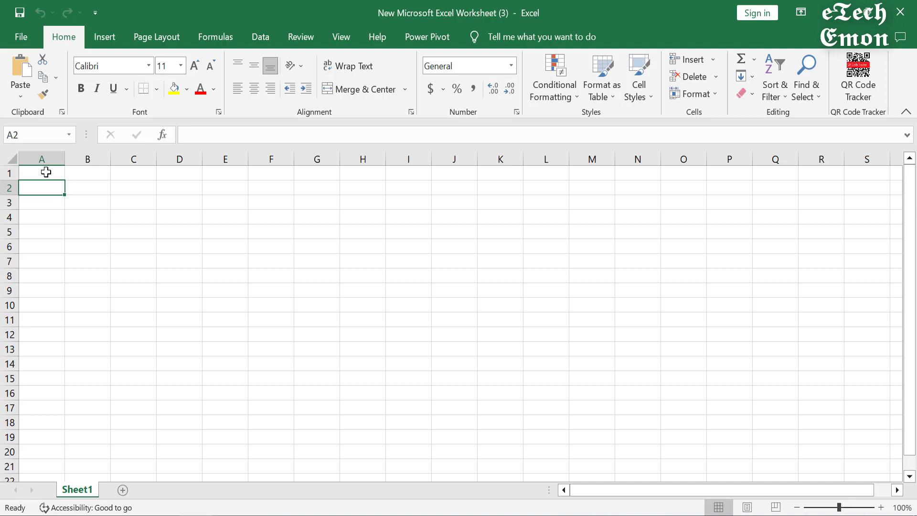
key(ctrl+p)
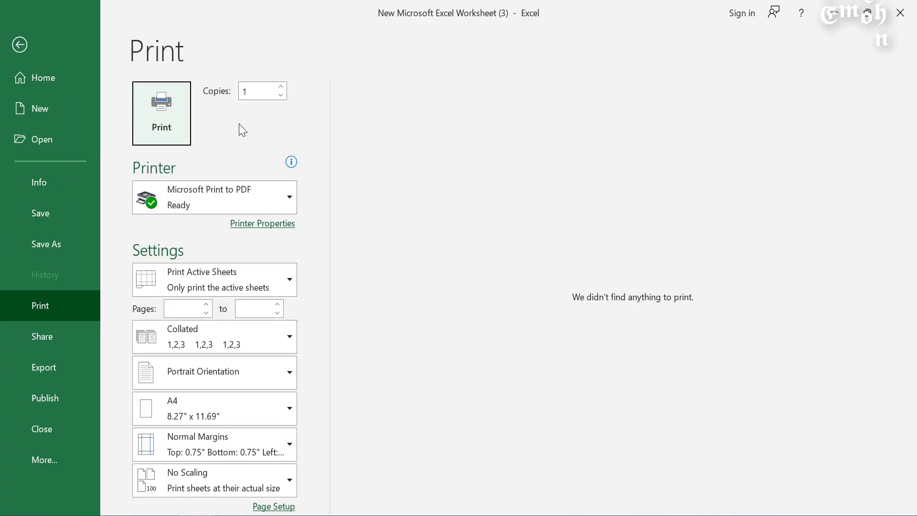
click(17, 48)
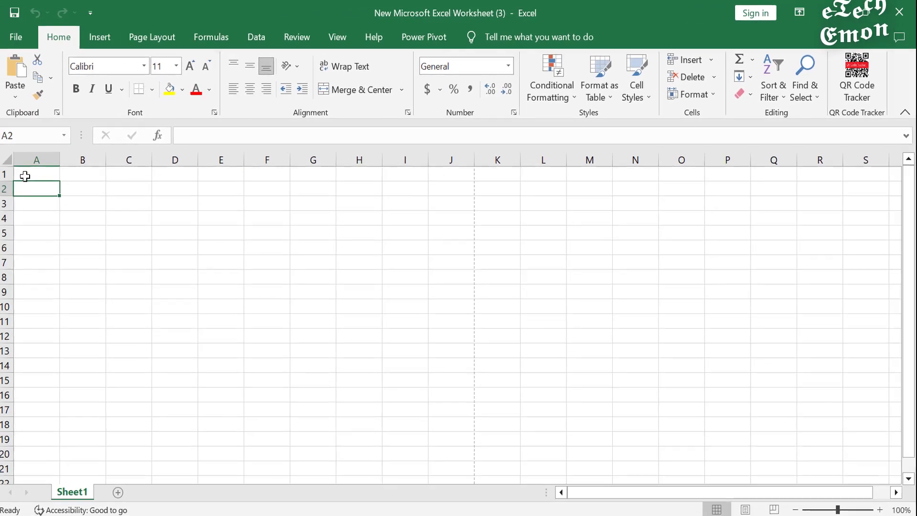
drag(25, 176, 440, 426)
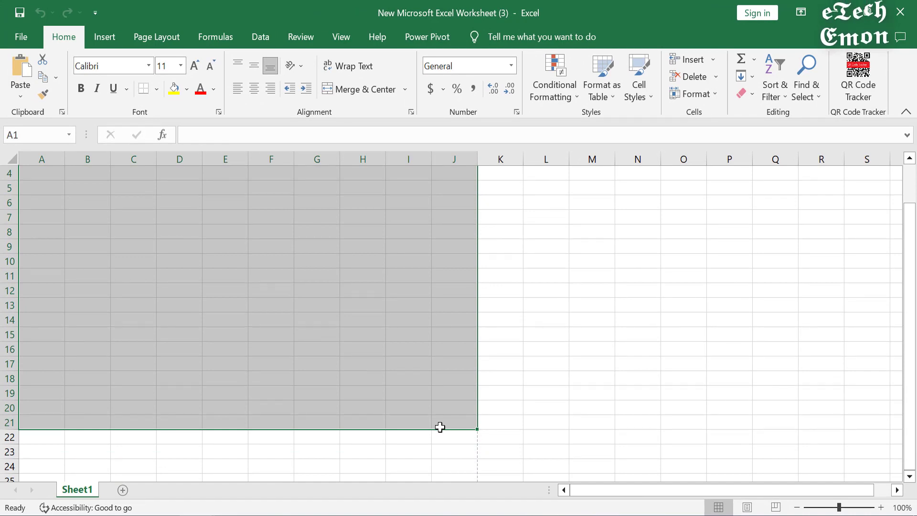
scroll(268, 296, up, 1)
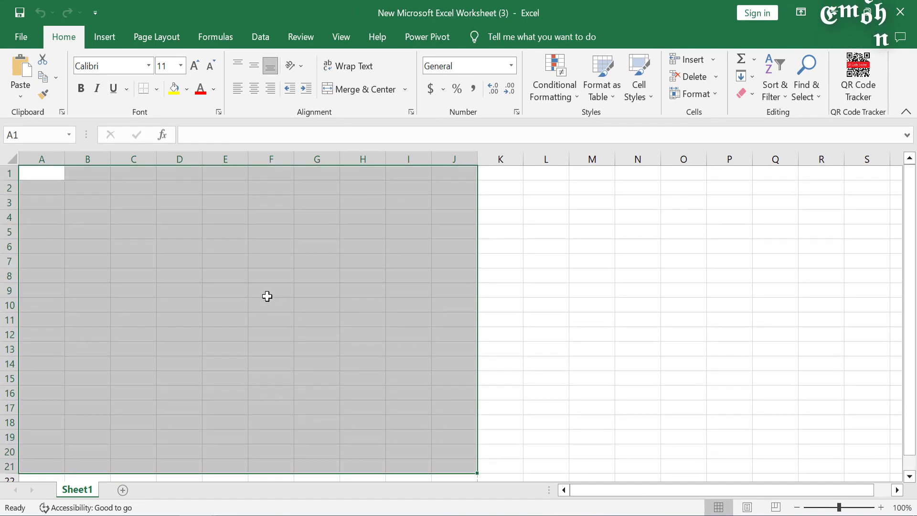
click(263, 295)
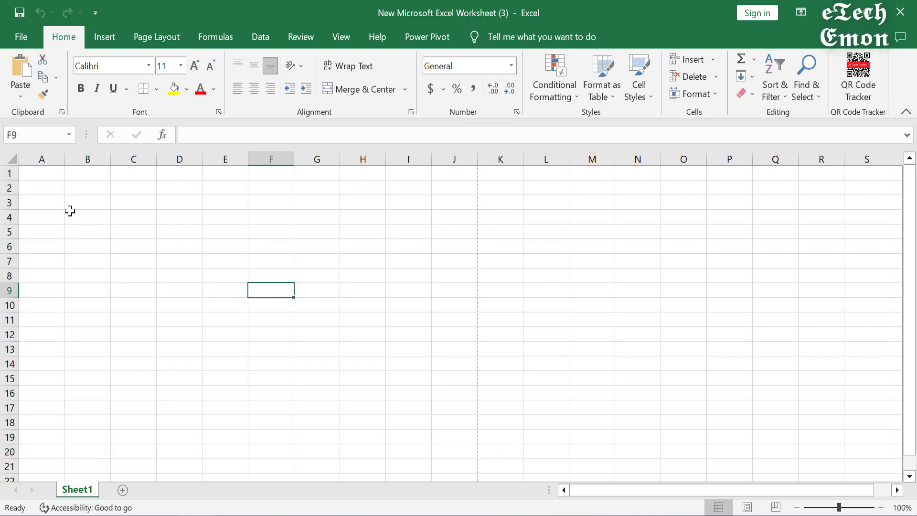
click(41, 171)
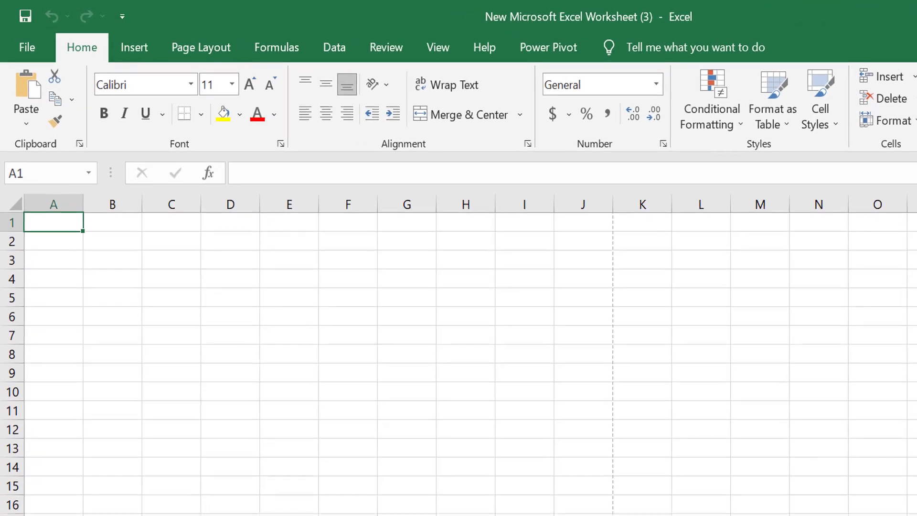
Step: Enter the title INVOICE in cell A1
text(In)
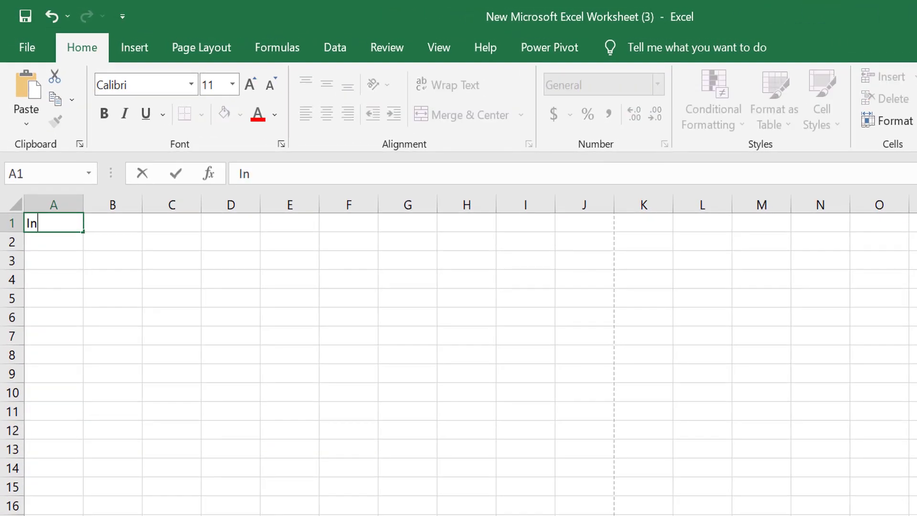
key(BackSpace)
key(BackSpace)
text(INVOICE)
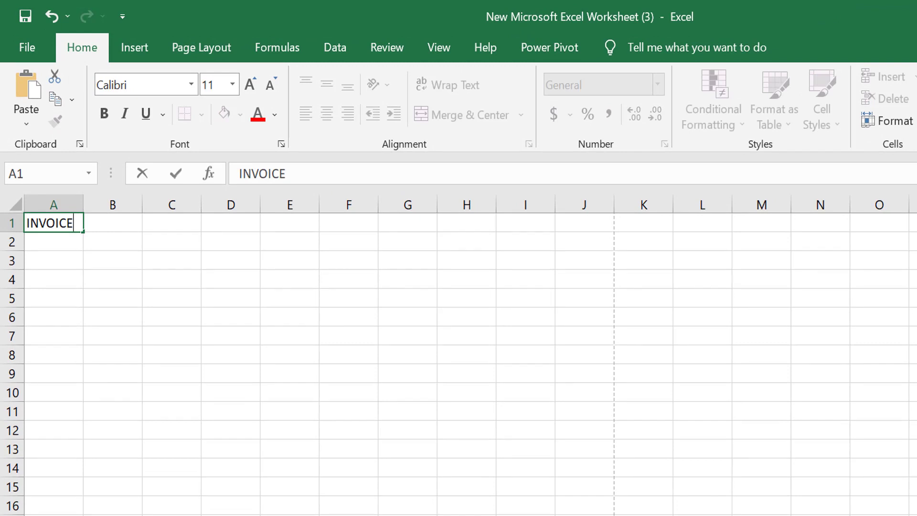
key(Right)
key(Right)
key(Right)
key(Right)
key(Right)
key(Right)
key(Right)
key(Right)
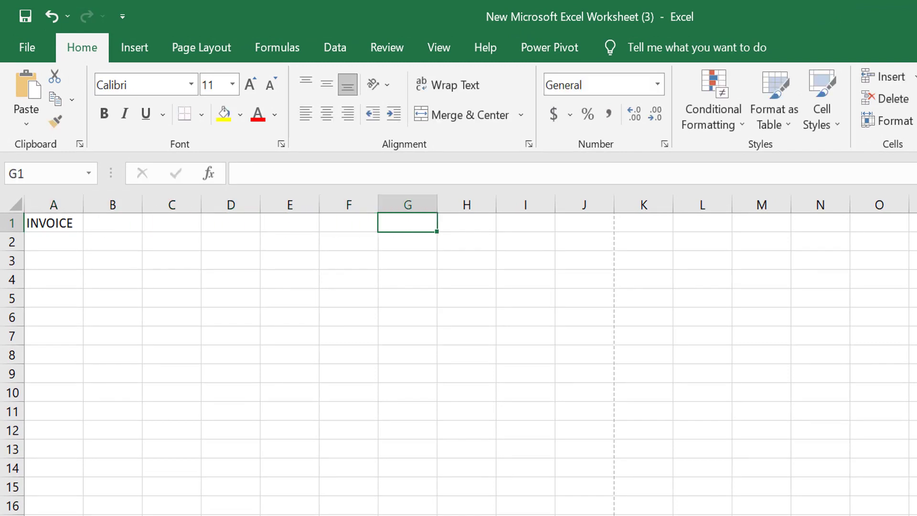
Step: Enter the shop's two-line address in H1 and H2
key(Left)
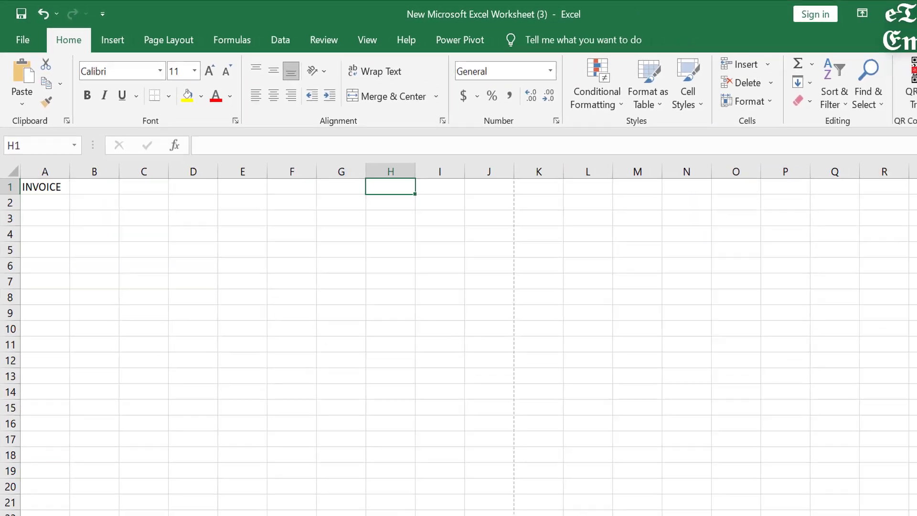
text(k)
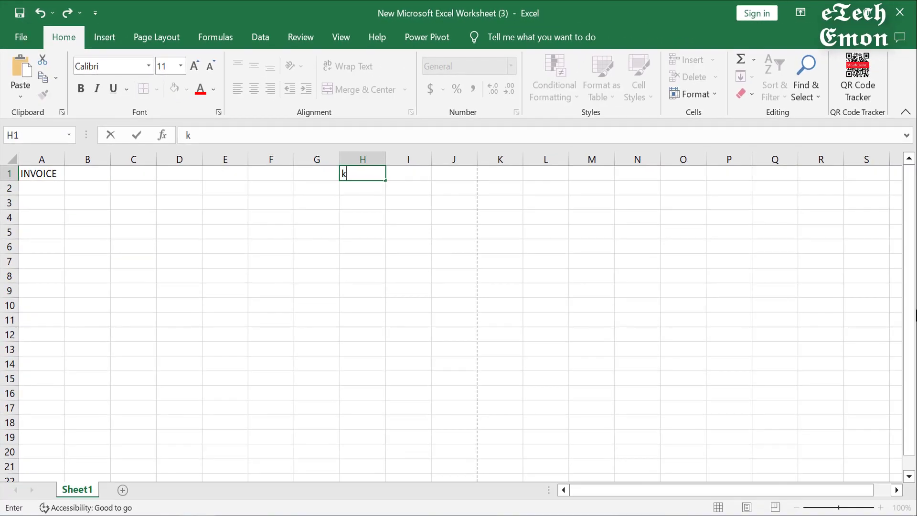
key(BackSpace)
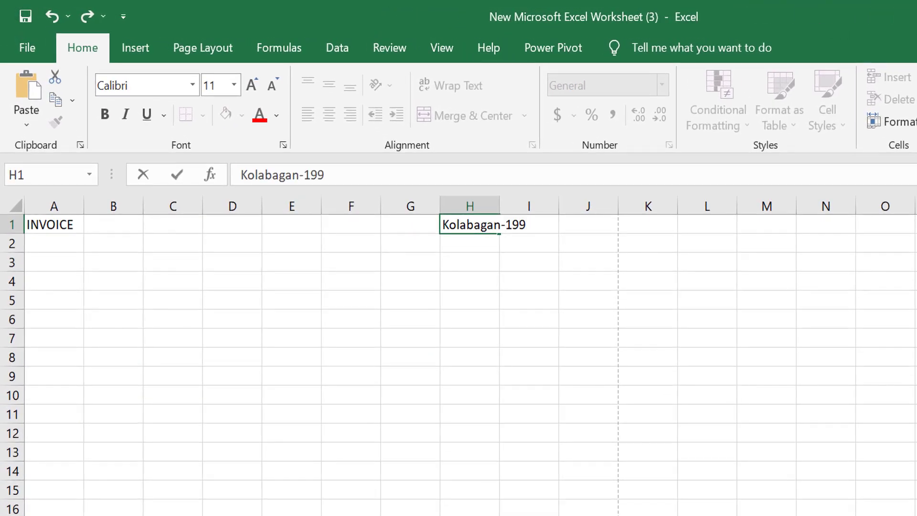
key(Return)
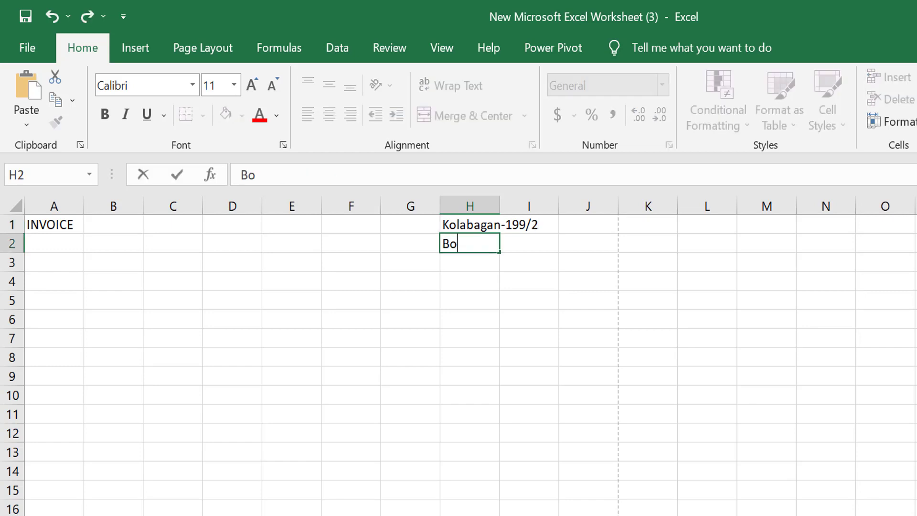
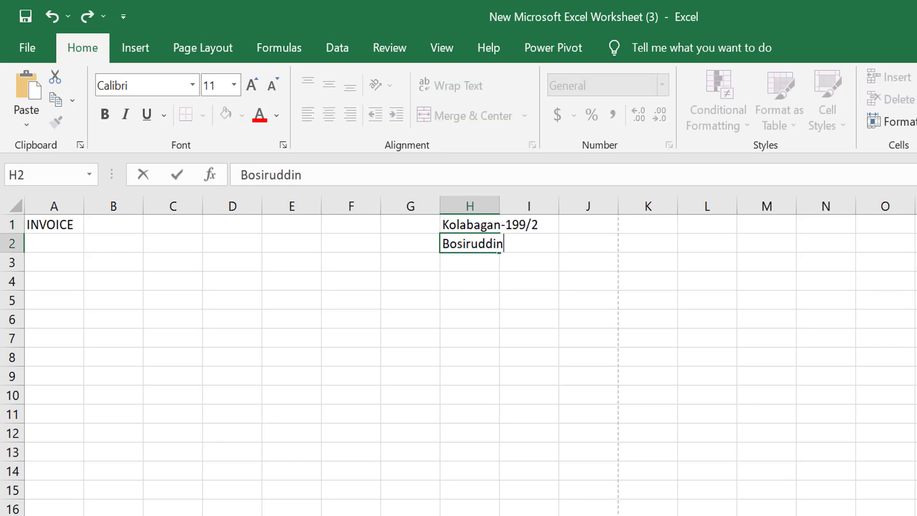
key(Return)
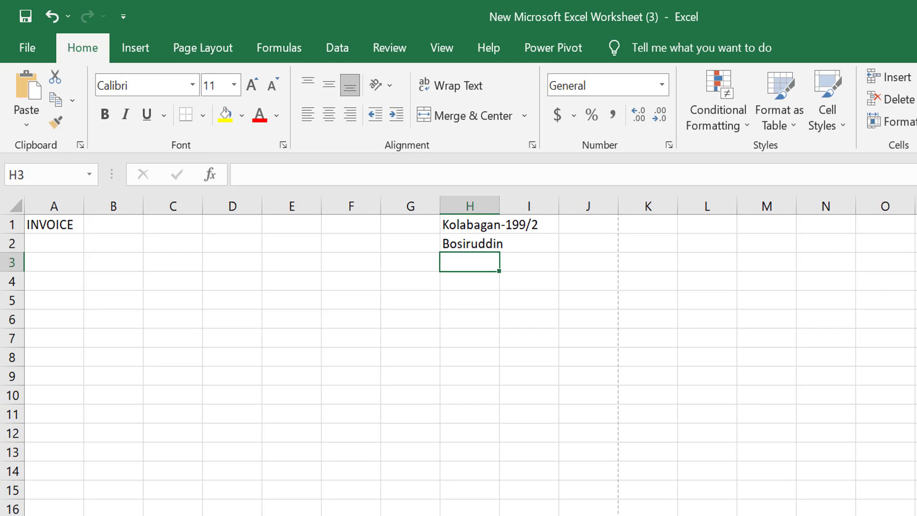
key(Up)
key(Right)
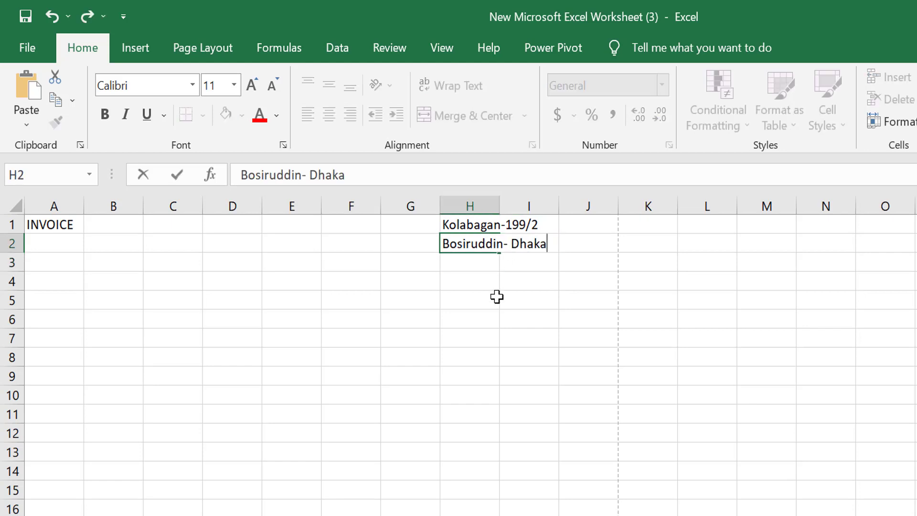
click(497, 296)
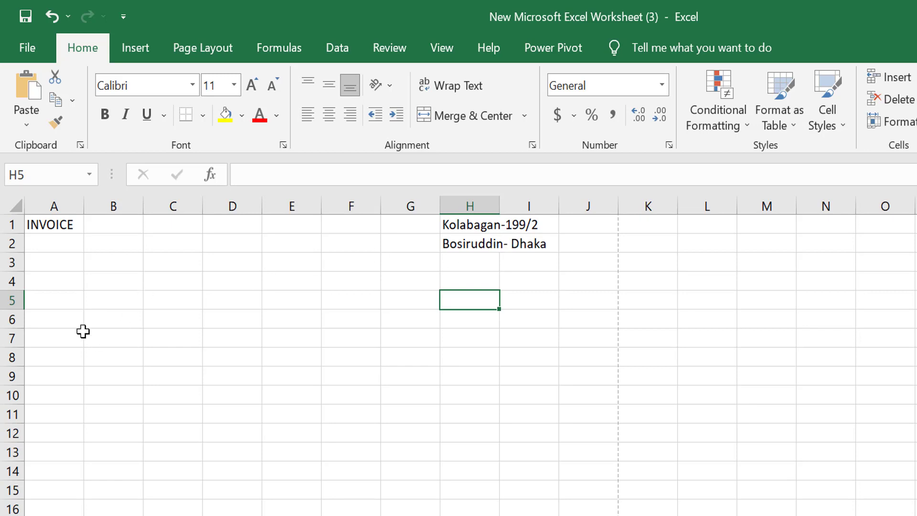
click(53, 285)
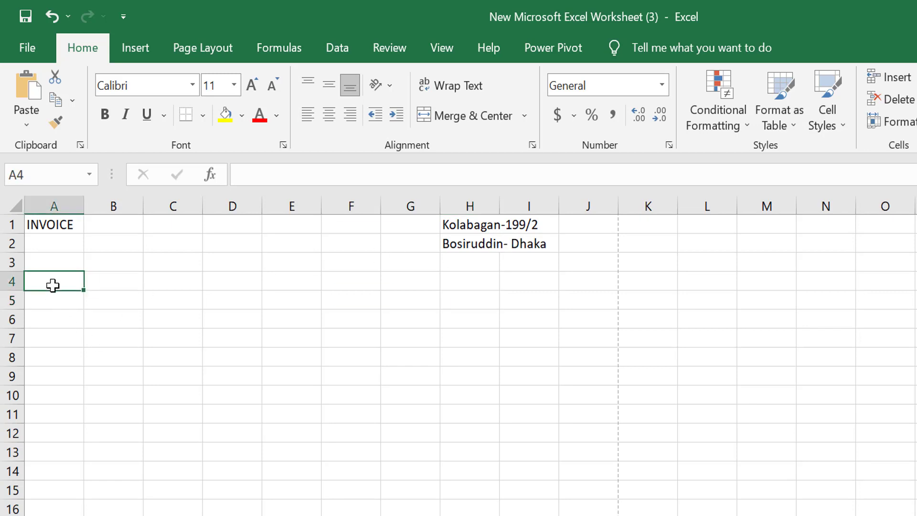
Step: Label A4:A7 Billing Address, First Name, Email and ID Card
text(Billi)
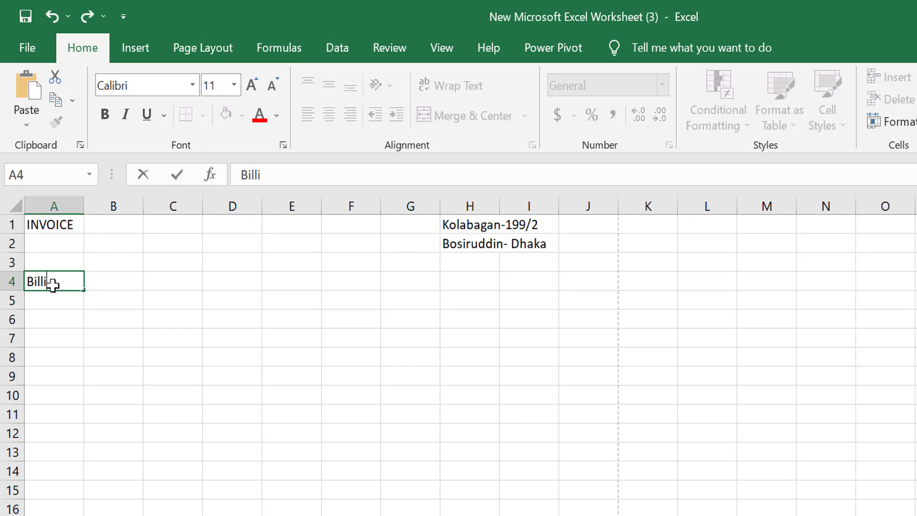
text(ng Address)
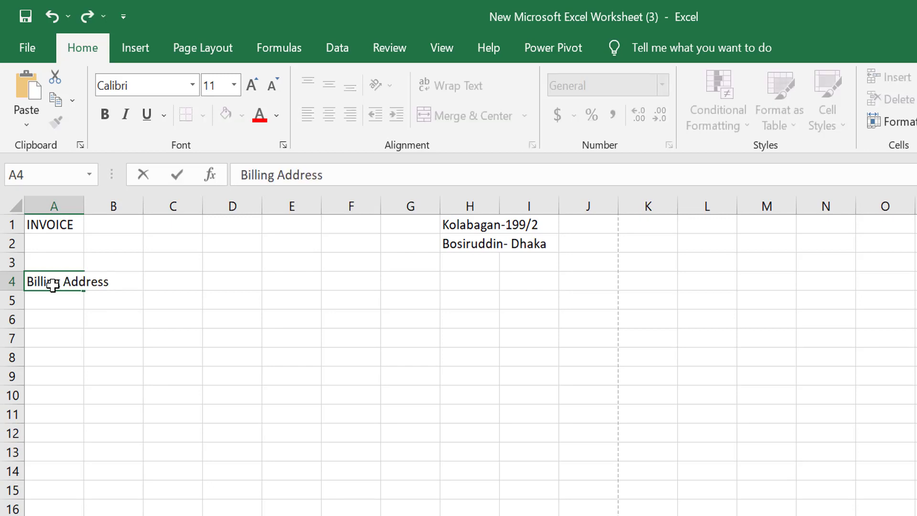
key(Return)
text(Fi)
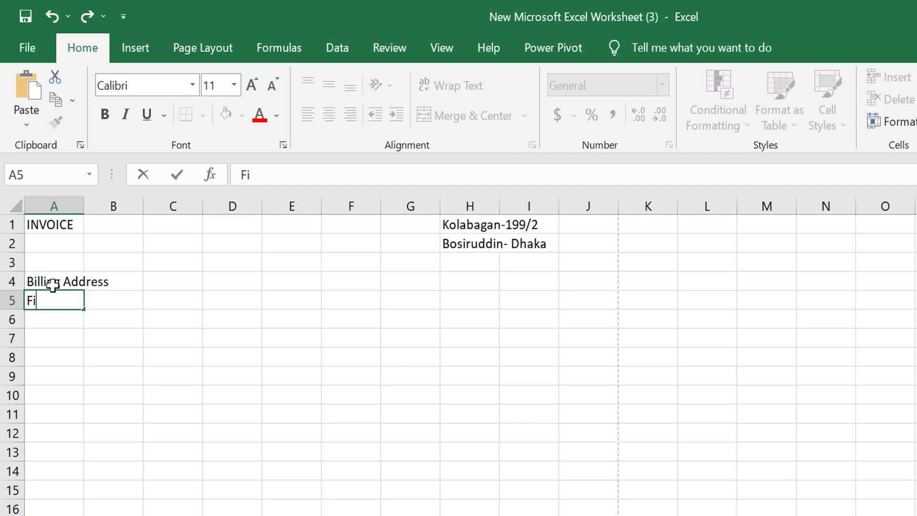
text(rst Name)
key(Return)
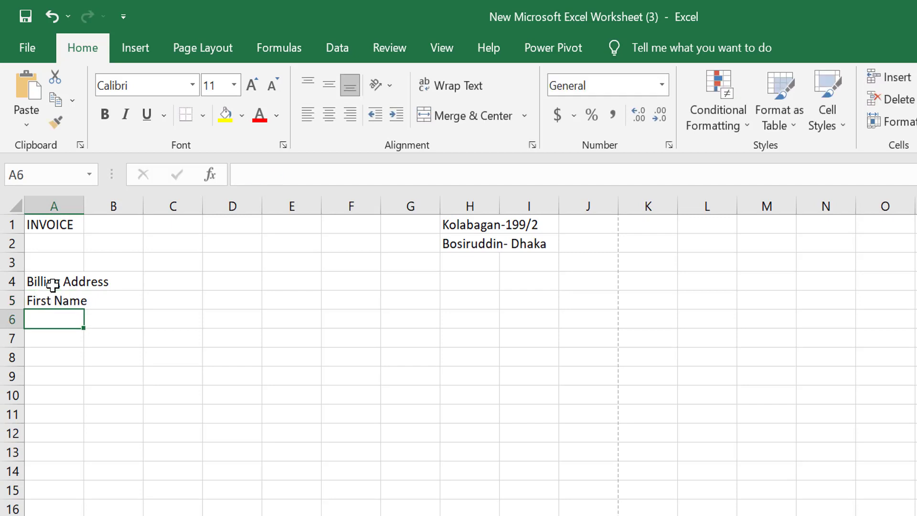
text(Email)
key(Return)
text(ID C)
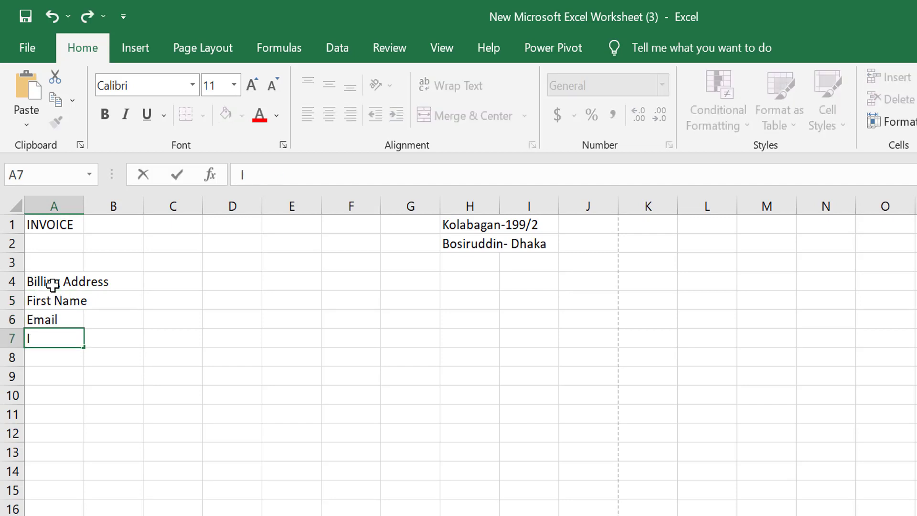
text(ard)
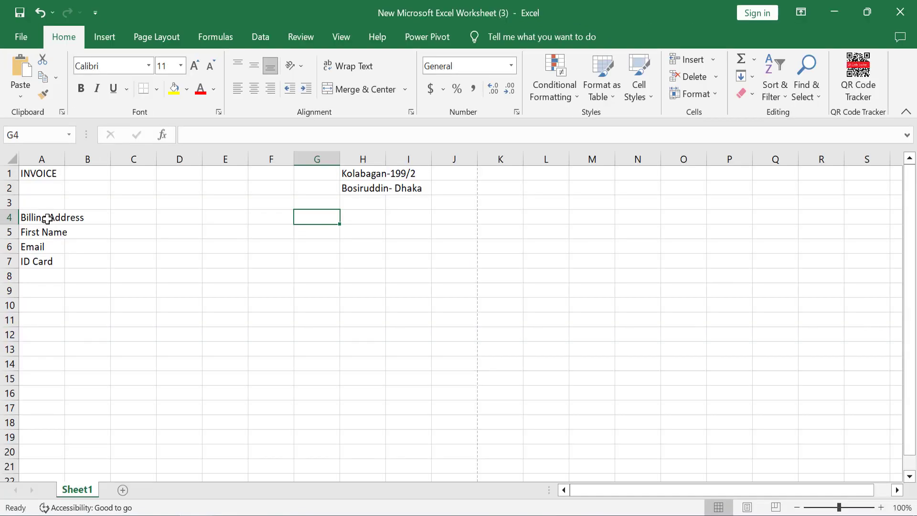
Step: Label G4:G6 Last Name, Telephone and Address
text(Last Name)
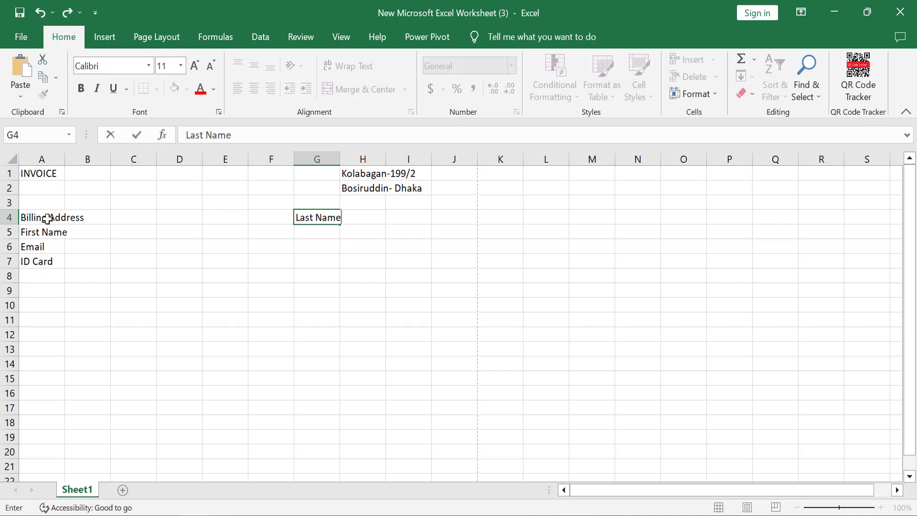
key(Return)
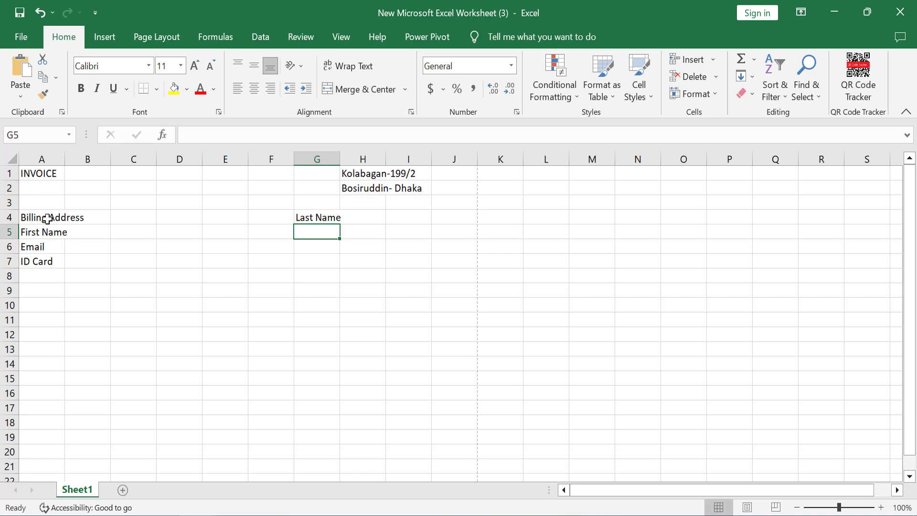
text(Telephone)
key(Return)
text(A)
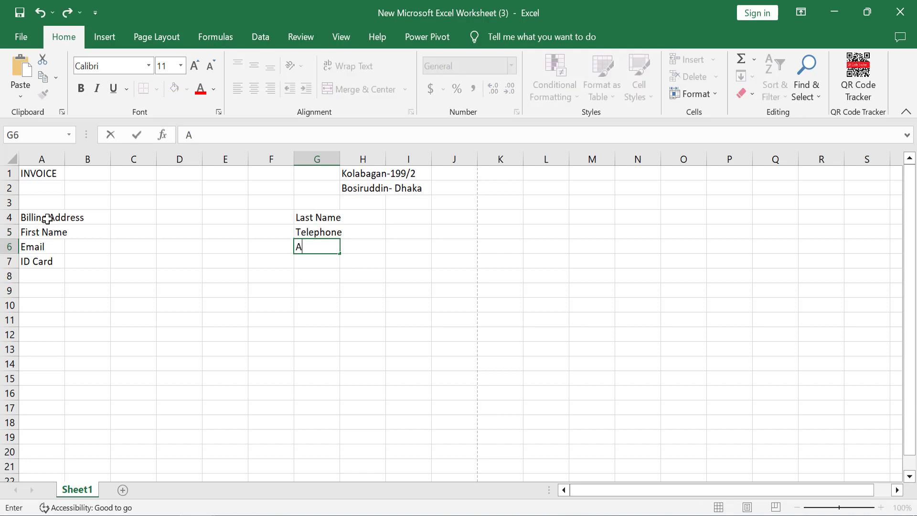
text(ddress)
key(Return)
key(Return)
key(Return)
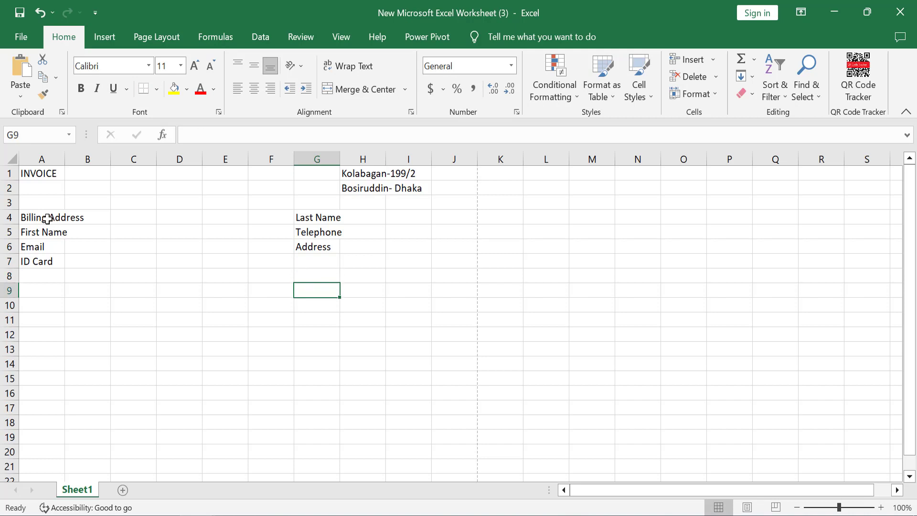
Step: Enter SI in A9 and begin the Product Name heading in B9
key(Up)
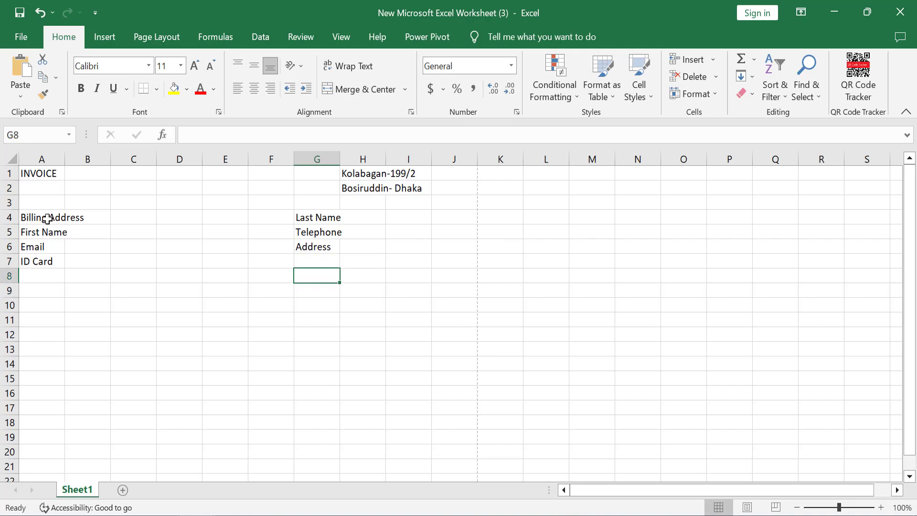
key(Left)
key(Left)
key(Left)
key(Left)
key(Left)
key(Left)
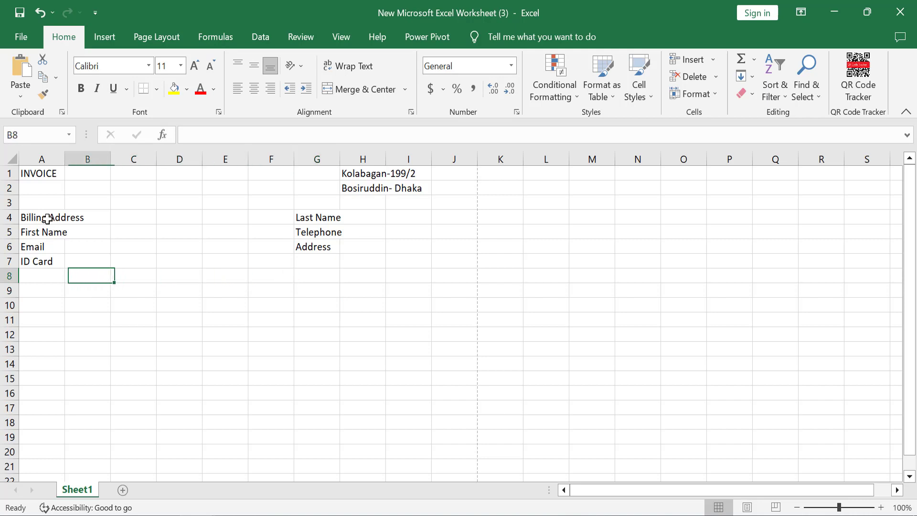
key(Down)
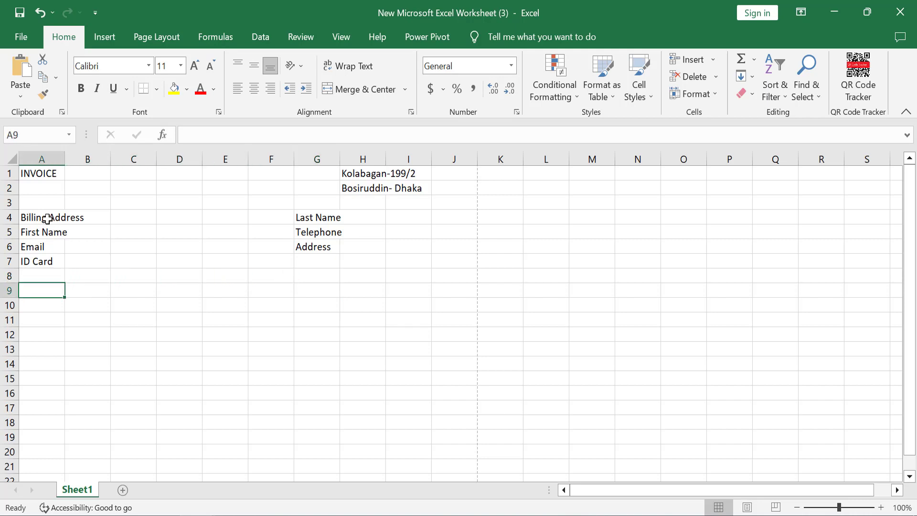
text(S)
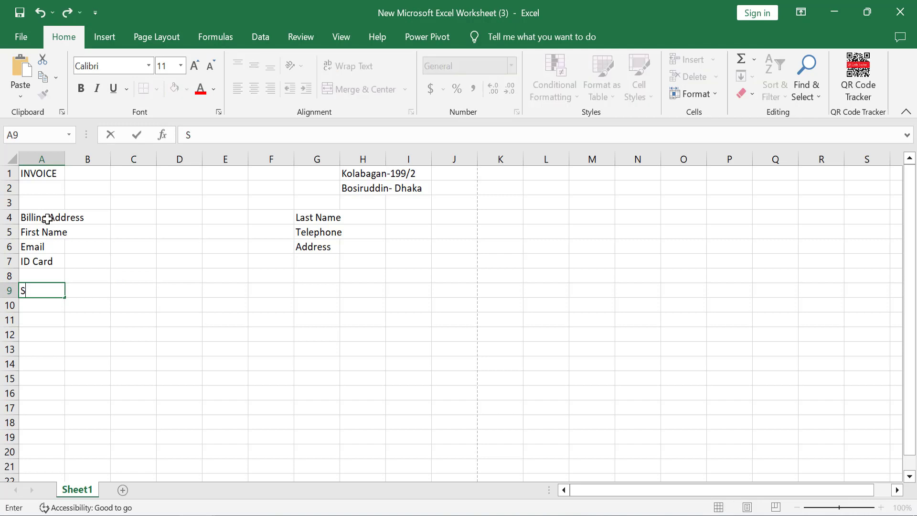
text(l)
key(Tab)
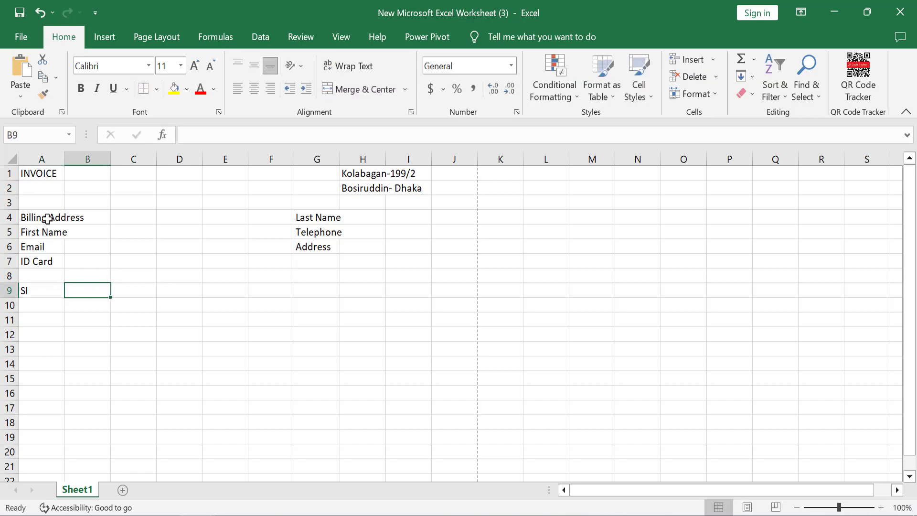
text(Pro)
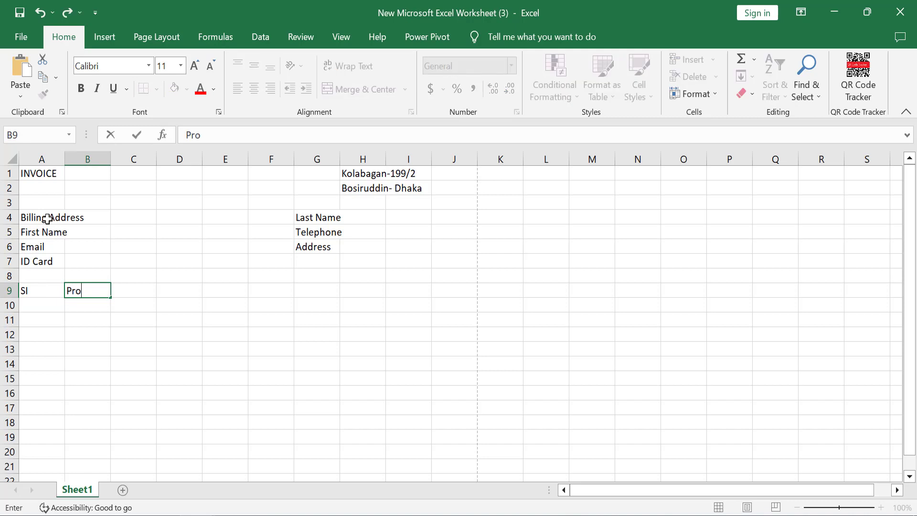
text(duct Name)
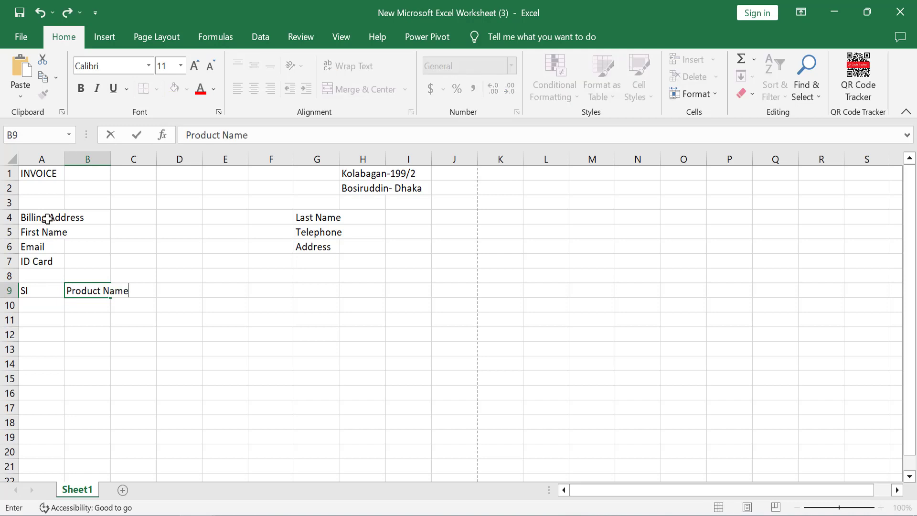
Step: Finish row 9 headings: Product Name in B9, Amount J9, Price I9, QTY H9
key(Tab)
key(Tab)
key(Tab)
key(Tab)
key(Tab)
key(Tab)
key(Tab)
key(Tab)
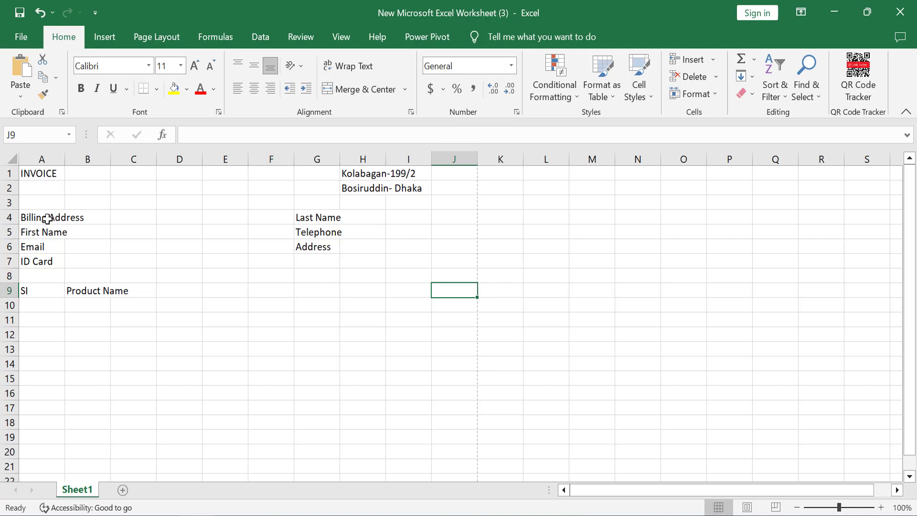
text(Amount)
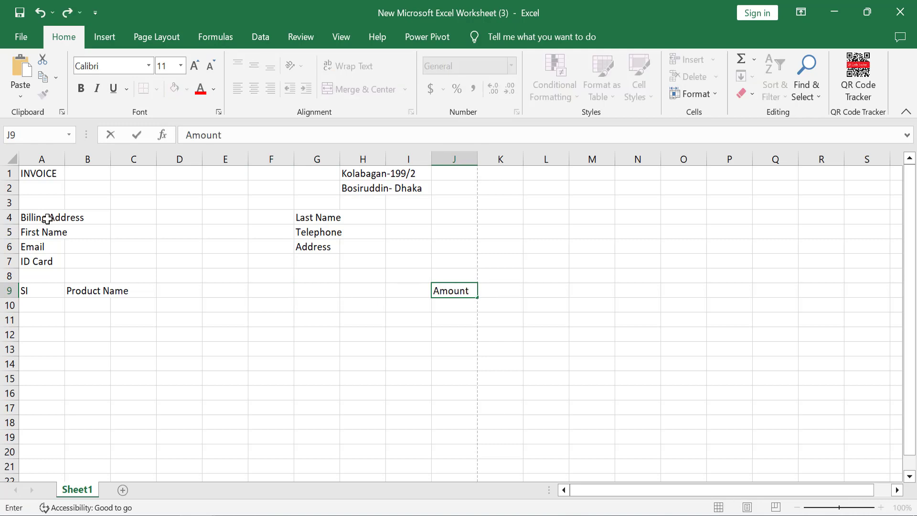
key(Left)
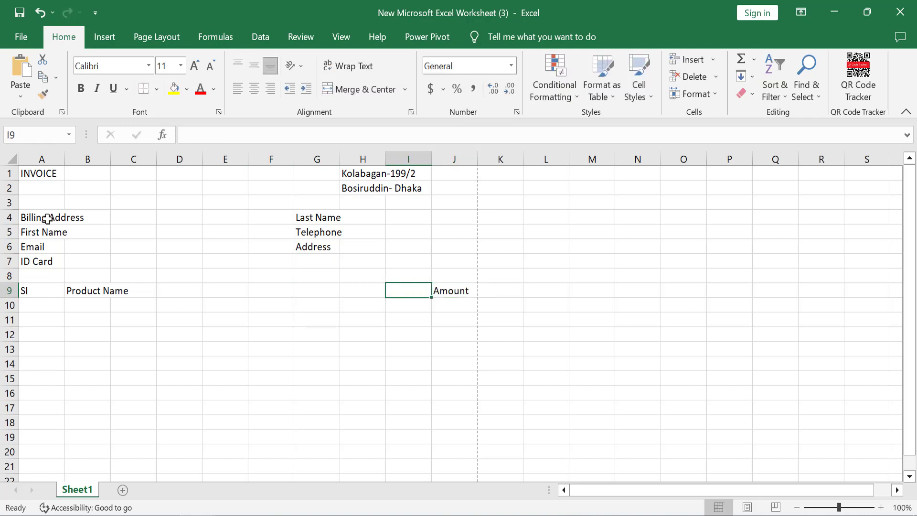
text(Price)
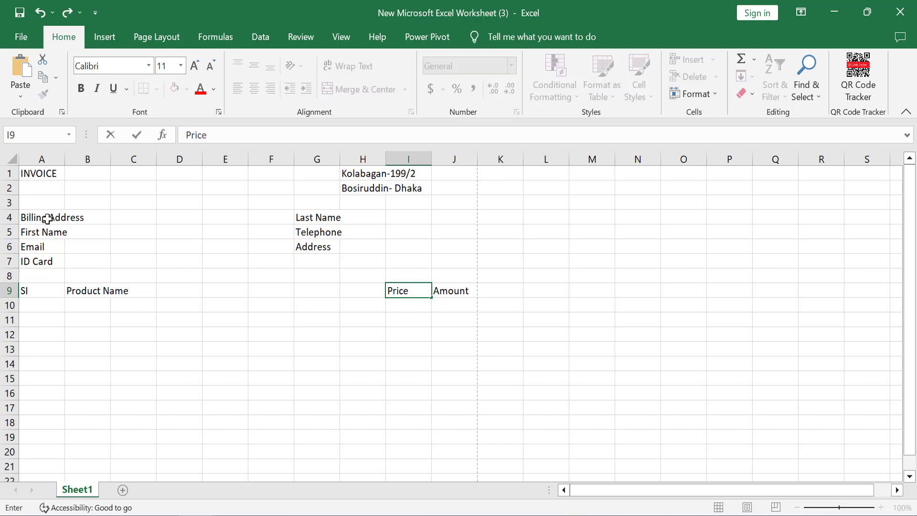
key(Left)
text(QT)
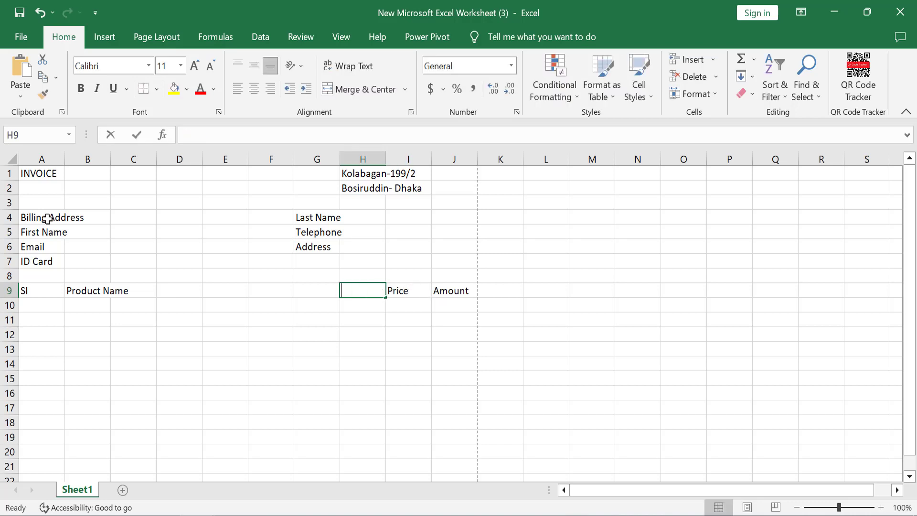
text(Y)
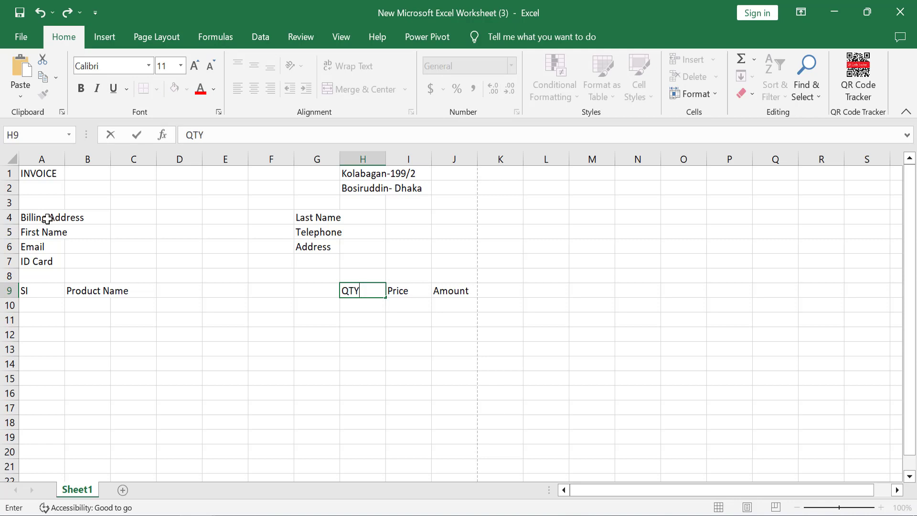
Step: Commit QTY, then go down to row 38 and type Total Amount in I38
scroll(158, 319, down, 3)
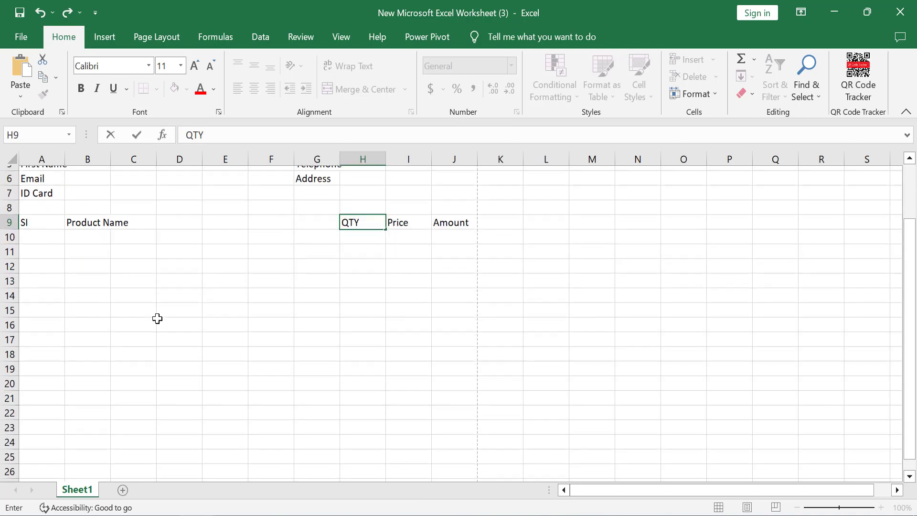
scroll(158, 319, down, 9)
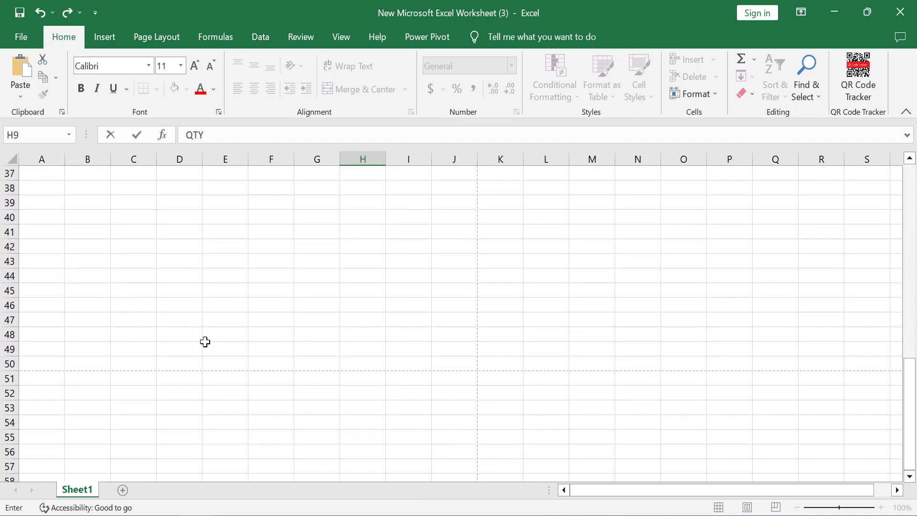
drag(129, 362, 416, 352)
scroll(272, 323, up, 2)
scroll(147, 336, up, 1)
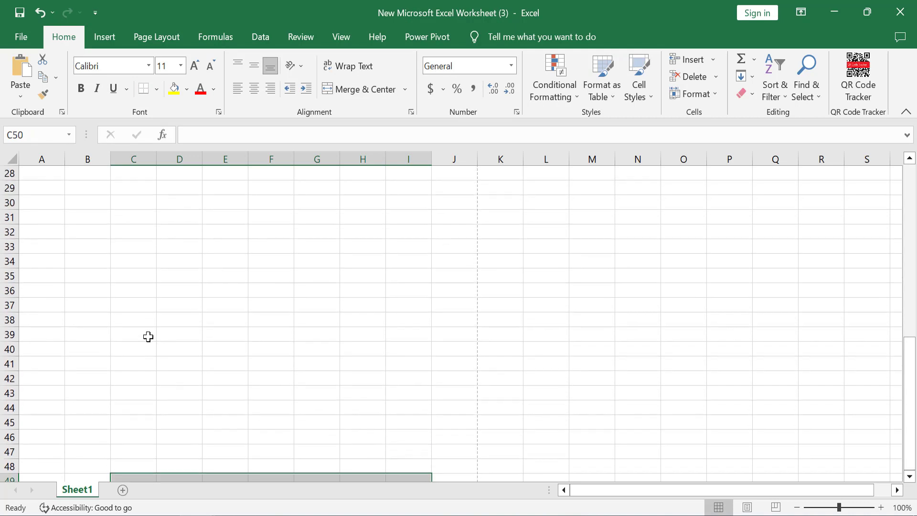
click(123, 323)
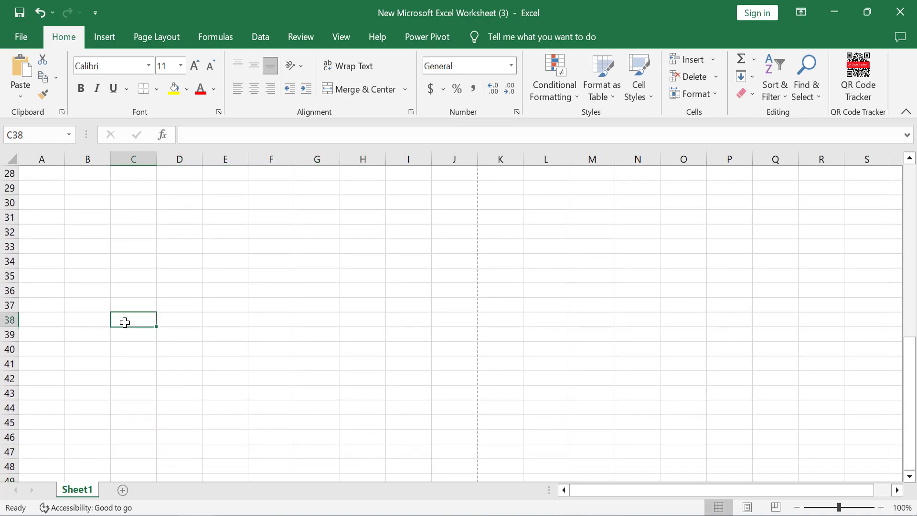
click(311, 320)
scroll(401, 337, up, 3)
scroll(401, 336, up, 6)
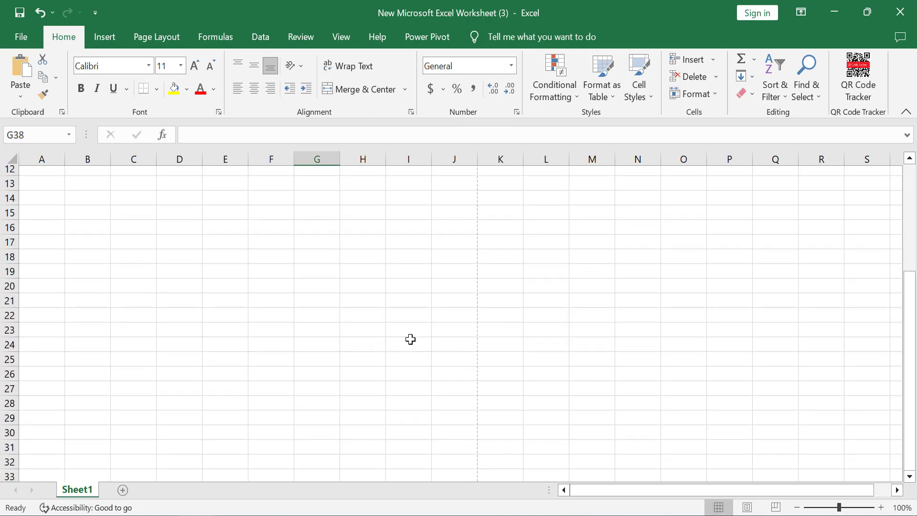
scroll(409, 340, down, 3)
scroll(409, 340, down, 5)
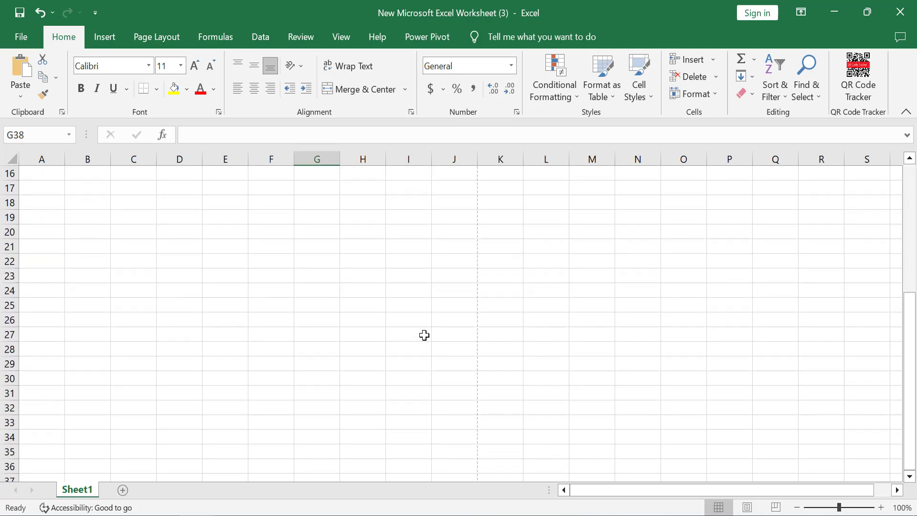
key(Right)
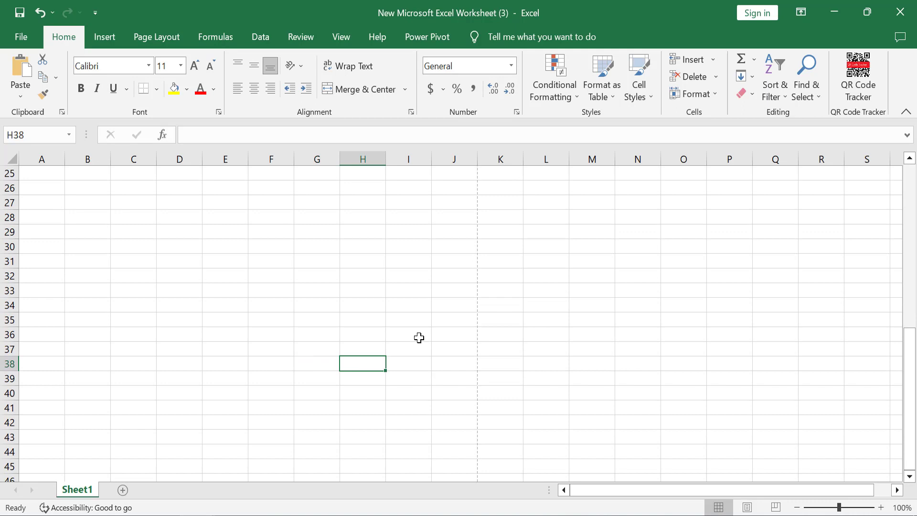
key(Right)
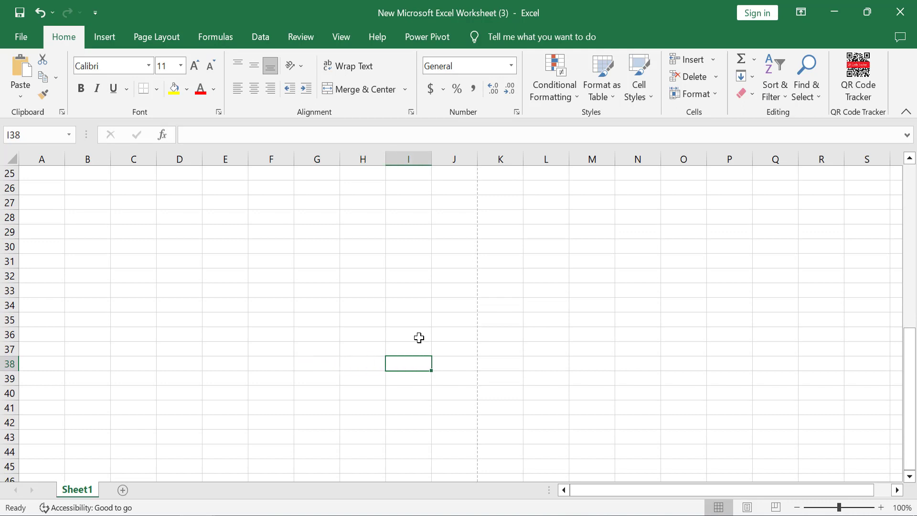
text(T)
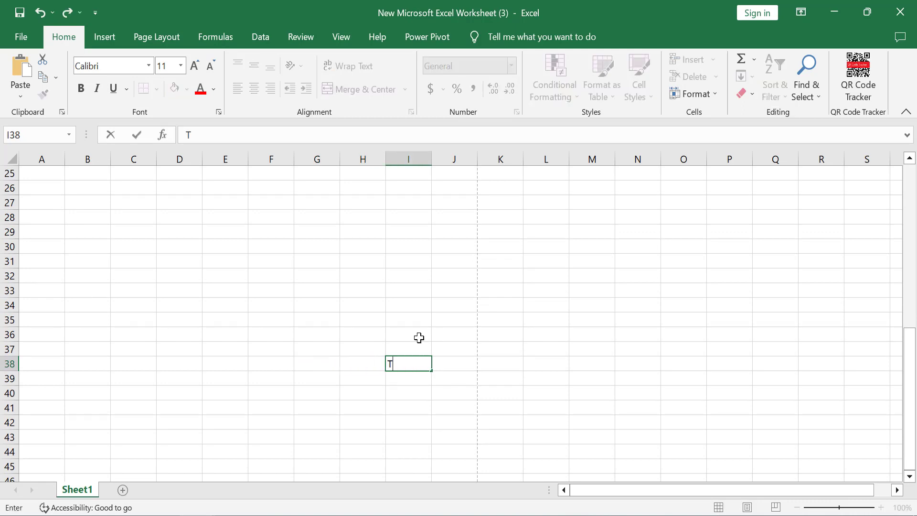
text(otal Amount)
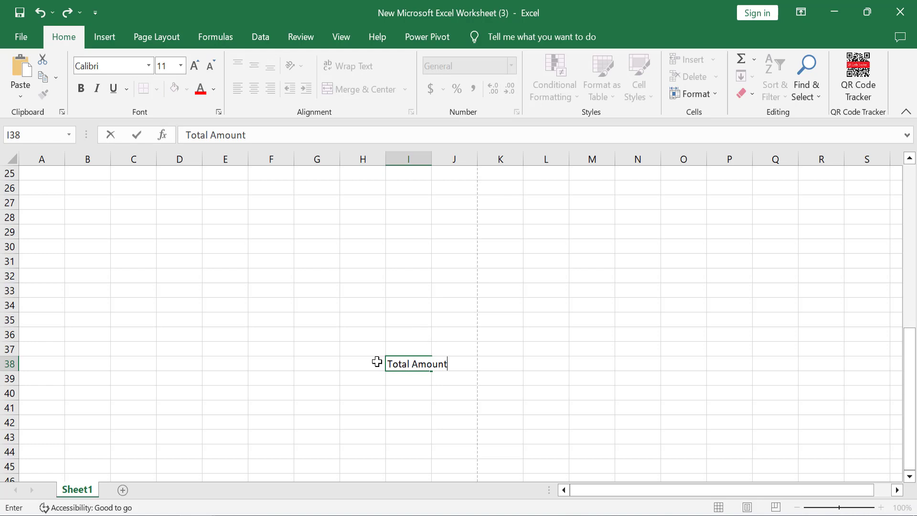
click(351, 362)
Step: Put Total Amount in H38 and clear the stray copy from I38
scroll(414, 385, up, 8)
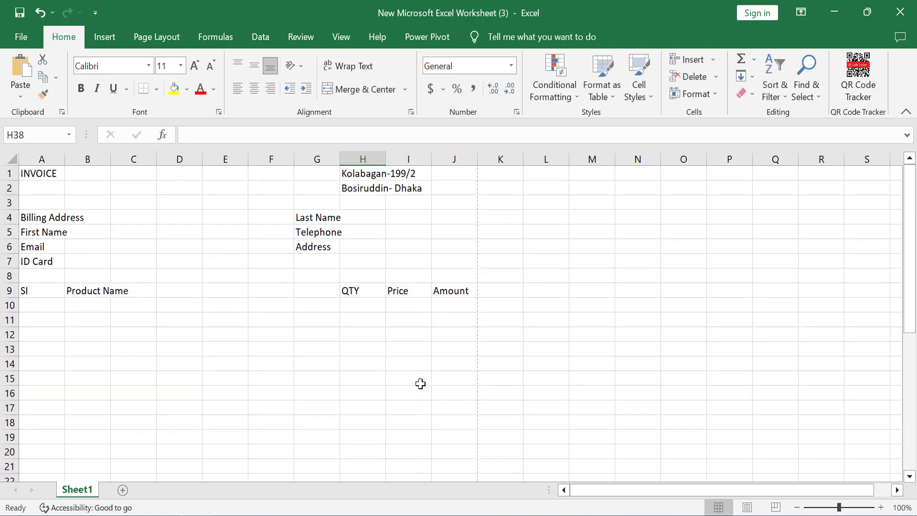
scroll(422, 384, down, 9)
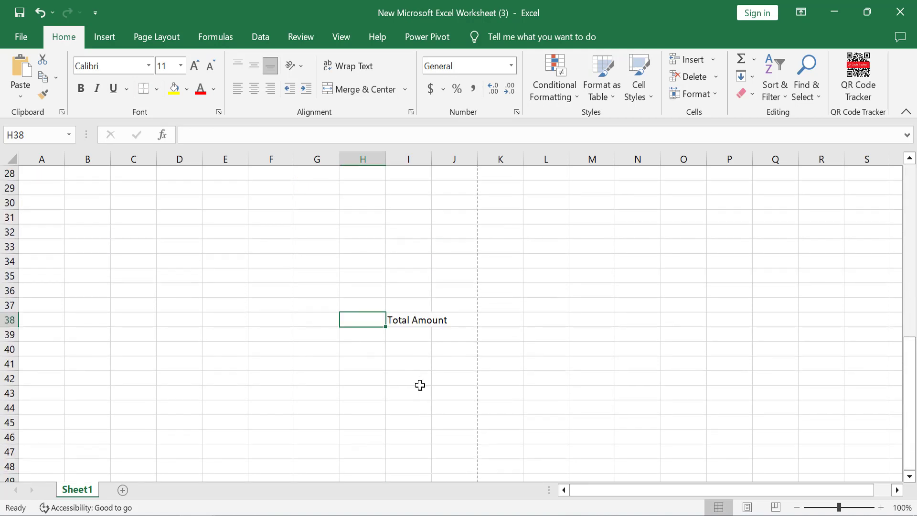
text(Total Amount)
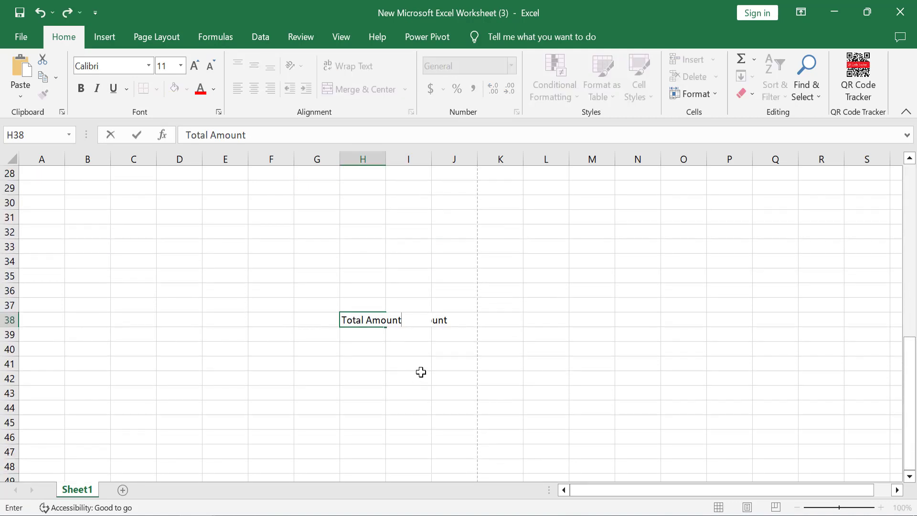
click(421, 373)
click(424, 323)
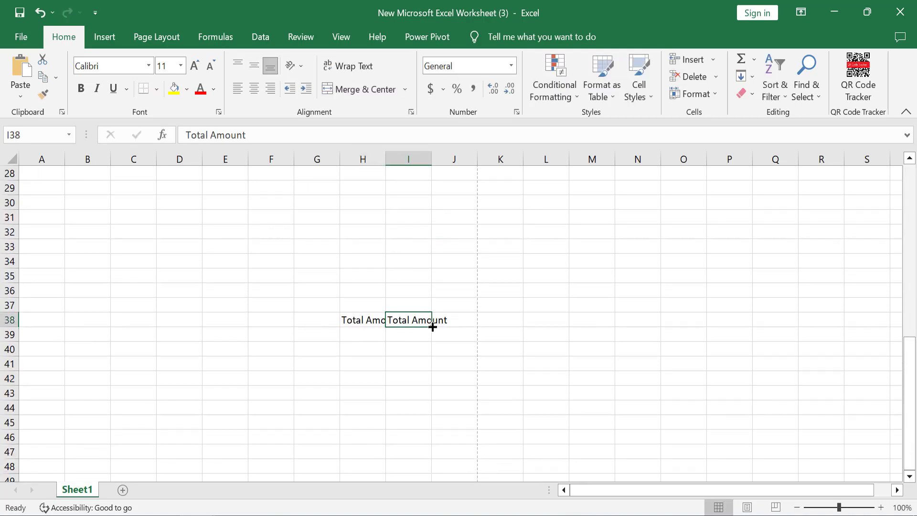
key(BackSpace)
click(450, 351)
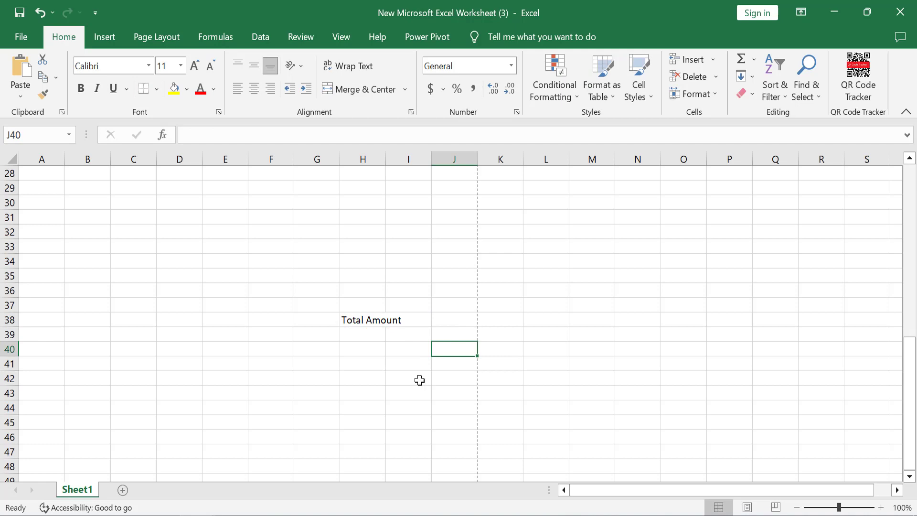
Step: Add Comminssion, Vat and Grand Total in H39:H41 below Total Amount
click(353, 336)
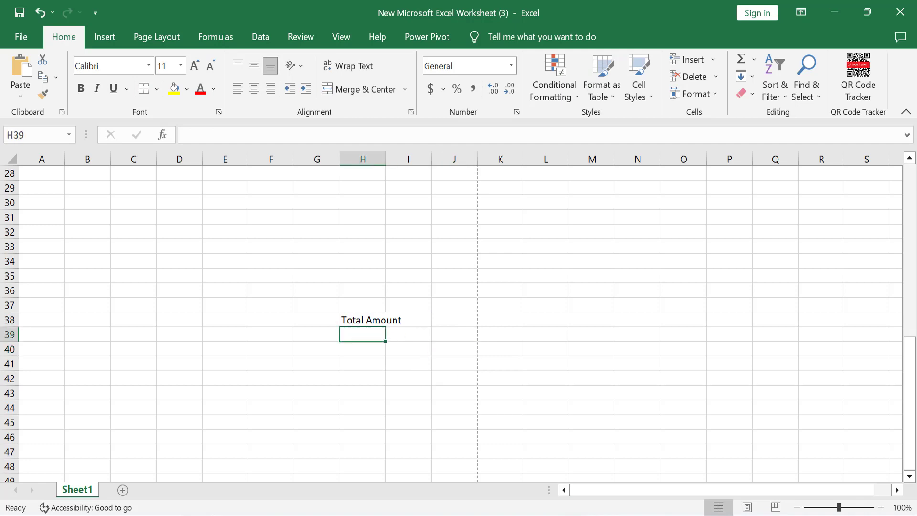
text(Comm)
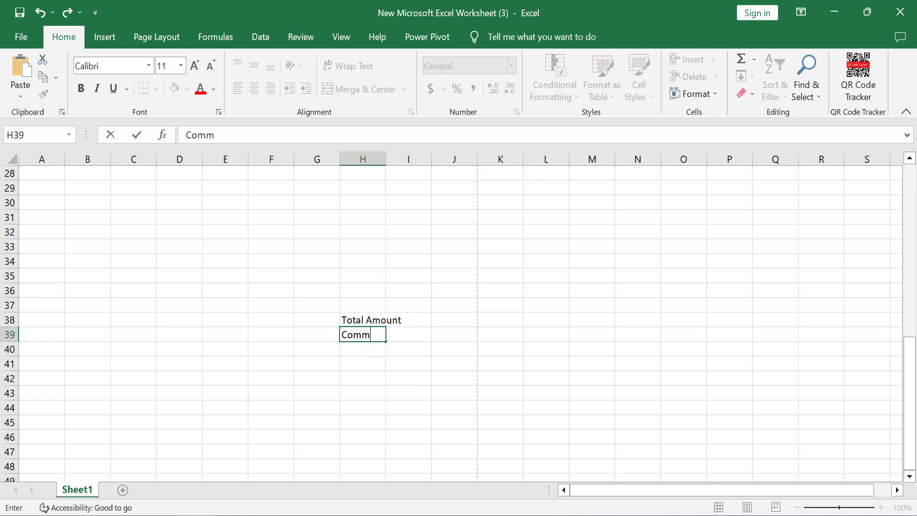
text(inssinssion)
key(Return)
text(Vat)
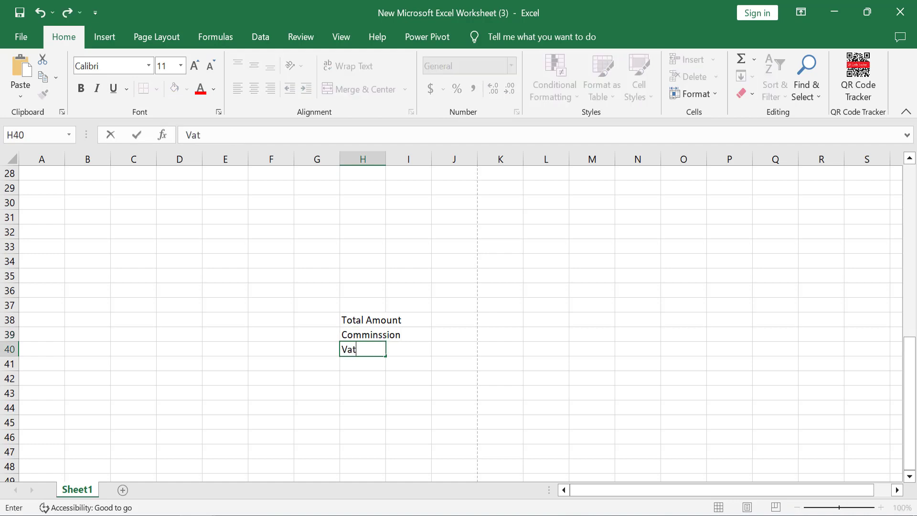
key(Return)
text(G)
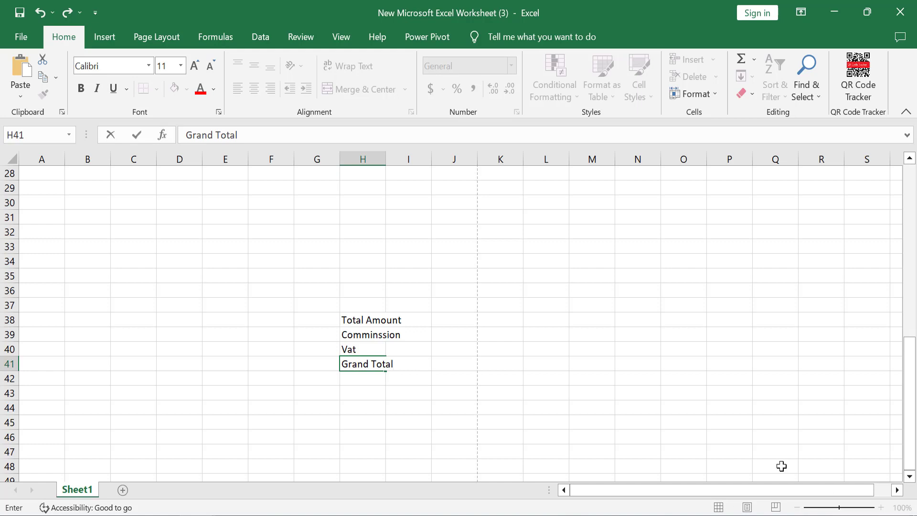
text(rand Total)
click(351, 389)
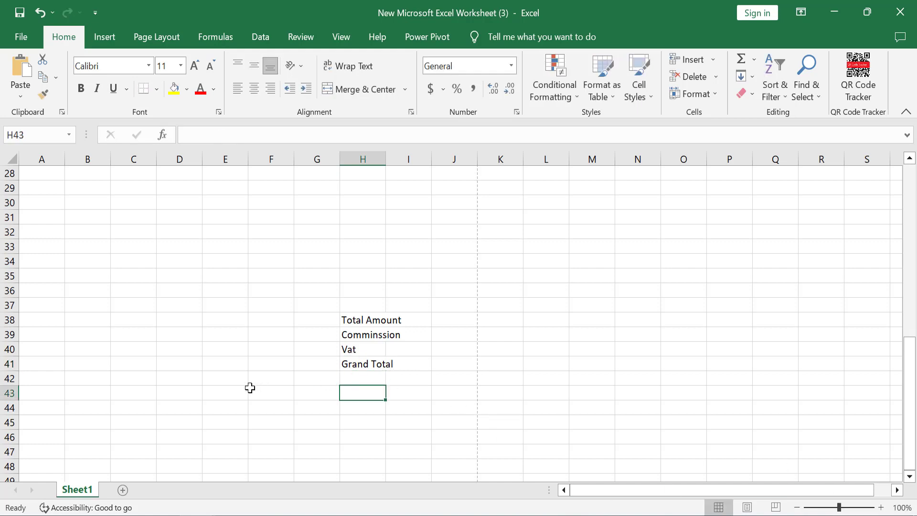
scroll(236, 387, up, 9)
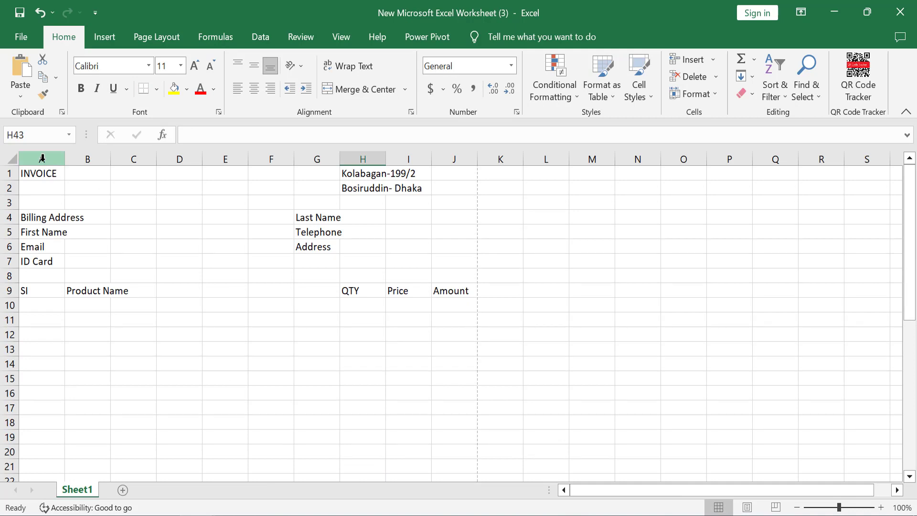
Step: Merge and centre INVOICE across A1:C2, middle-aligned, in 20-point Times New Roman
drag(45, 173, 145, 192)
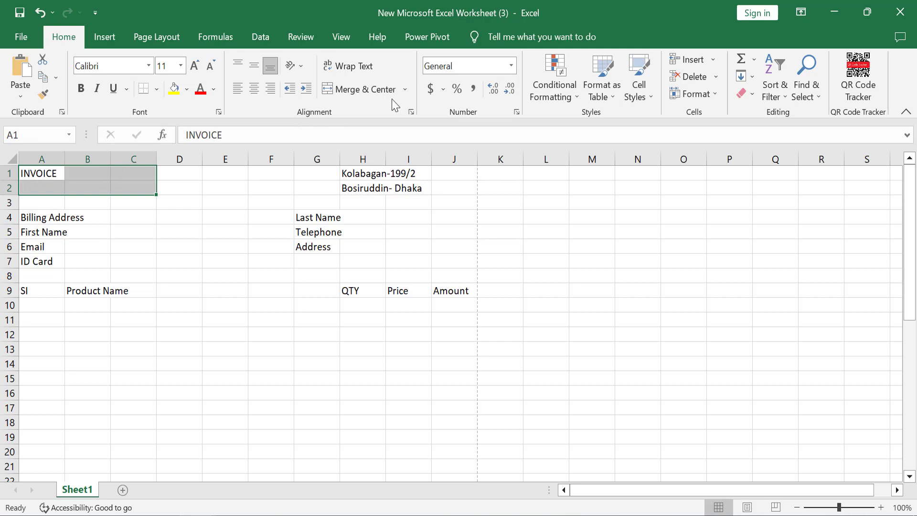
click(367, 90)
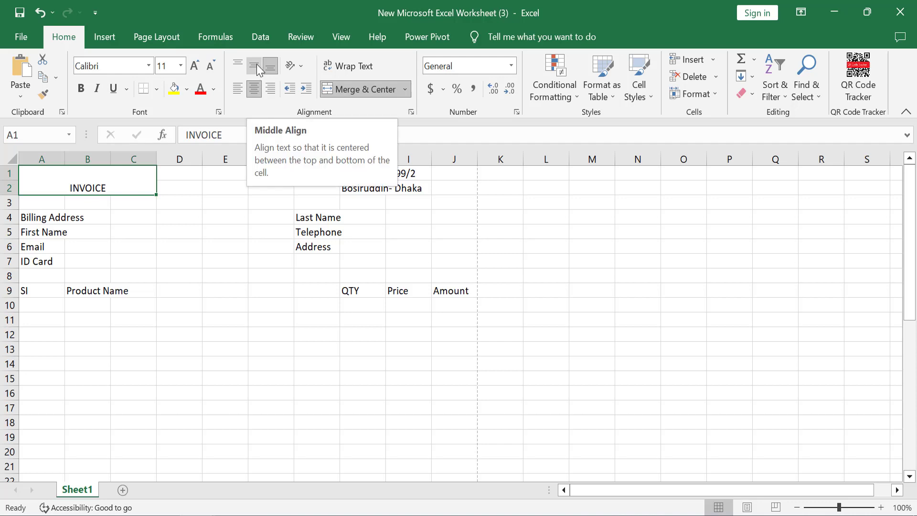
click(255, 65)
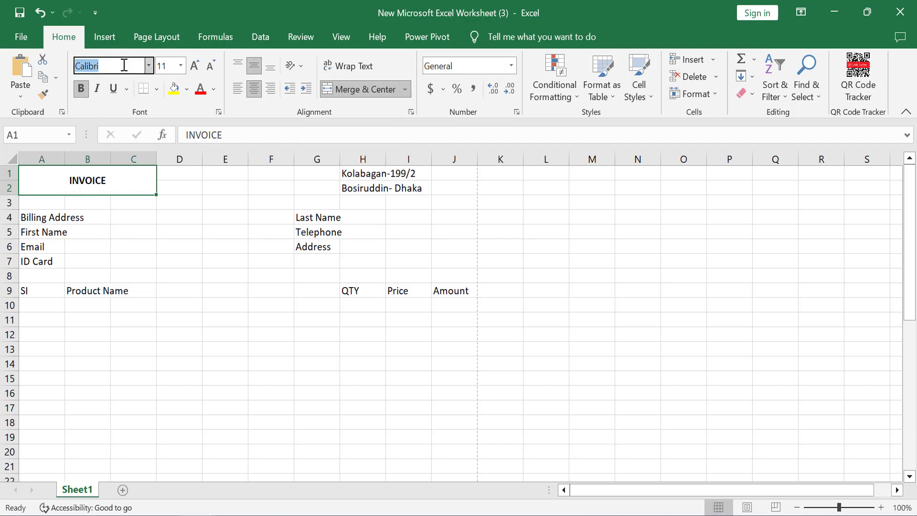
text(Times New Roman)
key(Return)
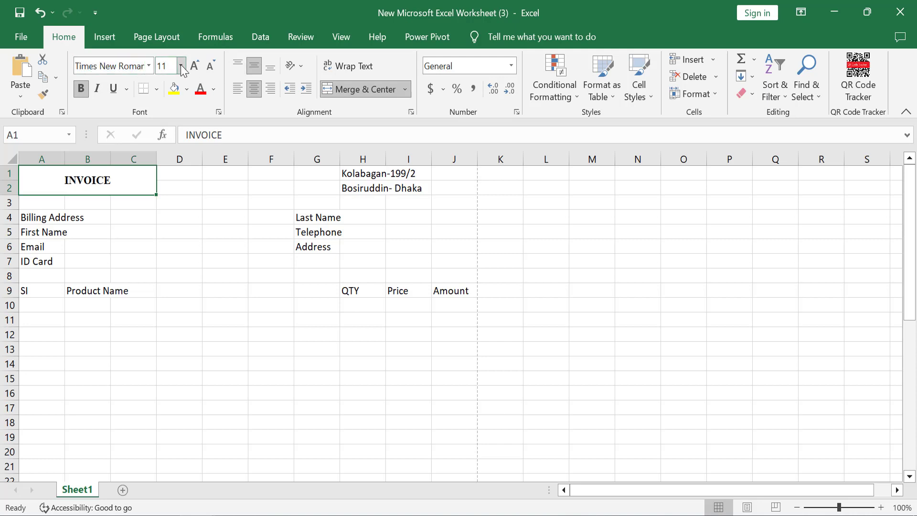
click(181, 66)
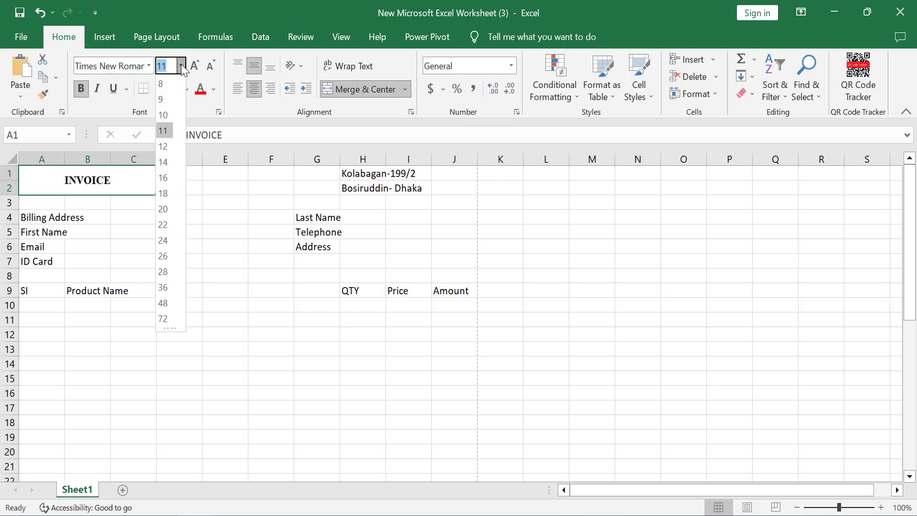
click(164, 211)
click(268, 245)
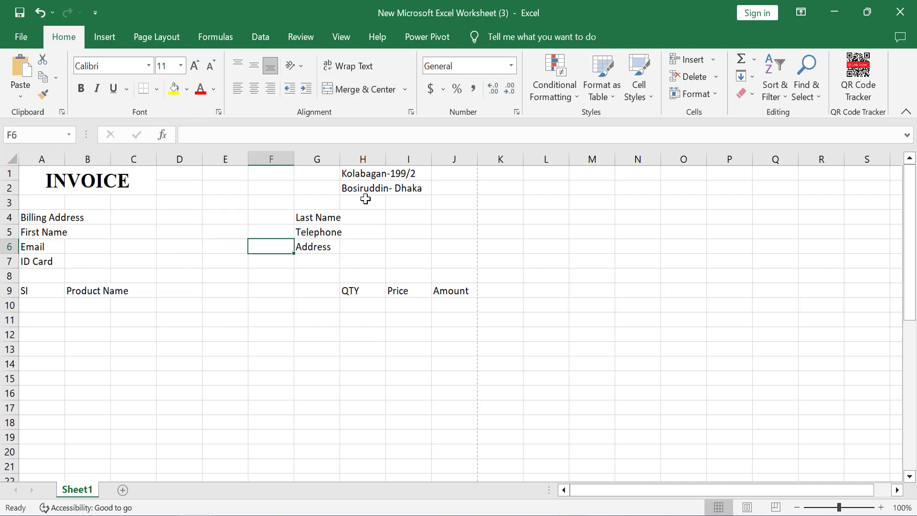
Step: Merge and centre the address lines across H1:J1 and H2:J2
drag(377, 171, 440, 178)
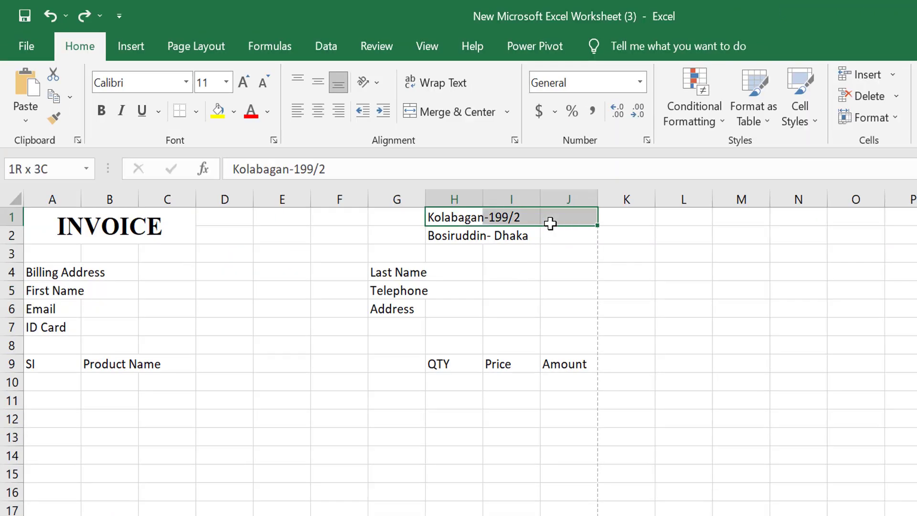
click(473, 115)
click(494, 236)
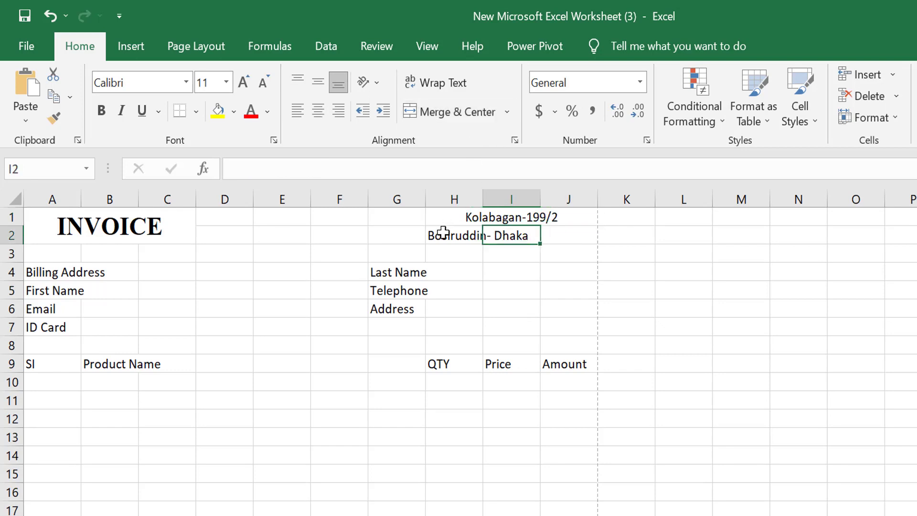
drag(443, 233, 566, 235)
click(436, 117)
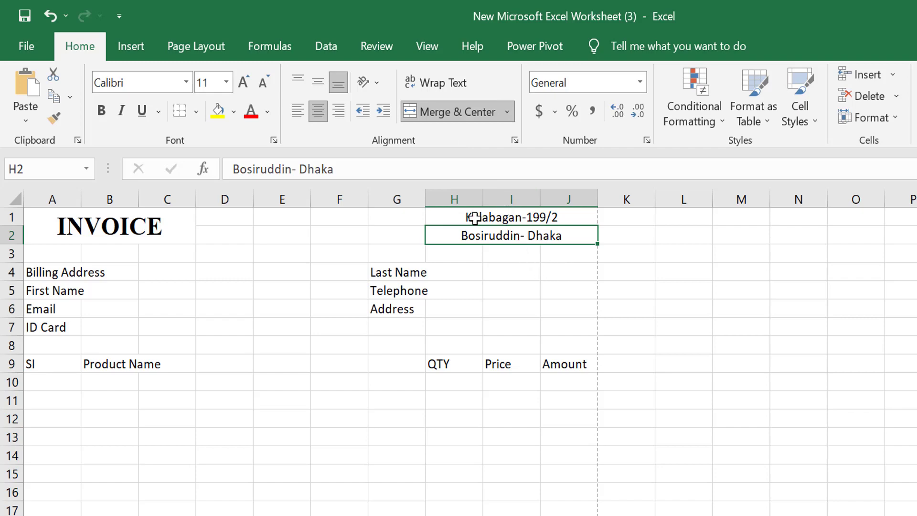
Step: Middle-align both address lines and make them bold
drag(474, 218, 516, 239)
click(317, 82)
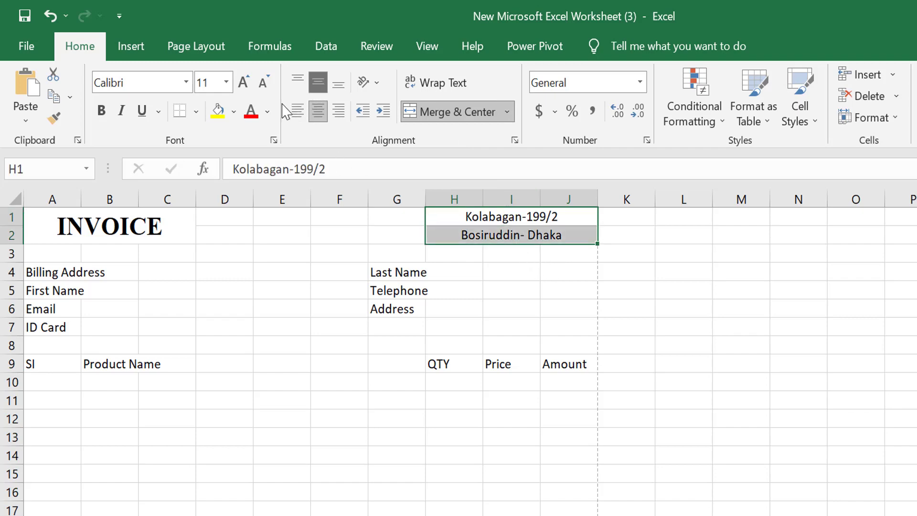
click(102, 112)
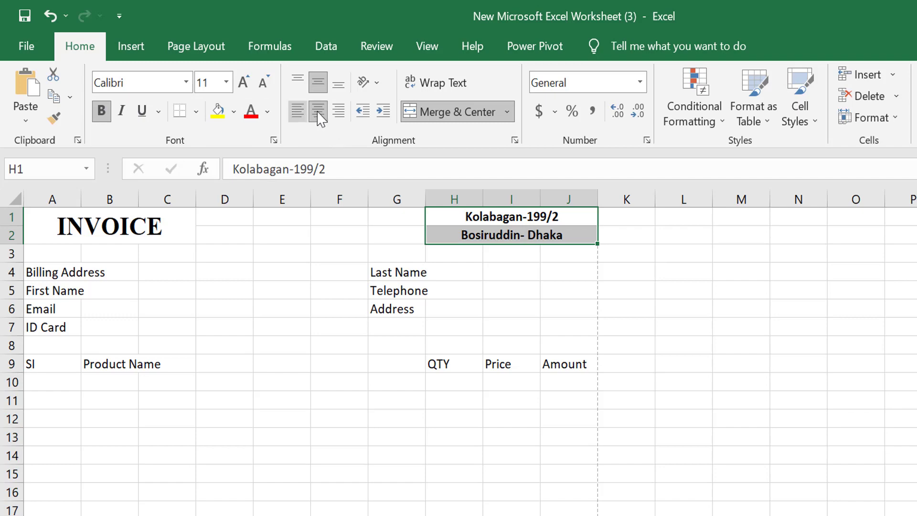
click(631, 237)
drag(471, 220, 494, 237)
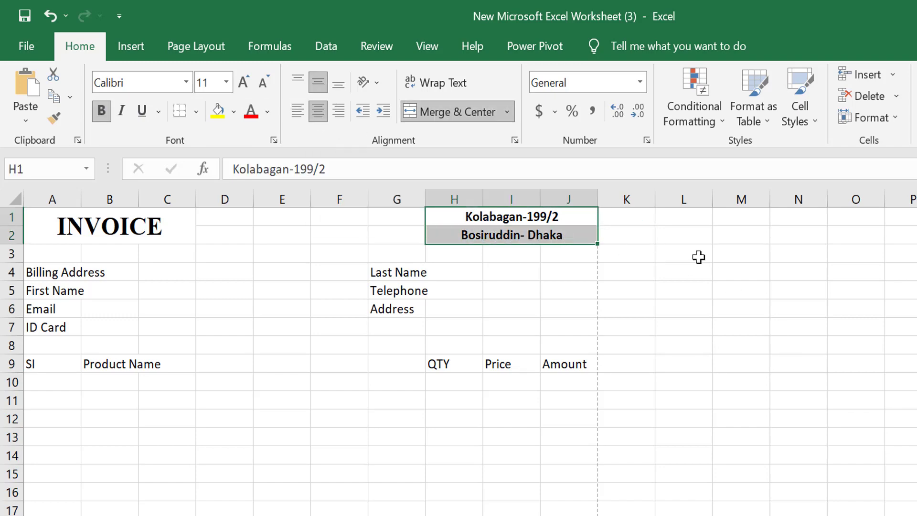
click(701, 256)
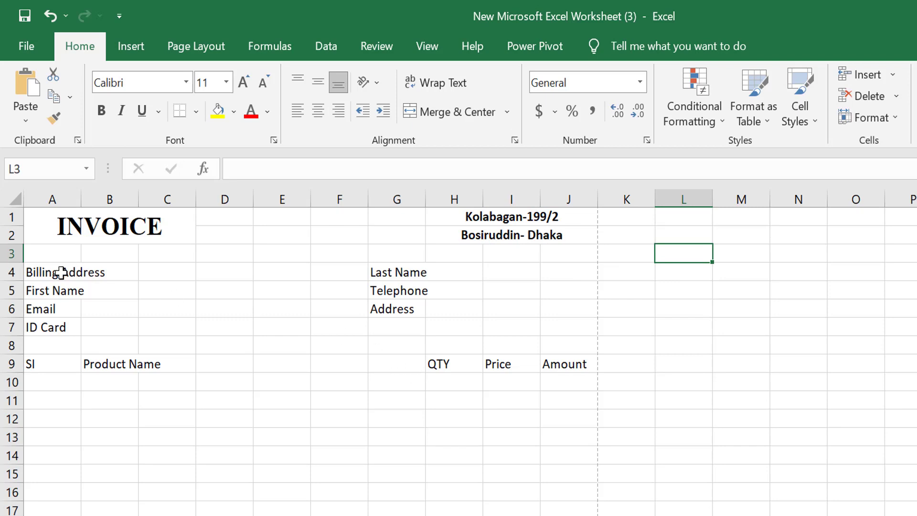
drag(62, 273, 105, 275)
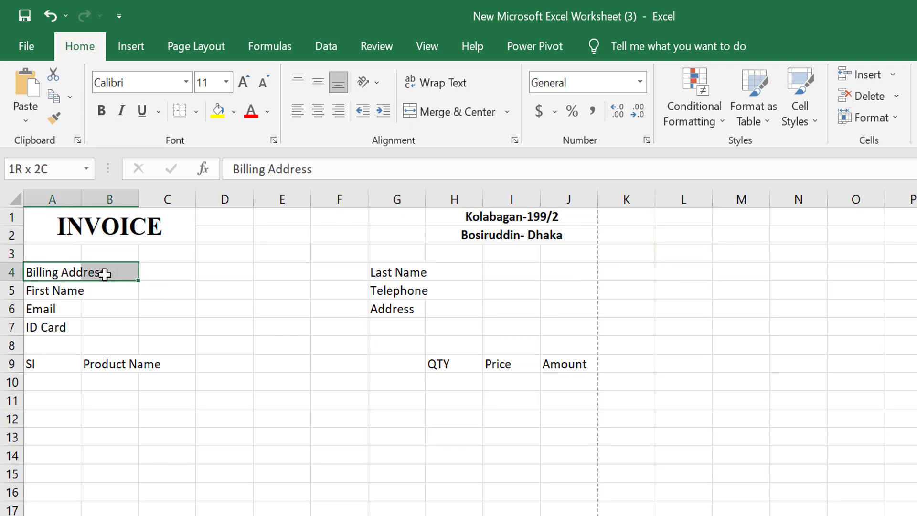
Step: Merge and centre A4:B4, A5:B5, A6:B6 and A7:B7 for the four customer labels
click(105, 275)
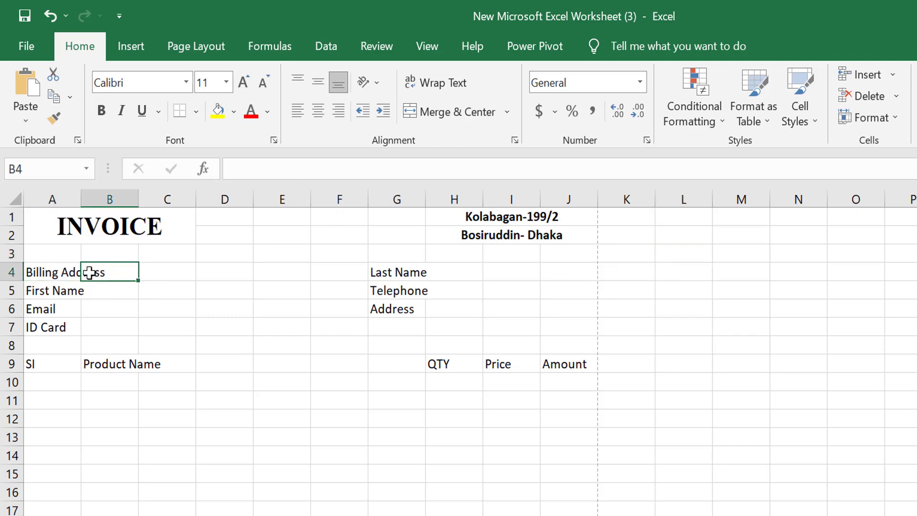
drag(52, 274, 120, 275)
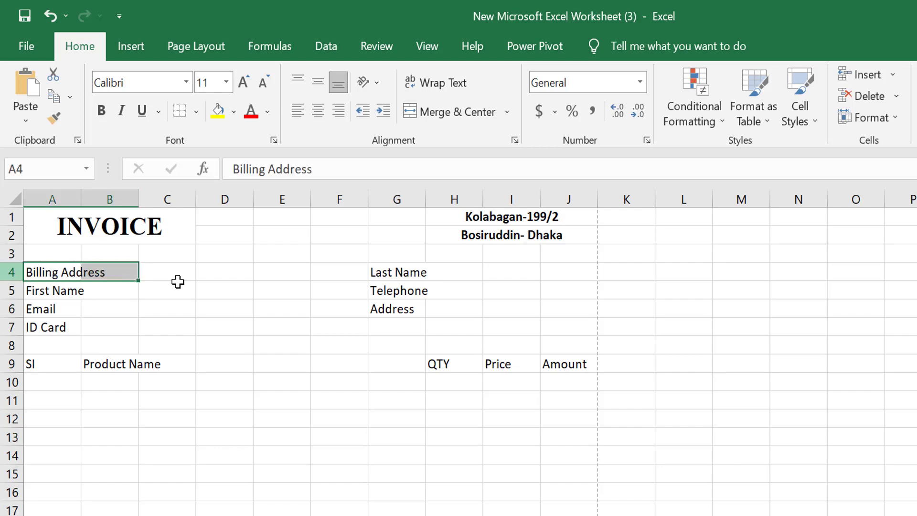
click(443, 125)
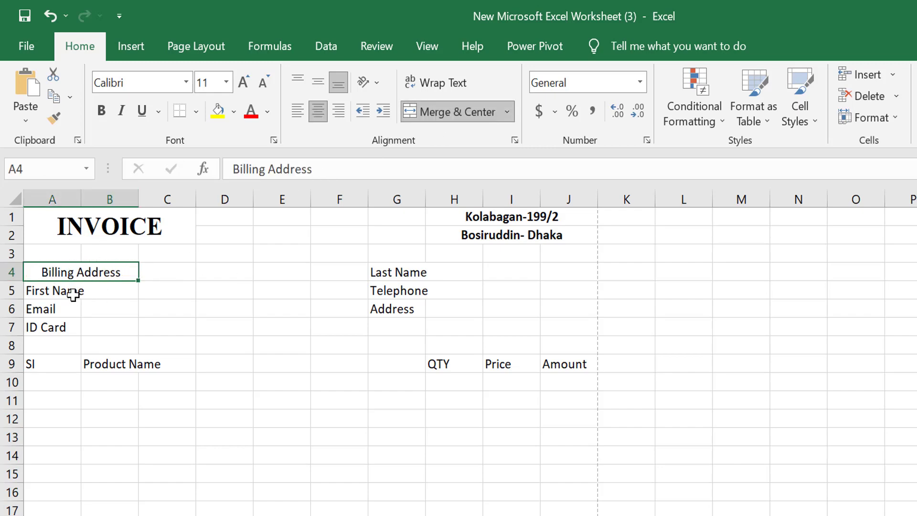
drag(73, 295, 123, 286)
click(473, 117)
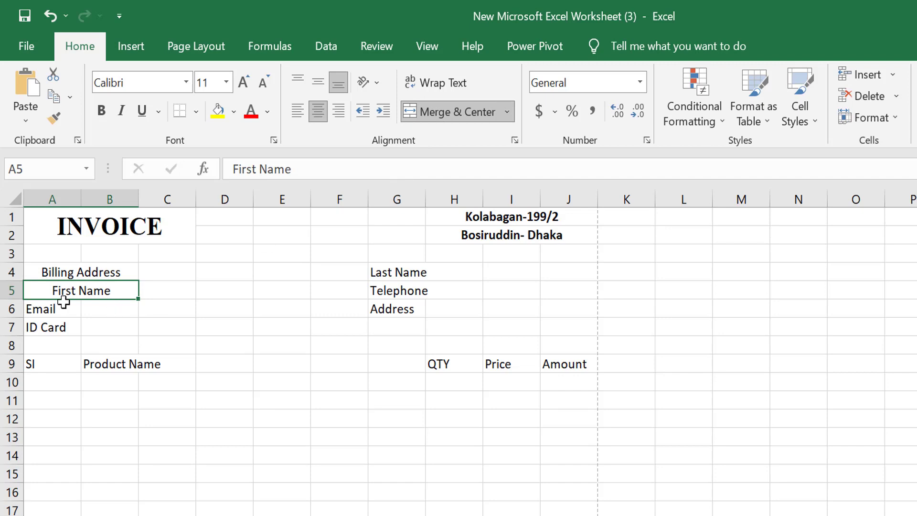
drag(64, 301, 127, 303)
click(464, 119)
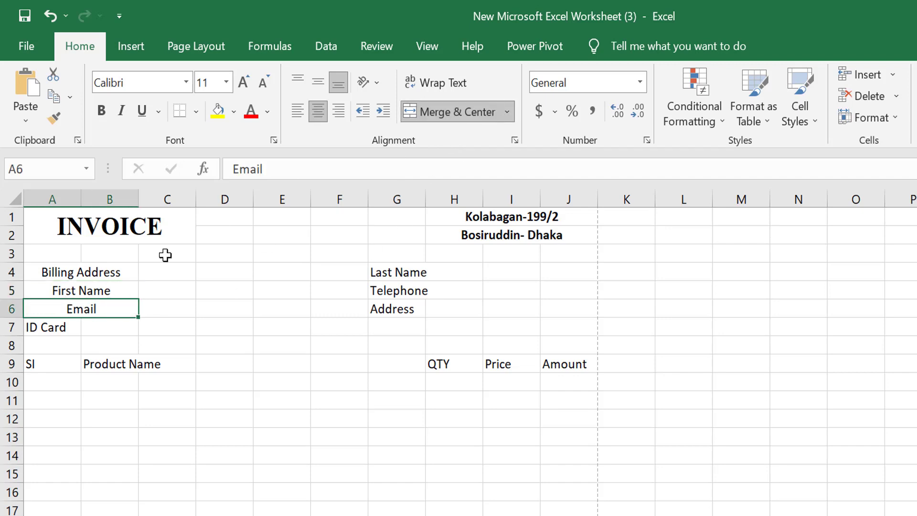
drag(59, 333, 123, 321)
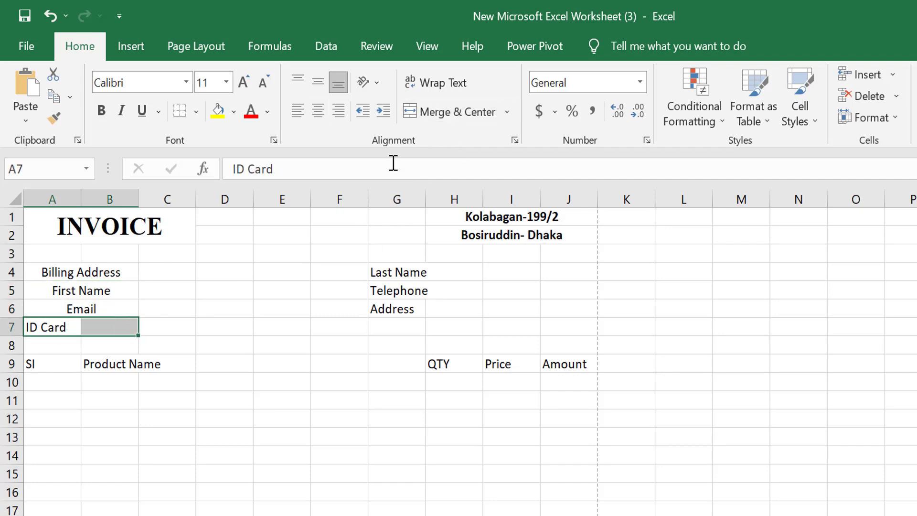
click(434, 119)
click(207, 346)
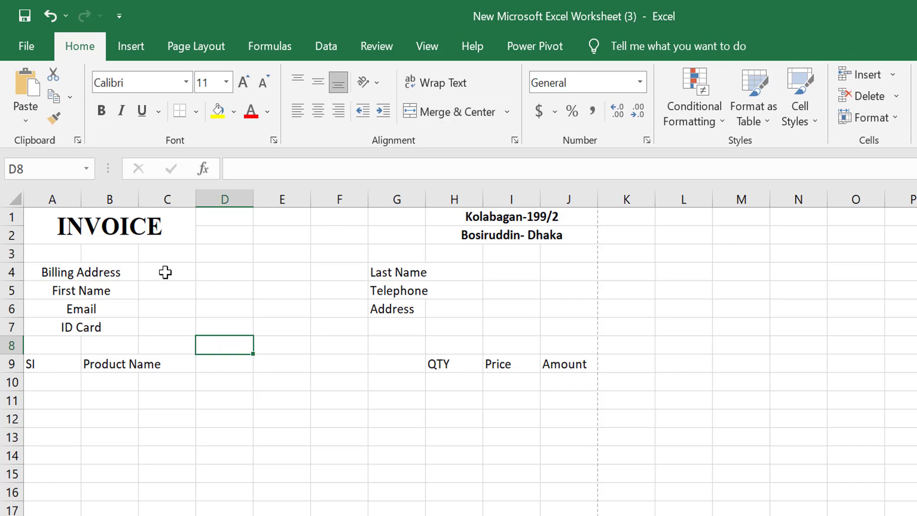
drag(166, 272, 220, 271)
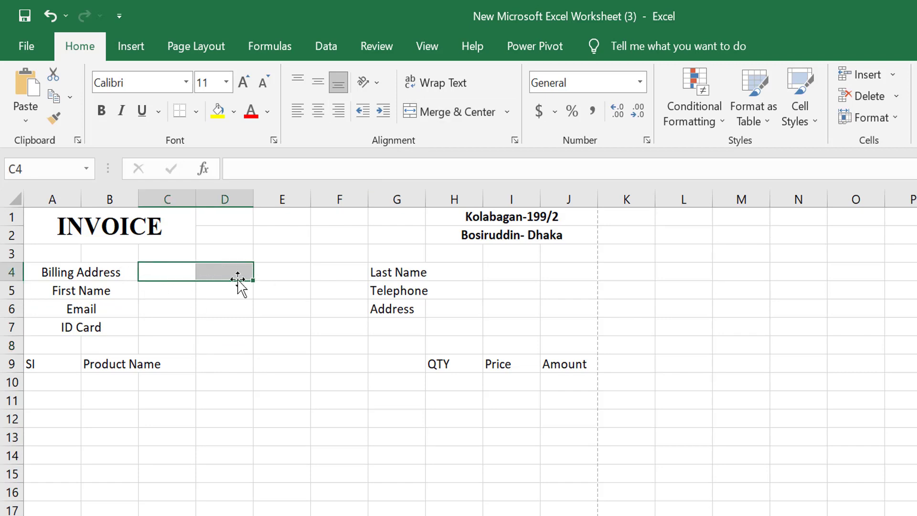
Step: Merge C4:D4, C5:D5, C6:D6 and C7:D7 into single entry boxes
click(468, 114)
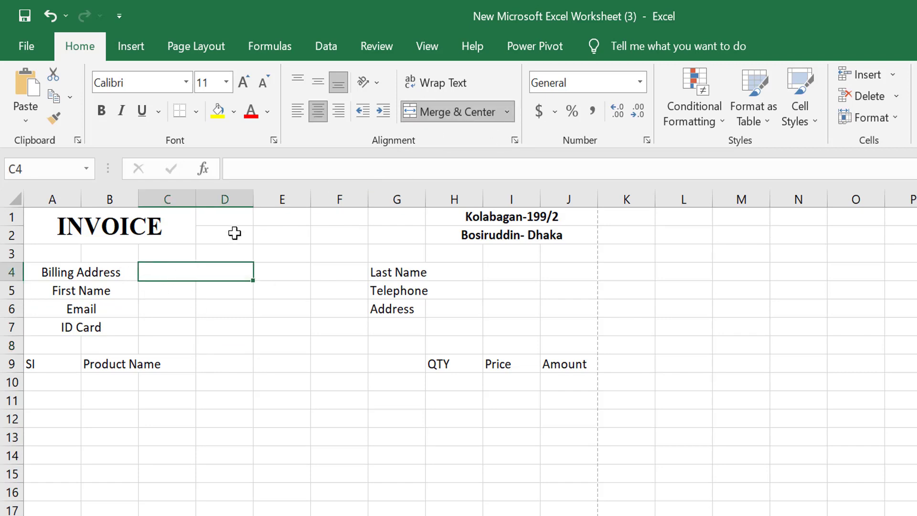
drag(179, 296, 223, 289)
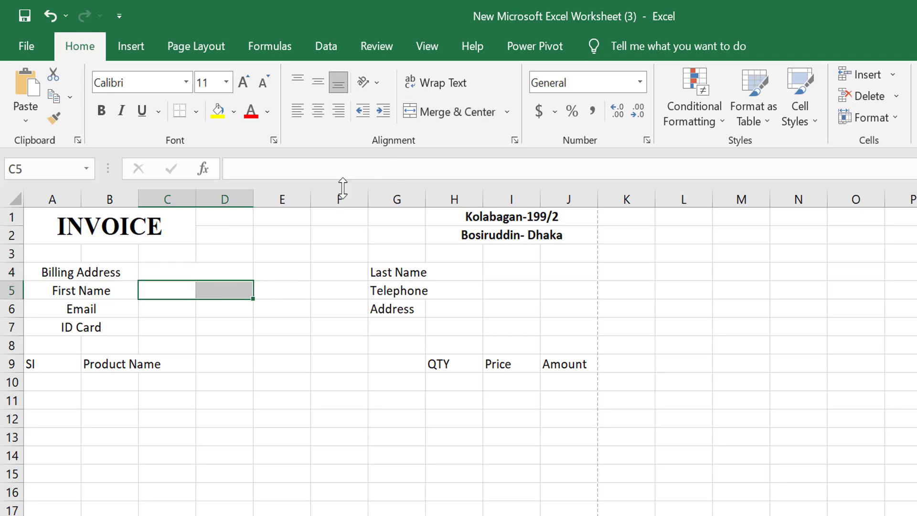
click(459, 113)
drag(172, 311, 244, 319)
click(215, 296)
click(458, 119)
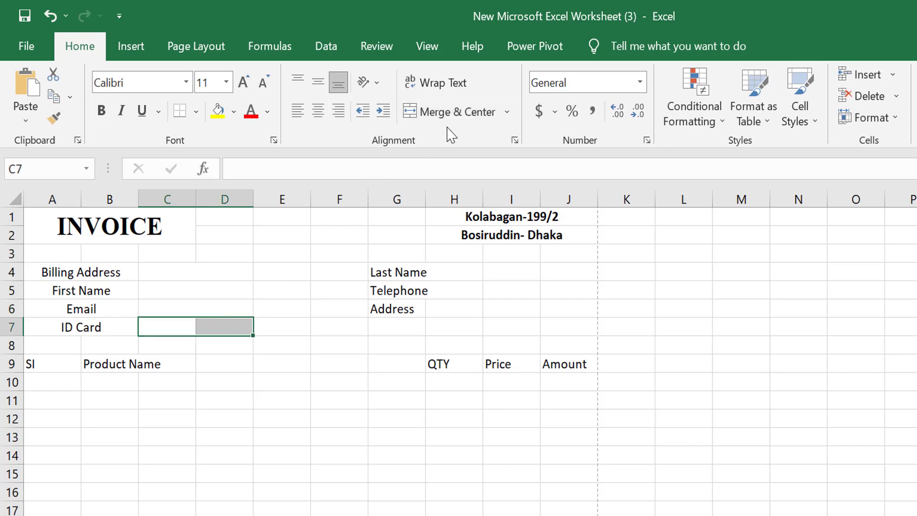
click(451, 118)
Step: Apply All Borders to the entry boxes in C4:D7
drag(161, 274, 219, 330)
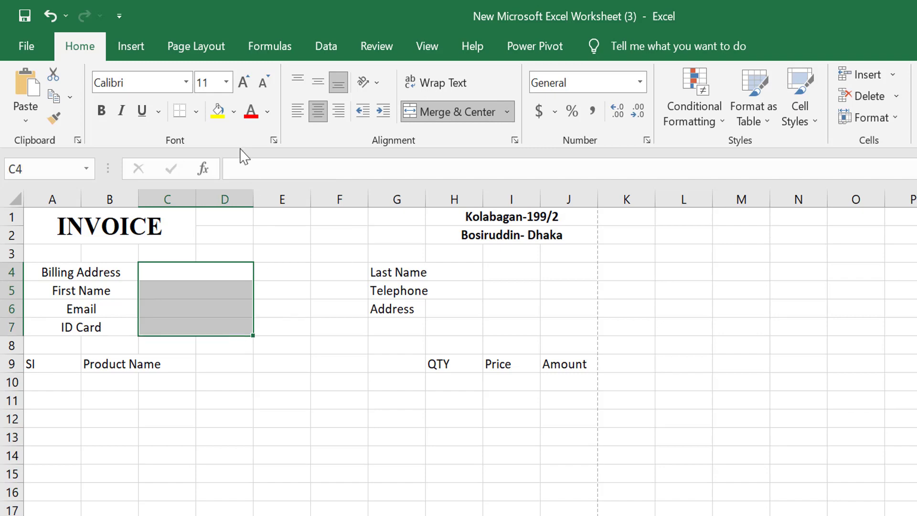
click(196, 111)
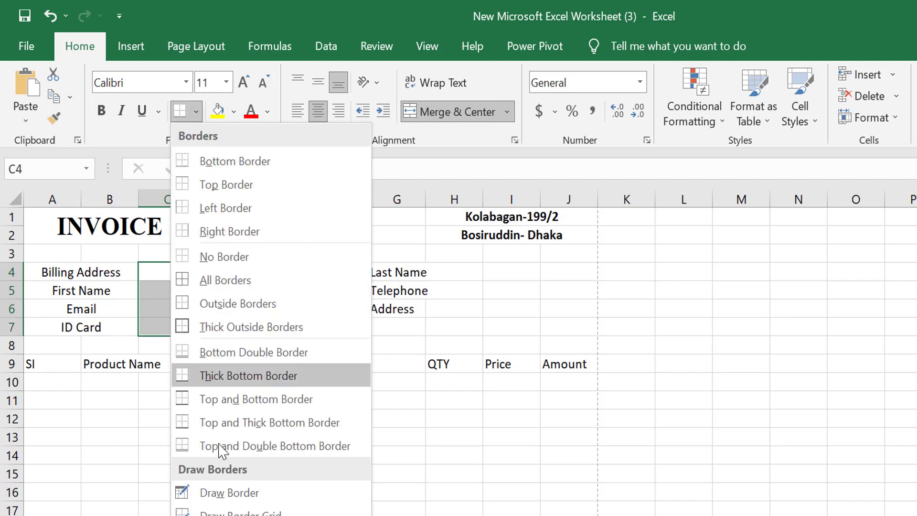
click(239, 286)
click(163, 326)
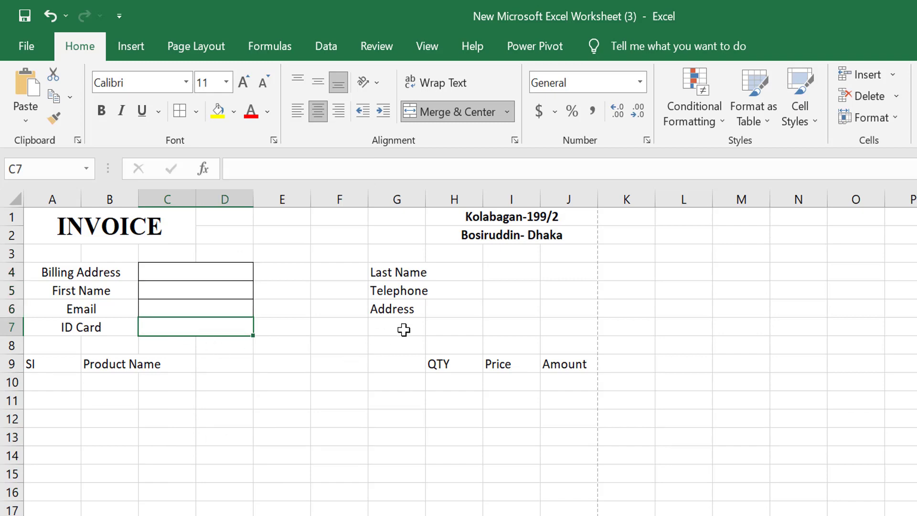
click(455, 285)
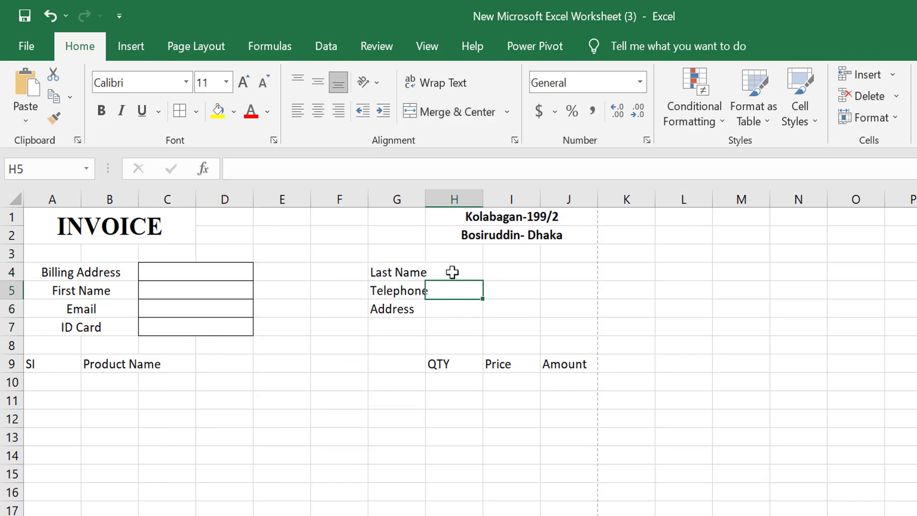
Step: Merge the H4:J4 and H5:J5 entry cells, then outline the H4:J6 entry boxes with borders
drag(453, 272, 560, 276)
click(457, 114)
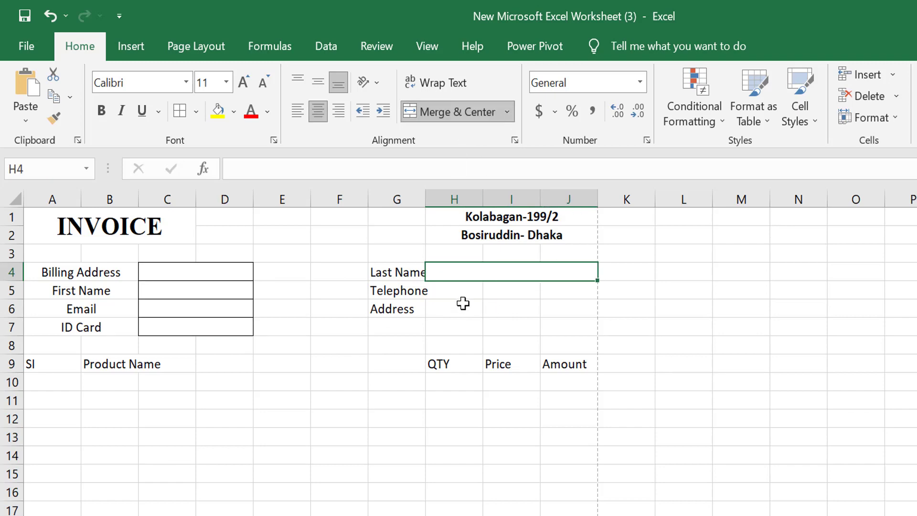
drag(459, 294, 515, 291)
drag(510, 274, 512, 315)
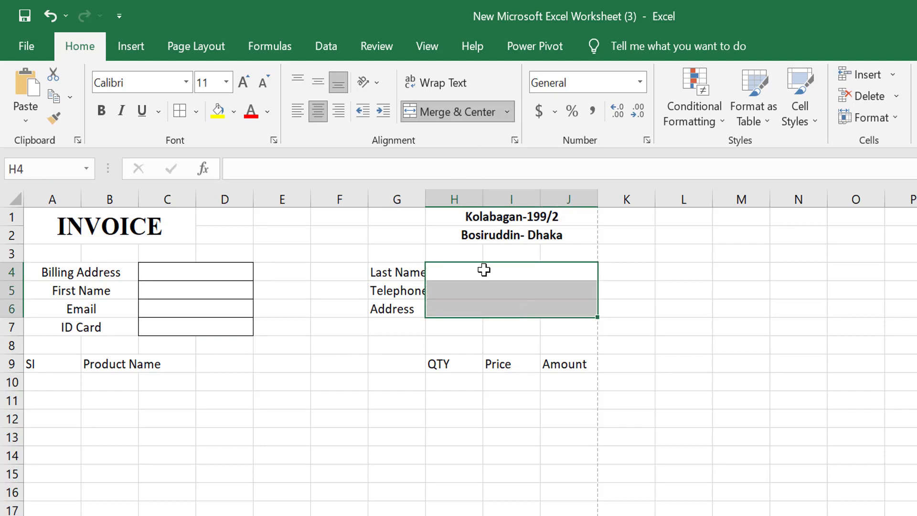
click(182, 111)
click(293, 389)
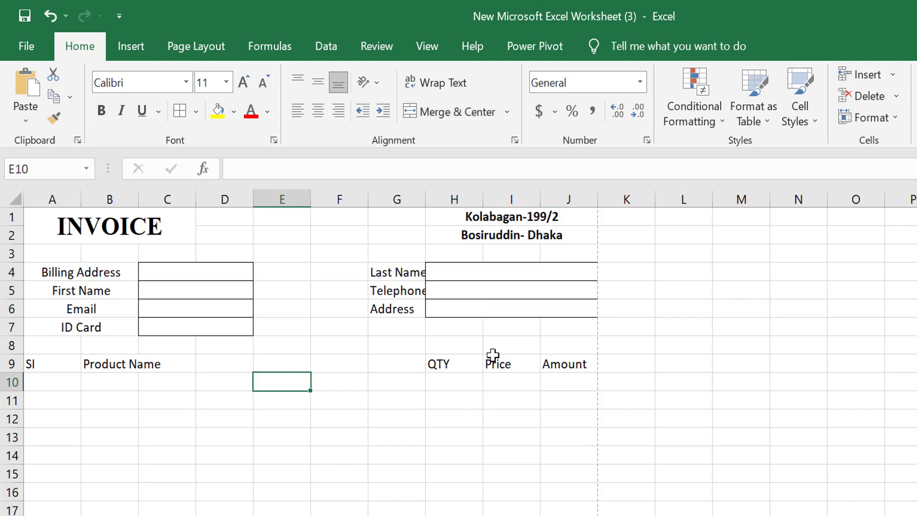
Step: Merge and centre Product Name across B9:G9 and bold the whole A9:J9 header row
click(71, 365)
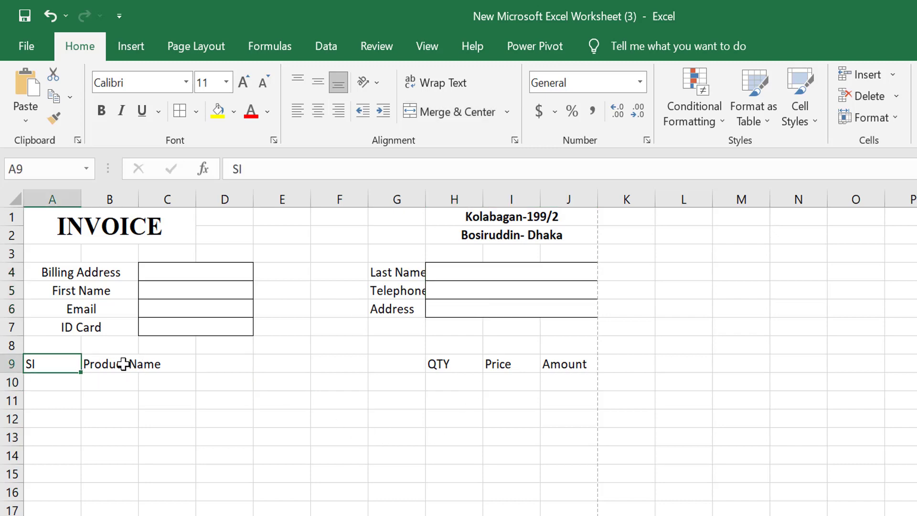
drag(124, 364, 401, 366)
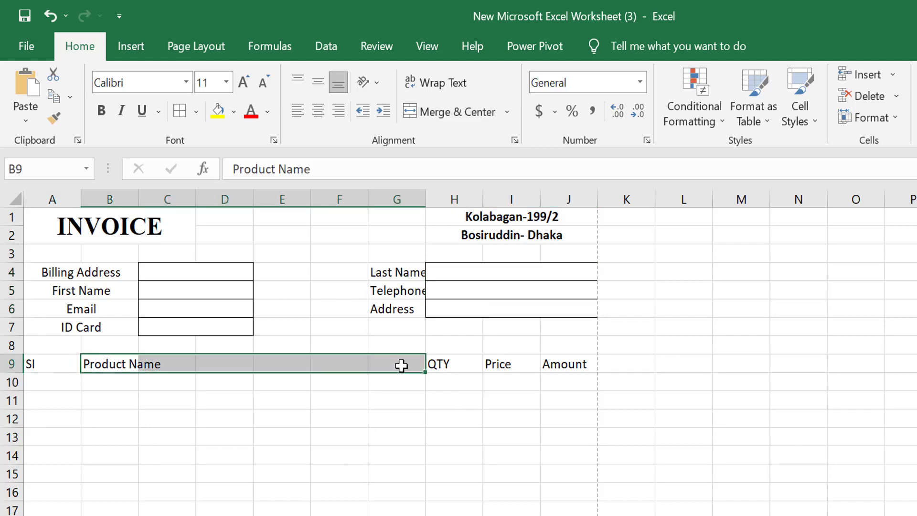
click(451, 114)
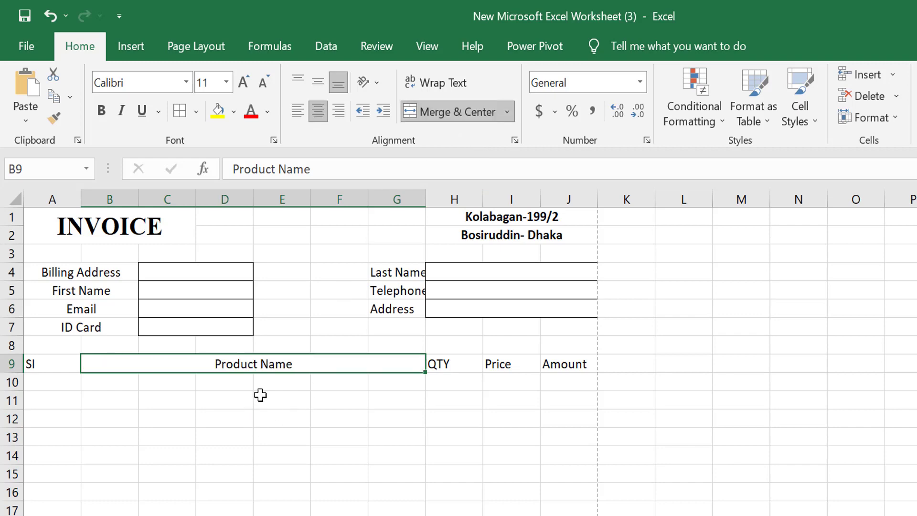
click(101, 111)
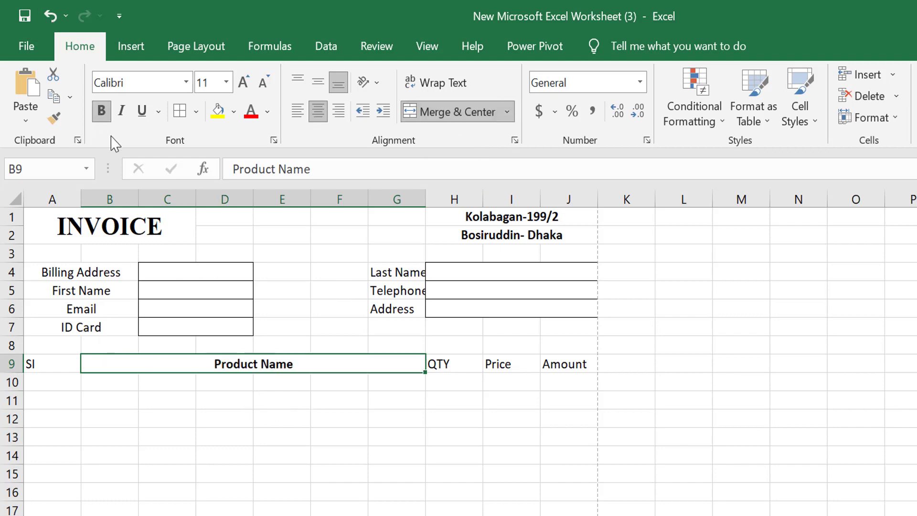
drag(60, 366, 572, 361)
click(101, 110)
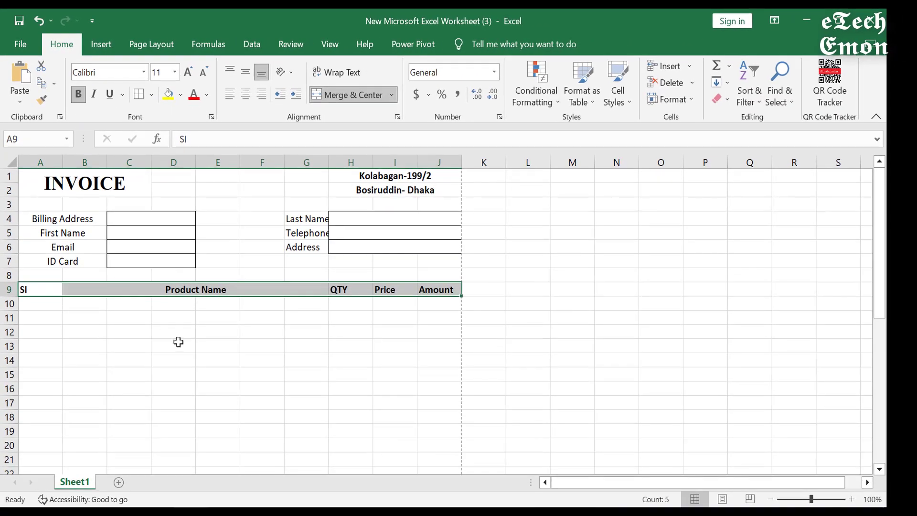
click(209, 336)
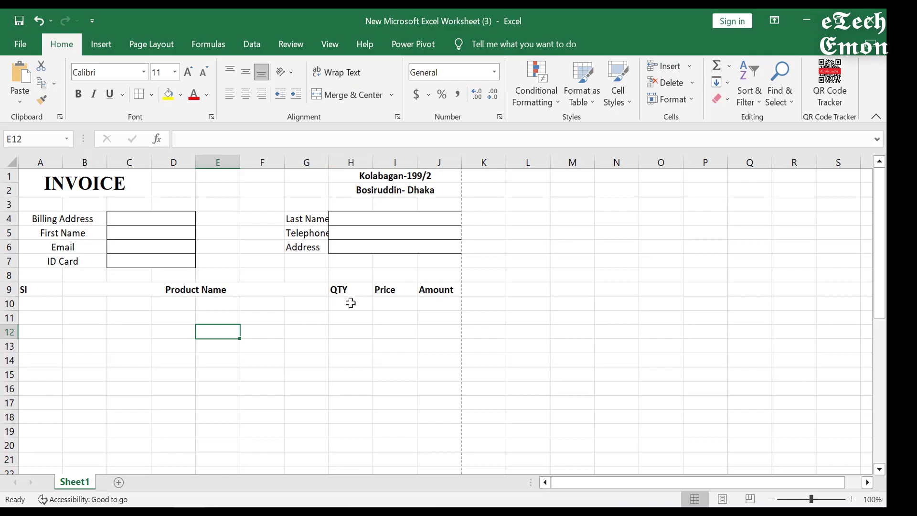
Step: Frame the item table A9:J37 with Thick Outside Borders
drag(42, 289, 459, 411)
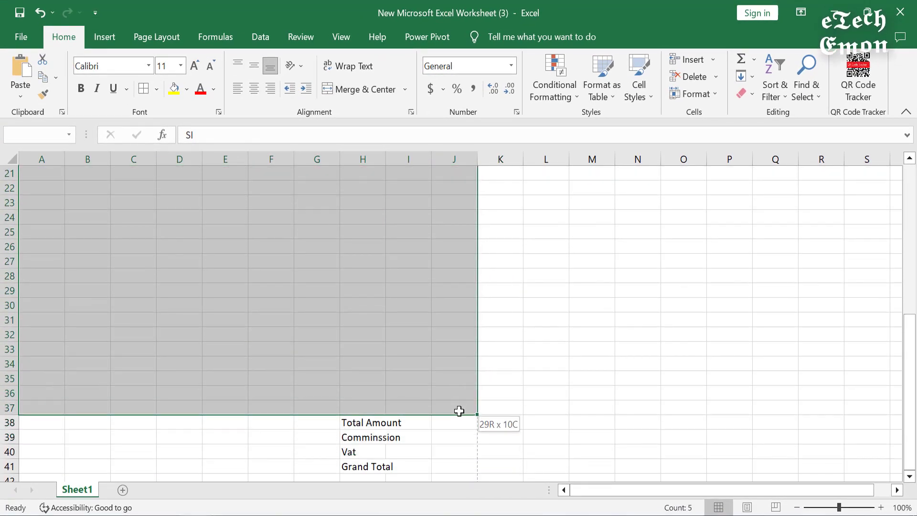
click(156, 88)
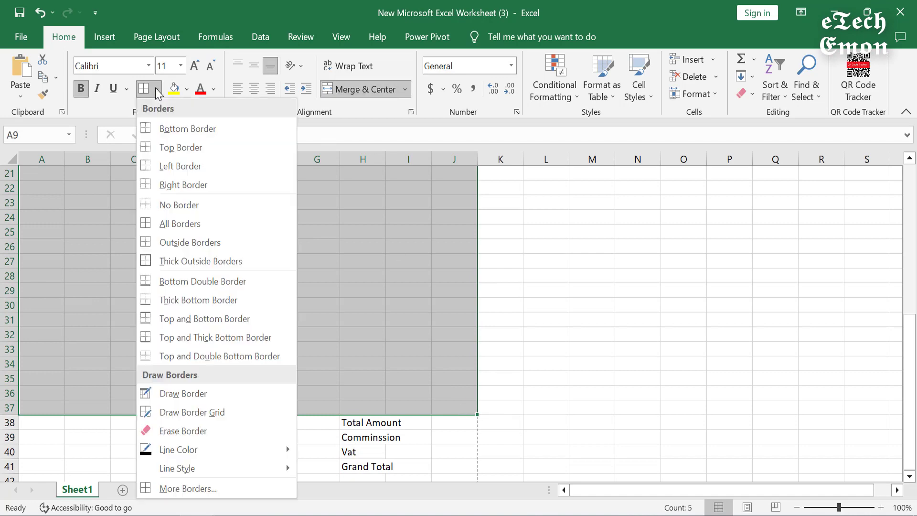
click(204, 263)
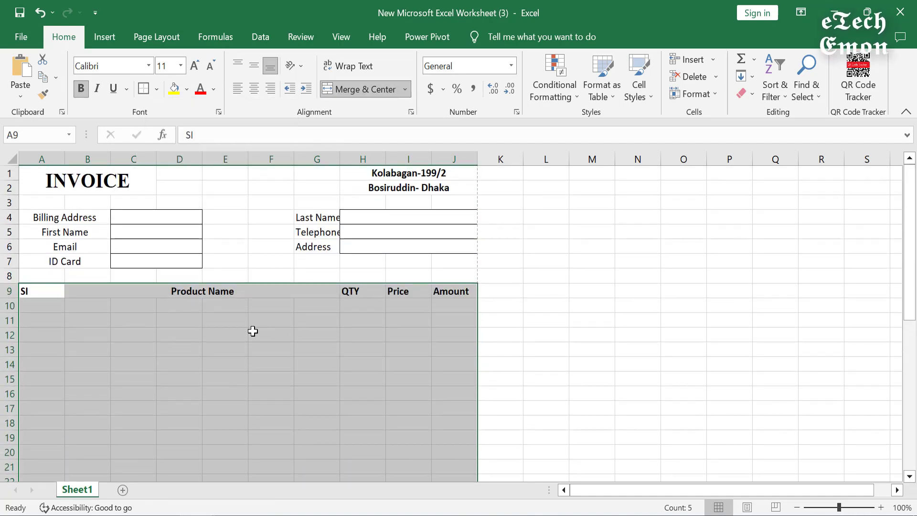
click(221, 333)
Step: Box header row A9:J9 with its own thick outside border
click(78, 293)
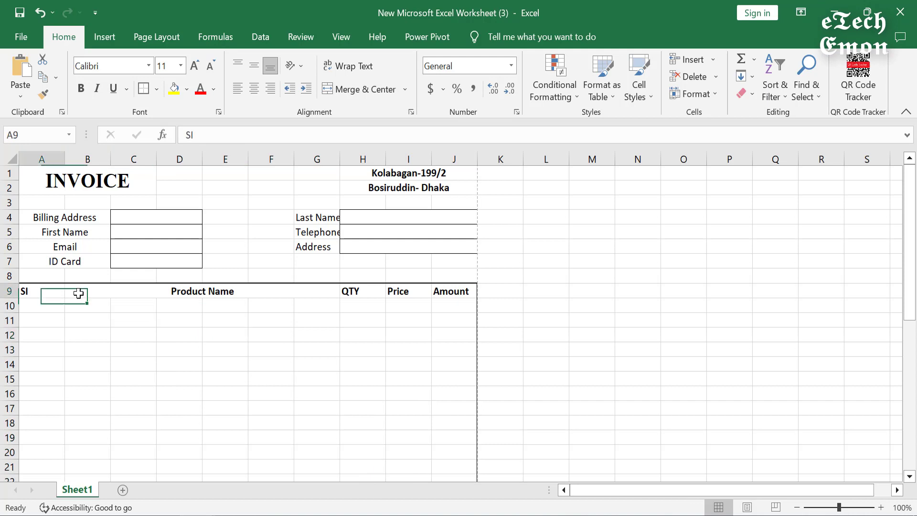
drag(79, 293, 465, 291)
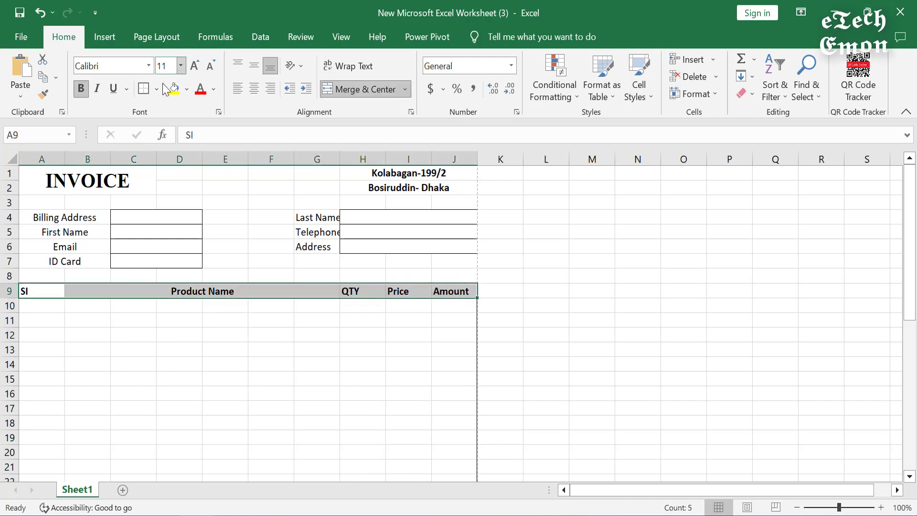
click(146, 94)
click(130, 314)
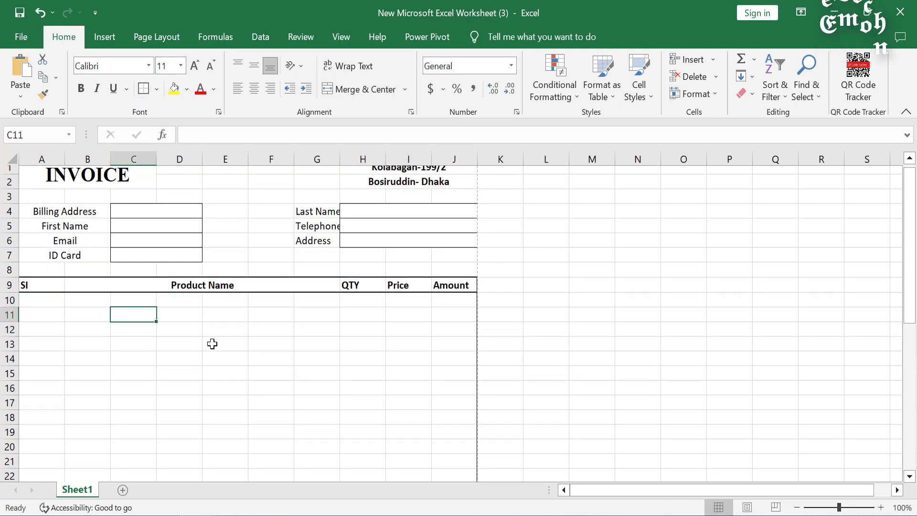
Step: Select the SI column A9:A37 and the Product Name columns B9:G37 for thick borders
scroll(213, 342, down, 3)
scroll(213, 342, up, 3)
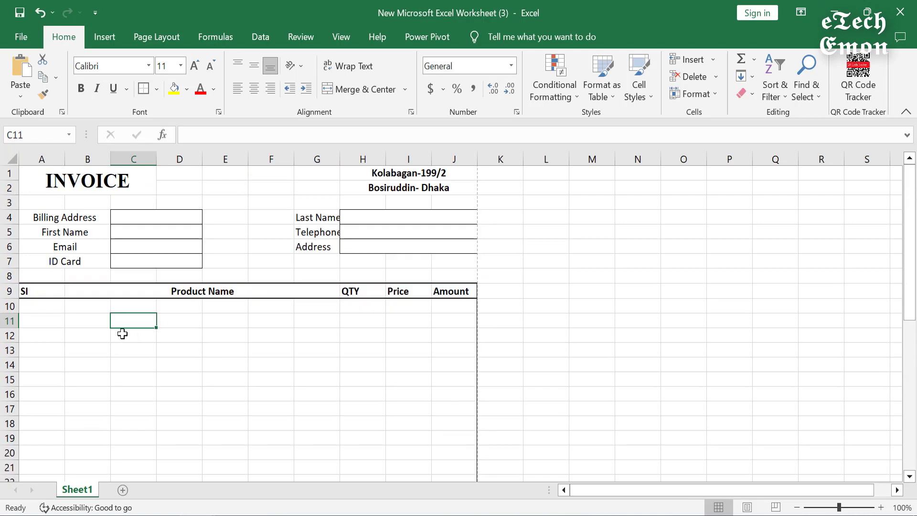
drag(41, 291, 53, 450)
scroll(159, 296, up, 6)
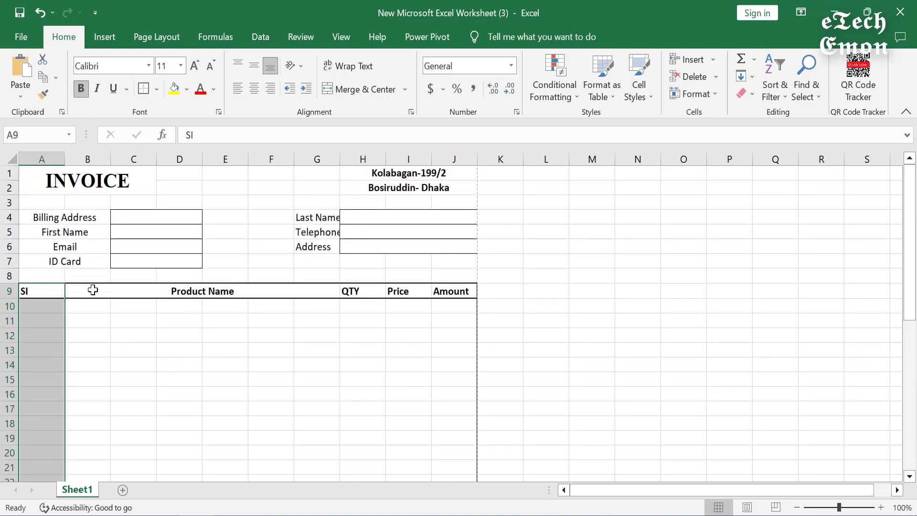
drag(93, 290, 239, 408)
scroll(312, 289, up, 7)
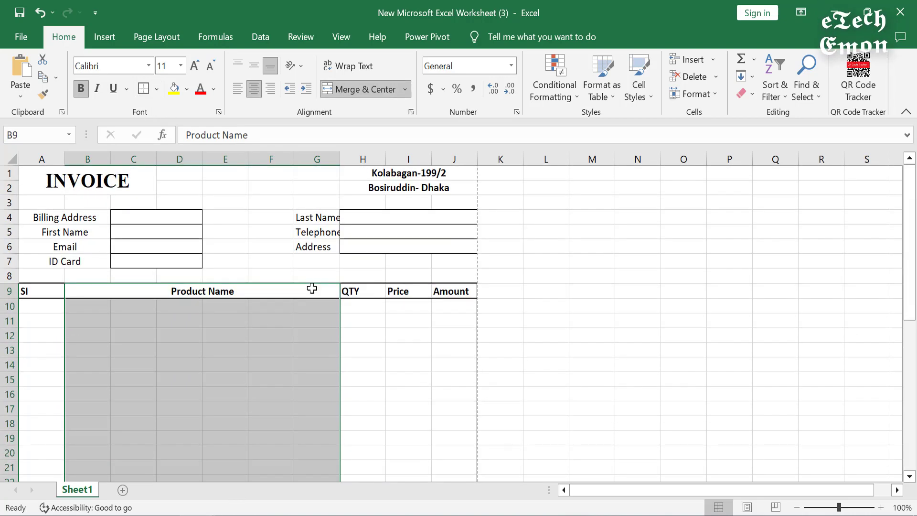
Step: Apply Thick Outside Borders to the QTY, Price and Amount columns down to row 37
drag(385, 292, 410, 452)
click(143, 89)
scroll(372, 287, up, 7)
click(143, 89)
scroll(449, 315, up, 6)
click(452, 320)
drag(453, 291, 470, 399)
click(143, 90)
scroll(525, 325, up, 7)
click(593, 336)
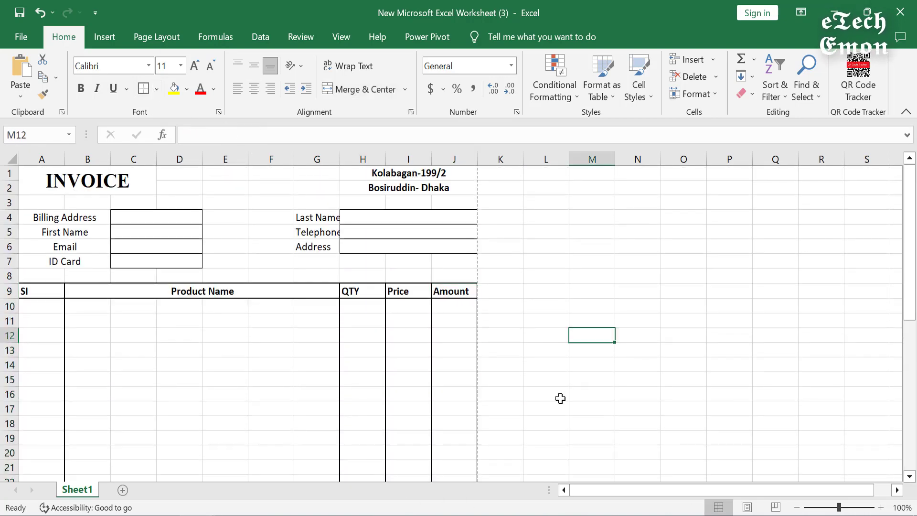
scroll(178, 351, down, 6)
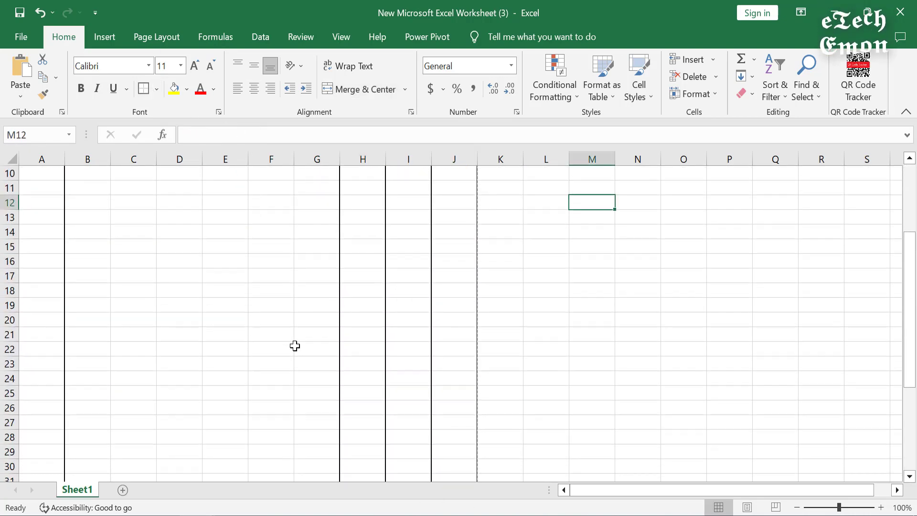
scroll(325, 350, down, 3)
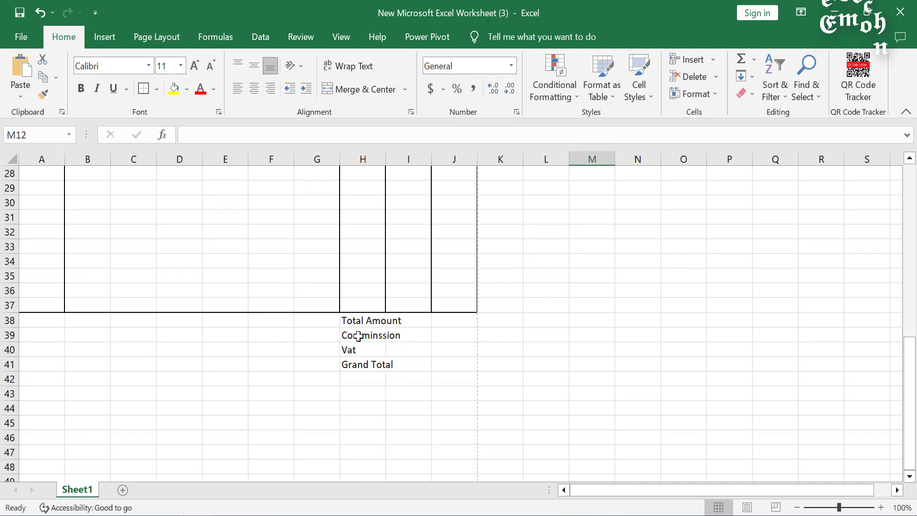
Step: Merge and centre Total Amount, Comminssion, Vat and Grand Total across columns H:I
drag(378, 321, 395, 360)
click(362, 90)
click(367, 91)
click(358, 91)
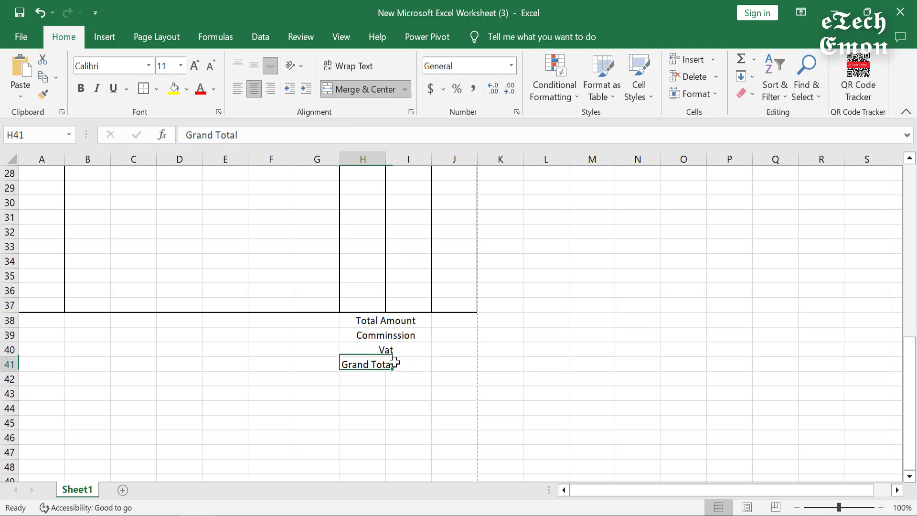
click(367, 88)
click(446, 362)
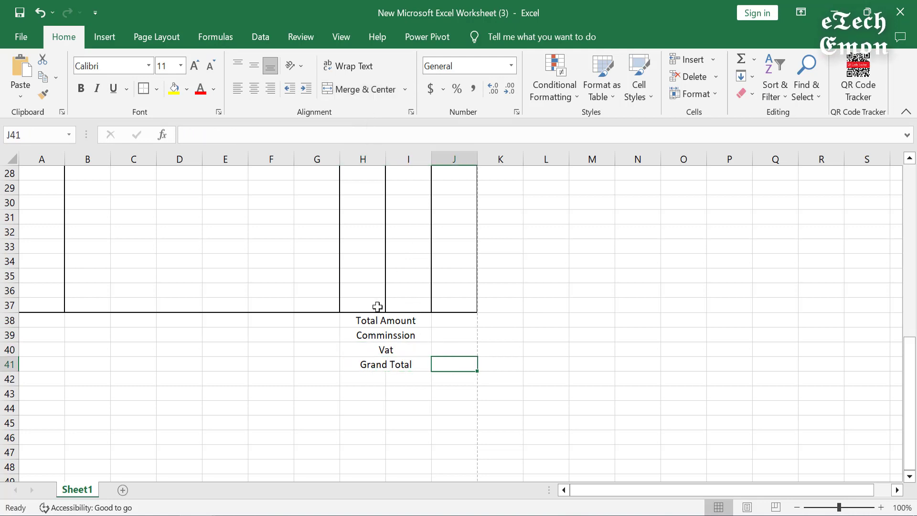
Step: Apply All Borders to the totals block H38:J41
drag(380, 321, 455, 363)
click(157, 89)
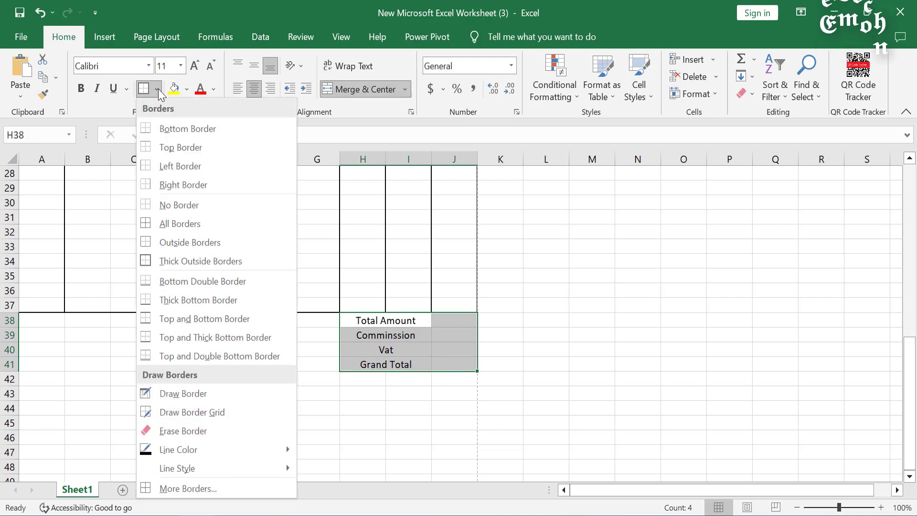
click(200, 225)
click(434, 392)
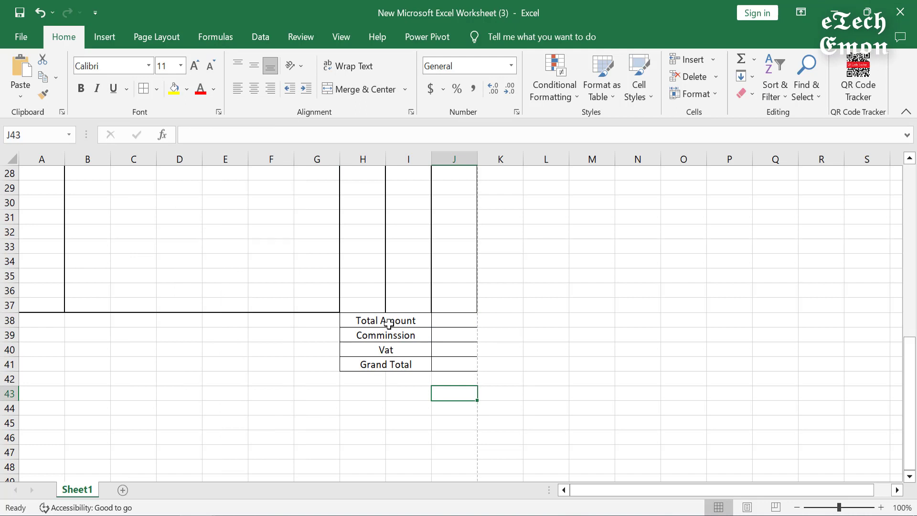
Step: Put a thick outside border around A38:J41 and another around A38:A41 as a divider
mouse_move(38, 319)
mouse_down()
mouse_move(444, 379)
mouse_move(443, 358)
mouse_up()
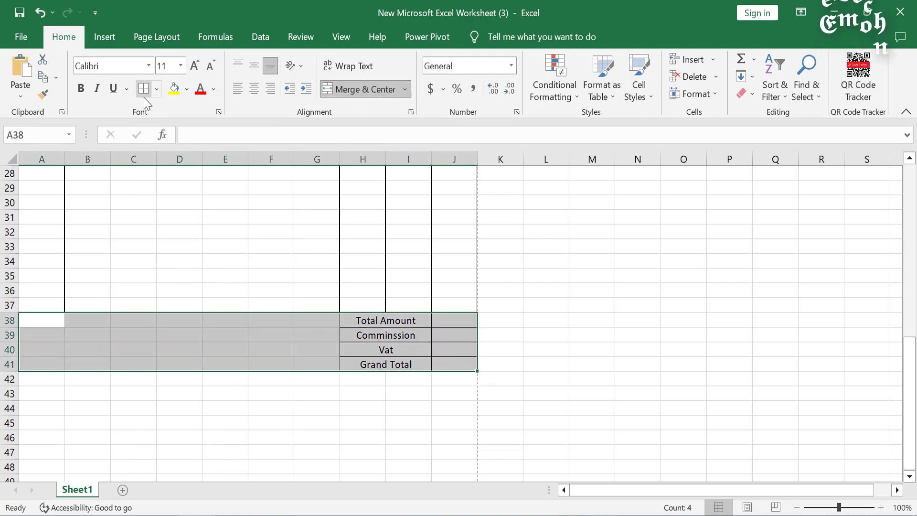
click(160, 89)
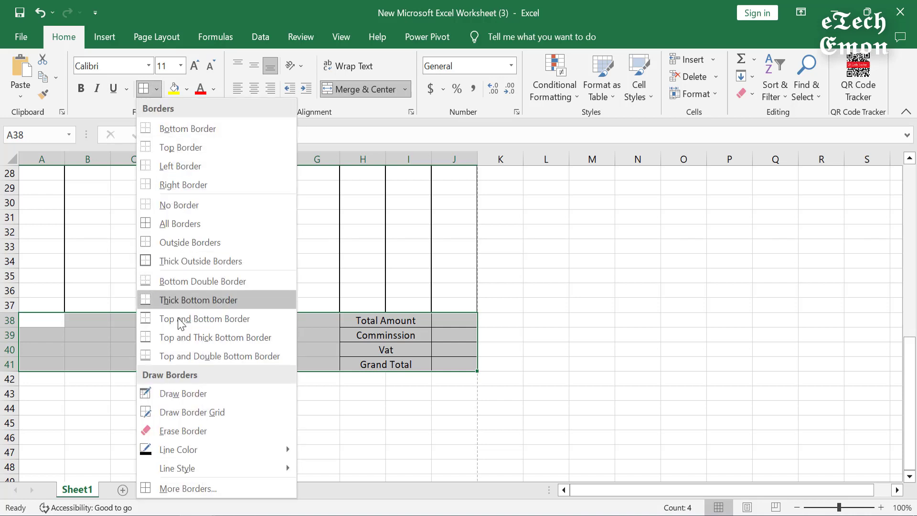
click(182, 261)
click(188, 356)
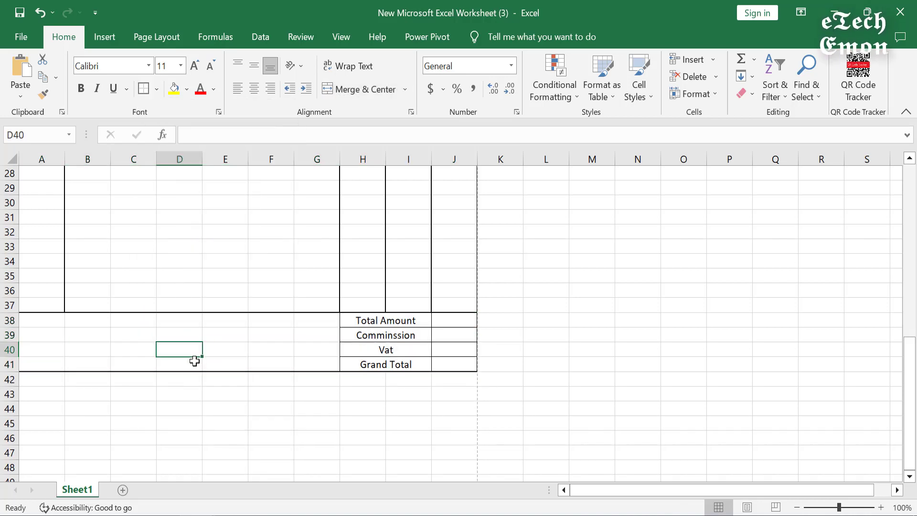
drag(47, 321, 51, 364)
click(139, 91)
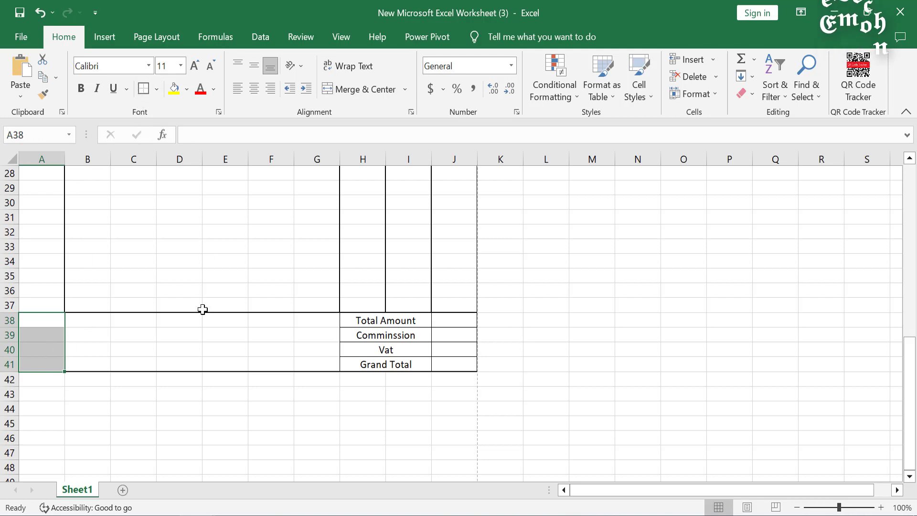
click(140, 354)
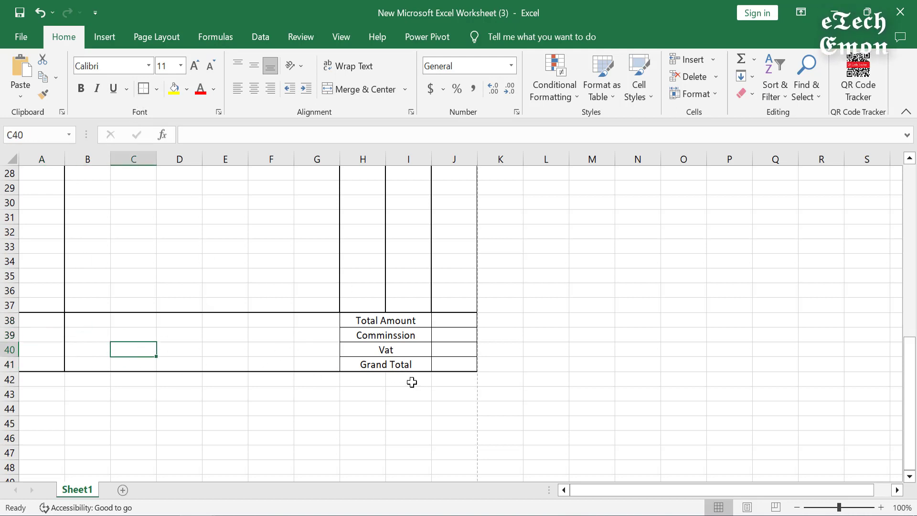
Step: Fill the totals block A38:J41, title rows A1:J2 and header row A9:J9 light blue
drag(49, 323, 446, 364)
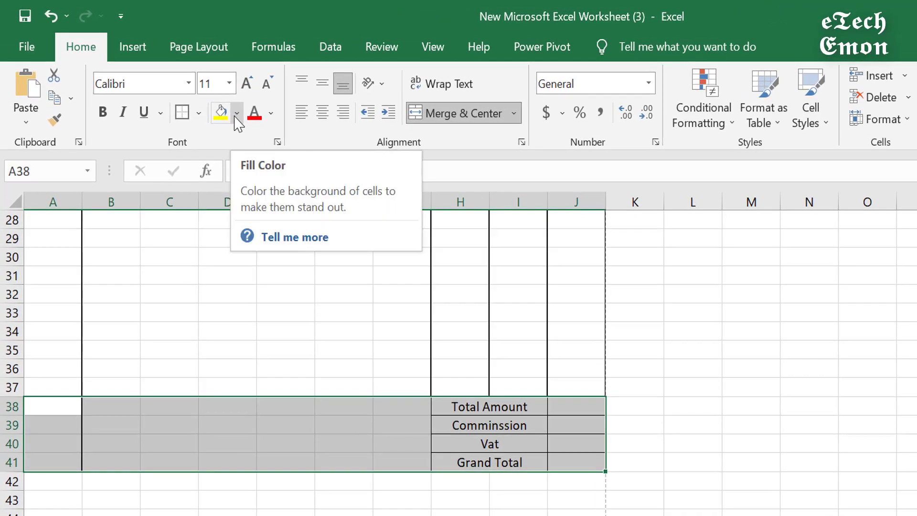
click(237, 114)
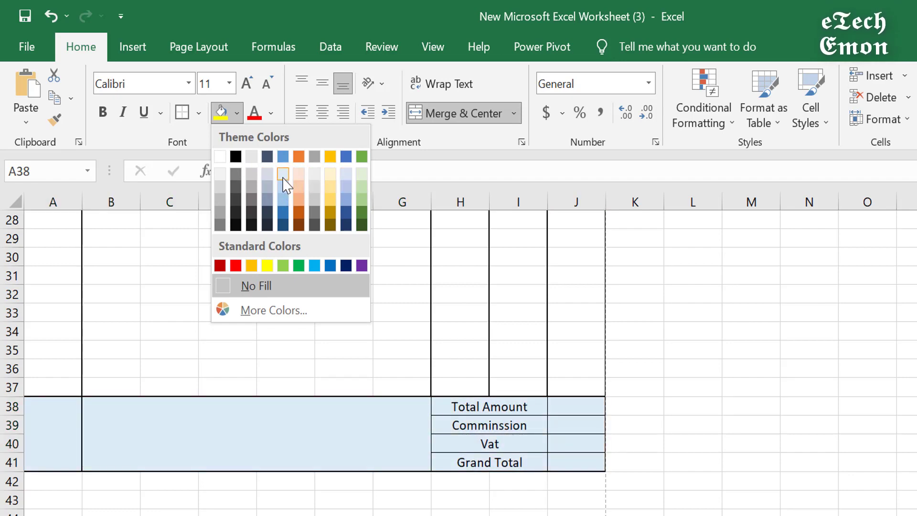
click(283, 184)
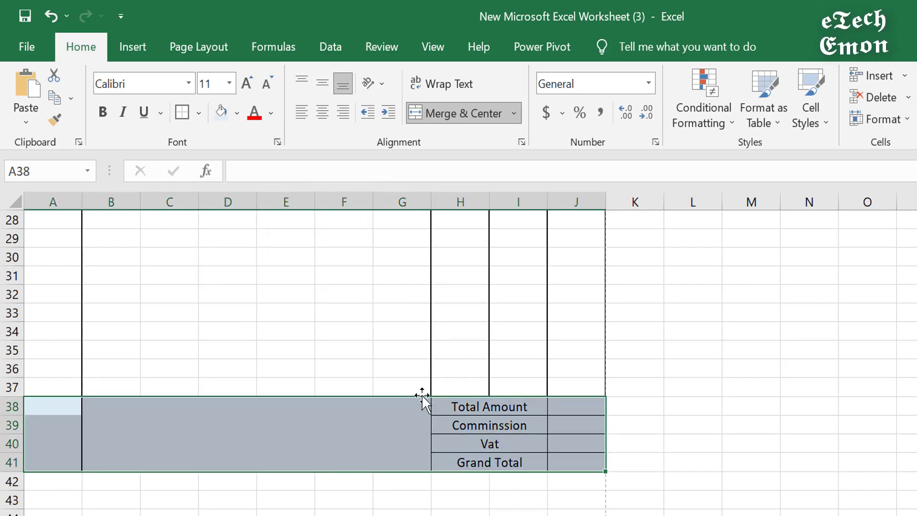
scroll(413, 399, up, 9)
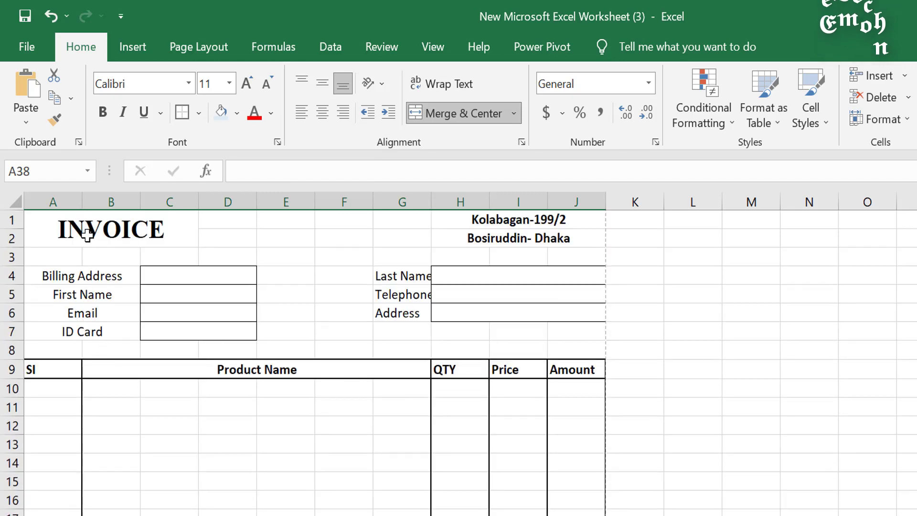
drag(62, 227, 499, 240)
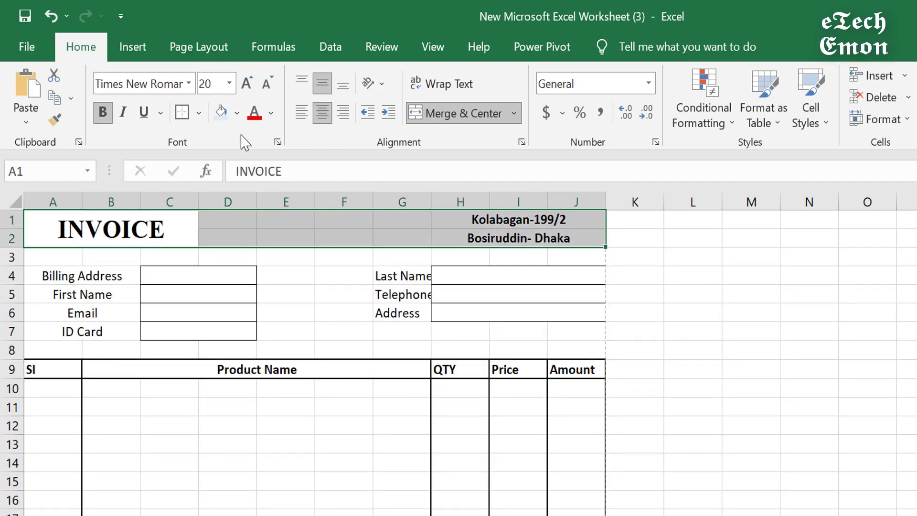
click(222, 114)
click(296, 303)
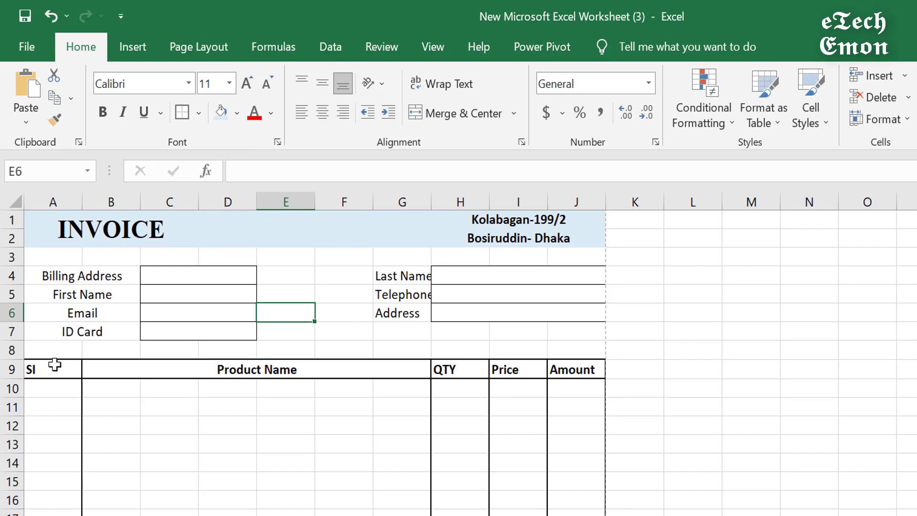
drag(55, 364, 568, 369)
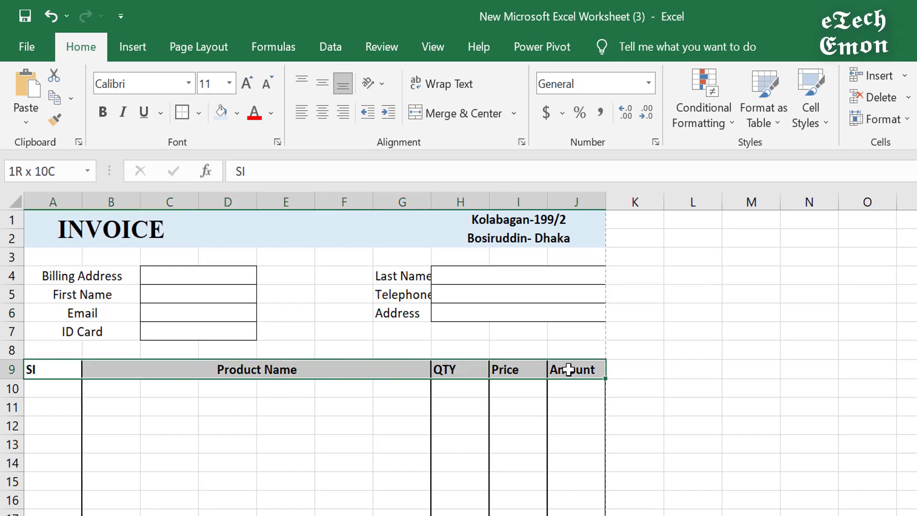
click(221, 114)
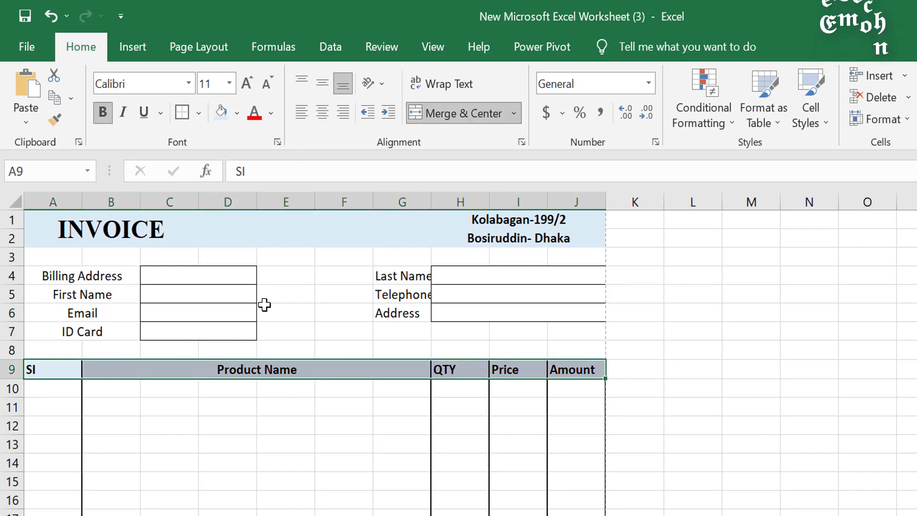
click(295, 445)
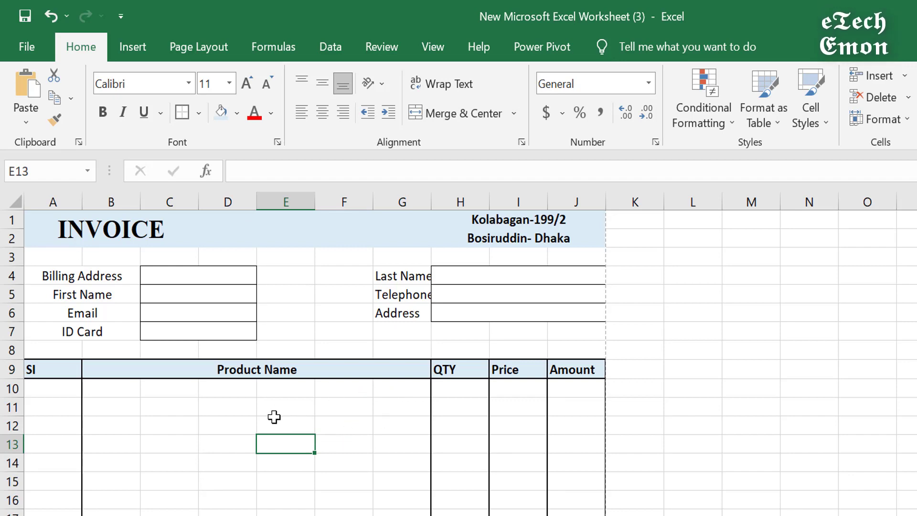
Step: Enter 'Authorize Signature' in H46, merge and centre it across H46:J46, and bold it
scroll(274, 417, down, 10)
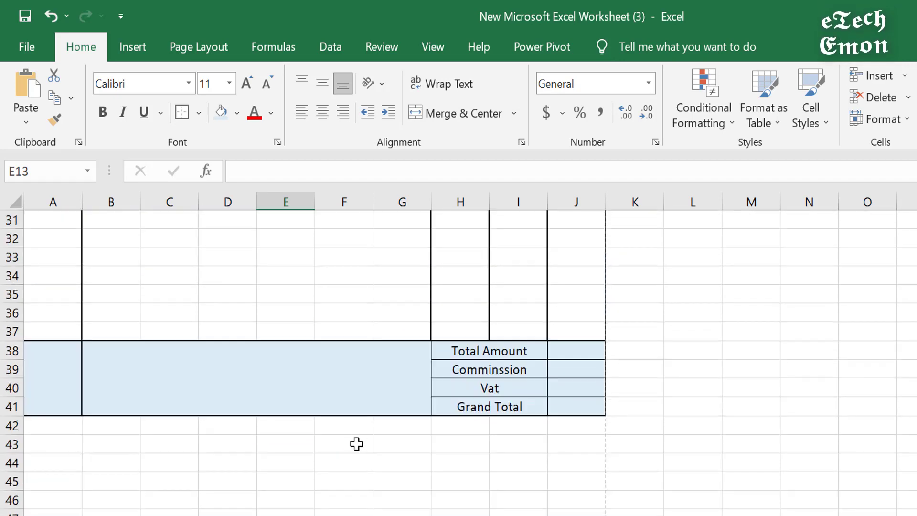
scroll(356, 445, down, 2)
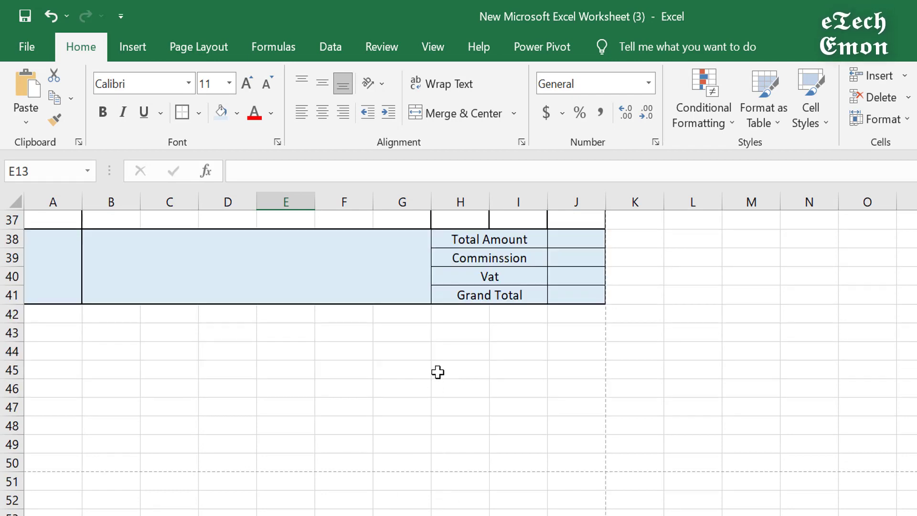
drag(418, 374, 516, 367)
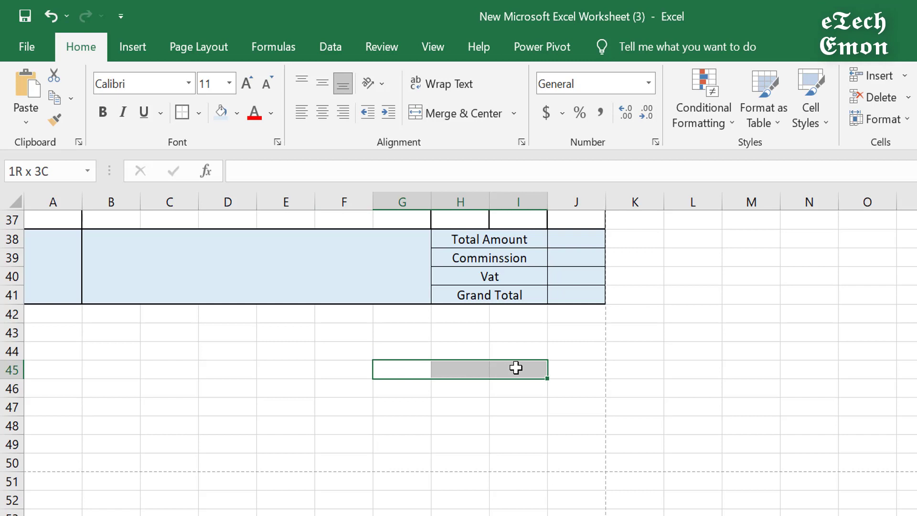
click(442, 371)
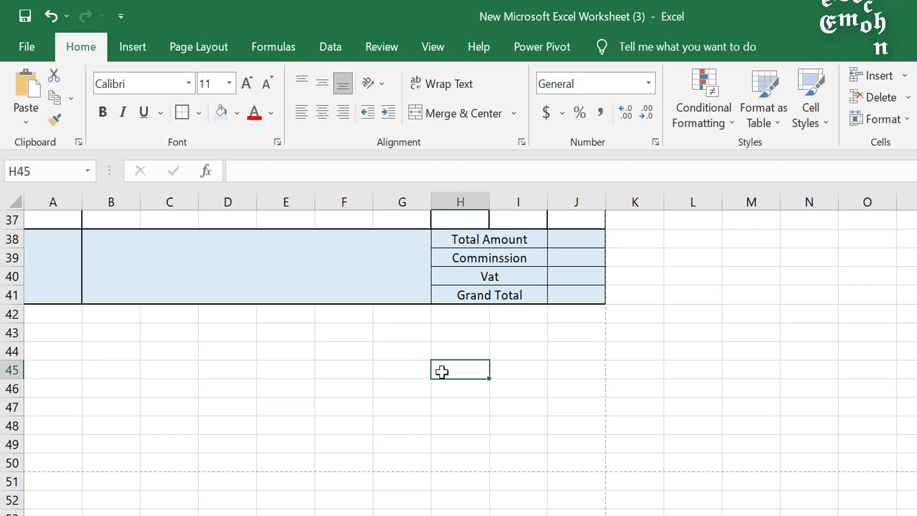
click(456, 385)
text(Autho)
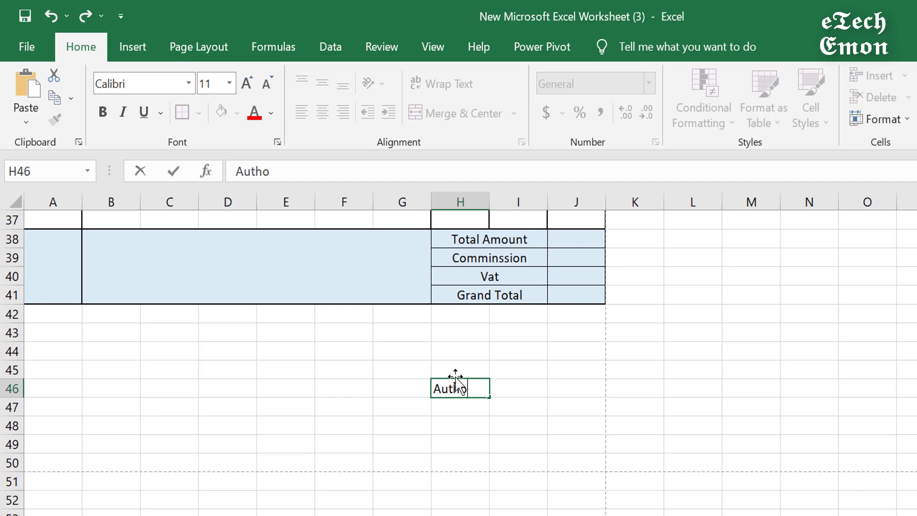
text(rize Signature)
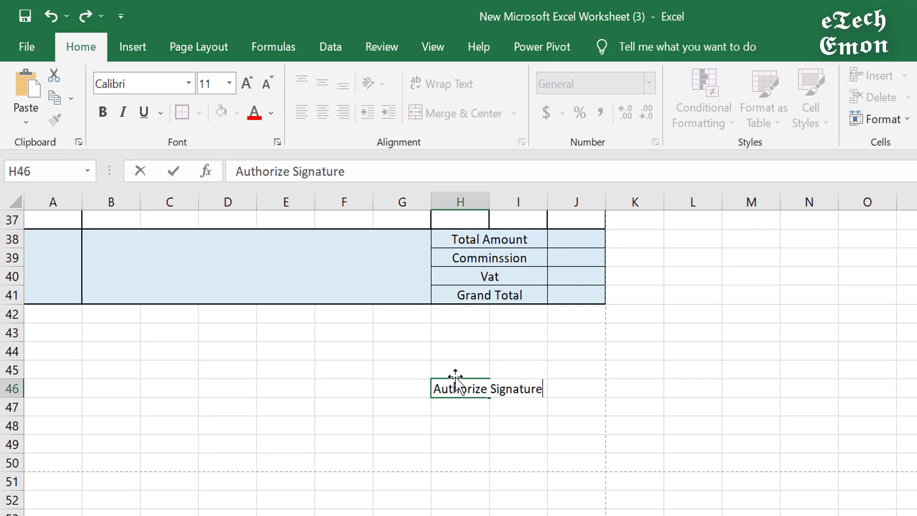
click(537, 442)
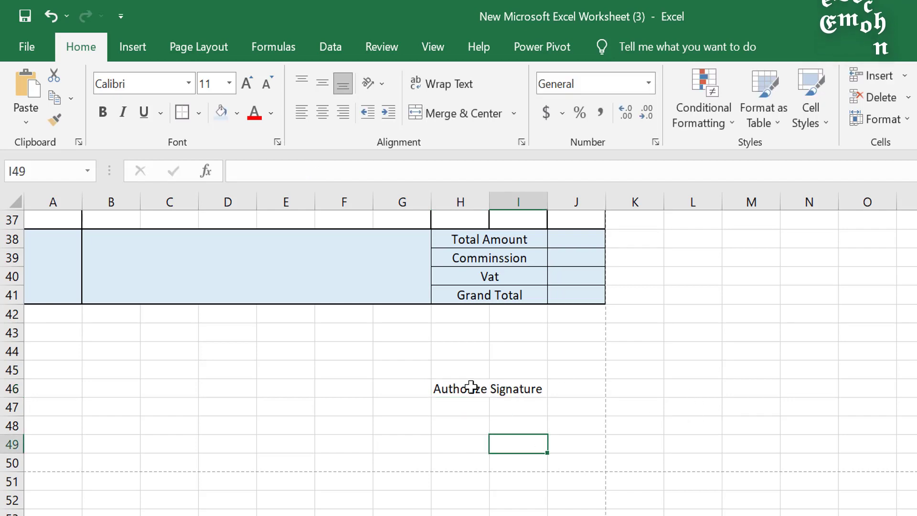
drag(471, 386, 582, 381)
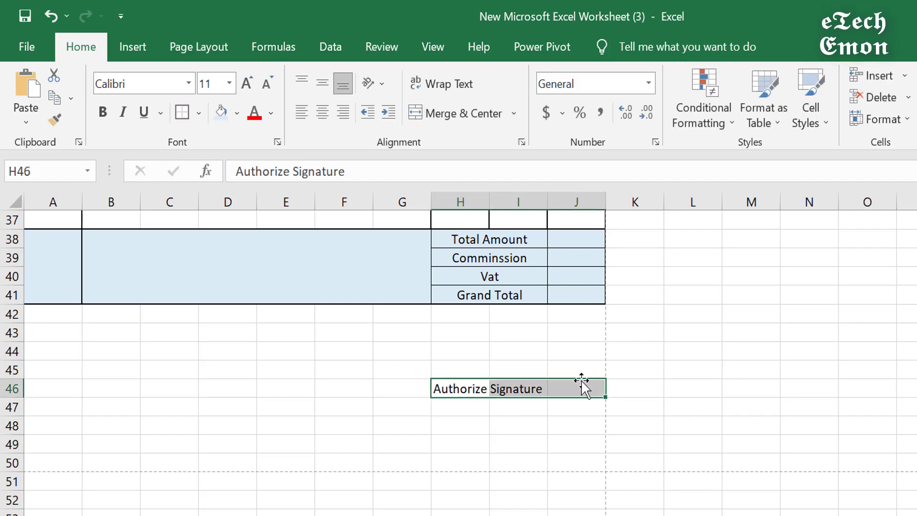
click(465, 118)
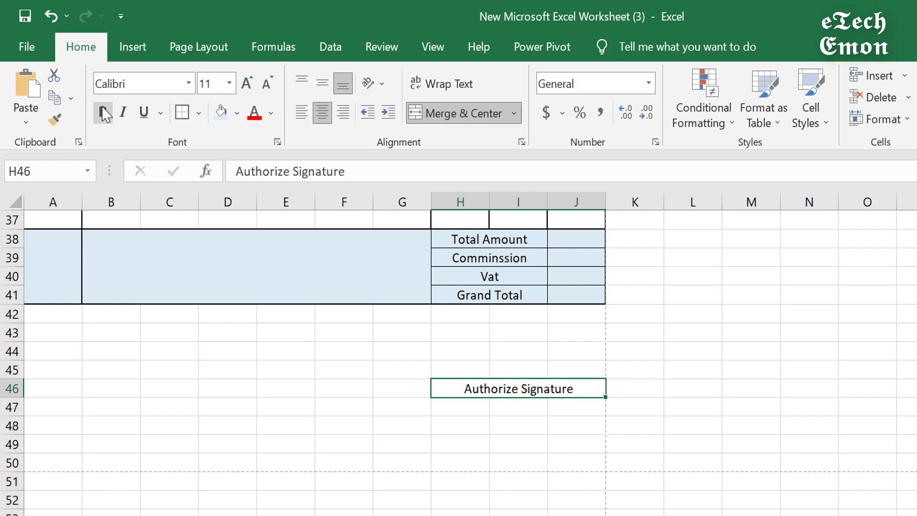
click(102, 112)
Step: Set the signature label's font to Times New Roman at size 16
click(151, 89)
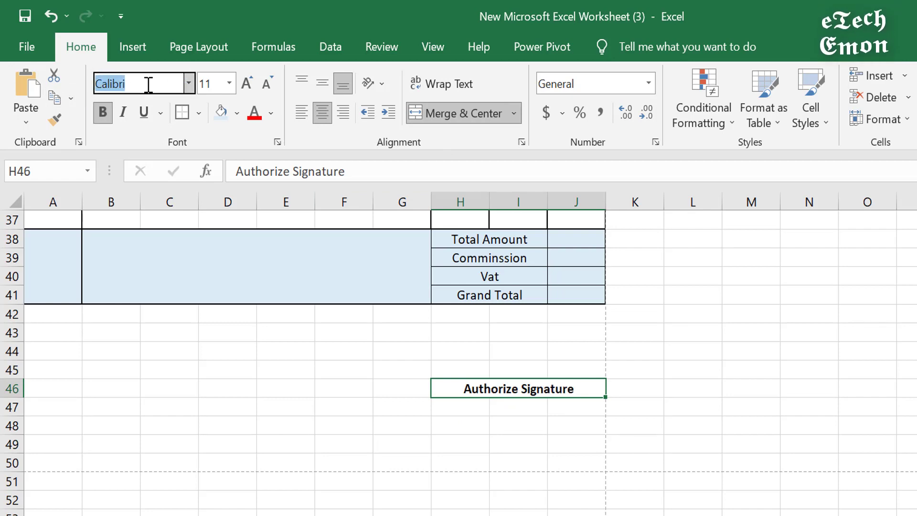
text(Times New Roman)
key(Return)
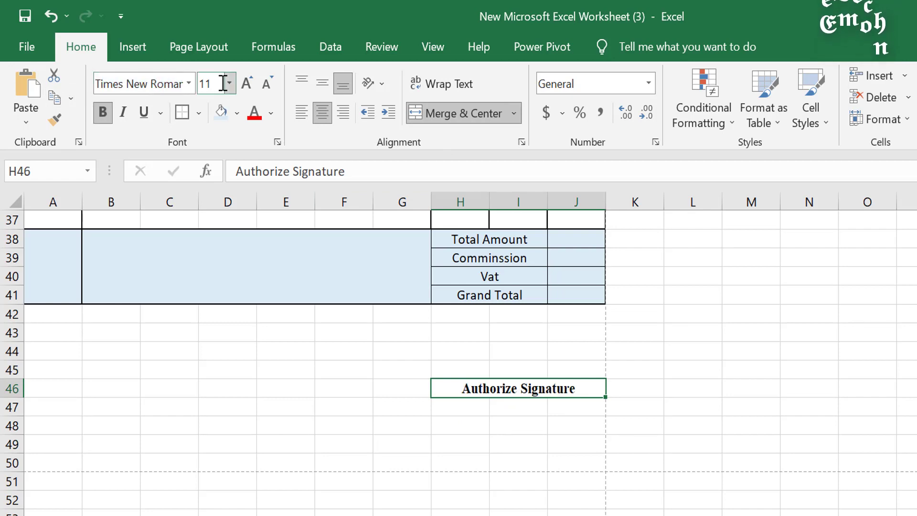
click(218, 84)
text(18)
key(Return)
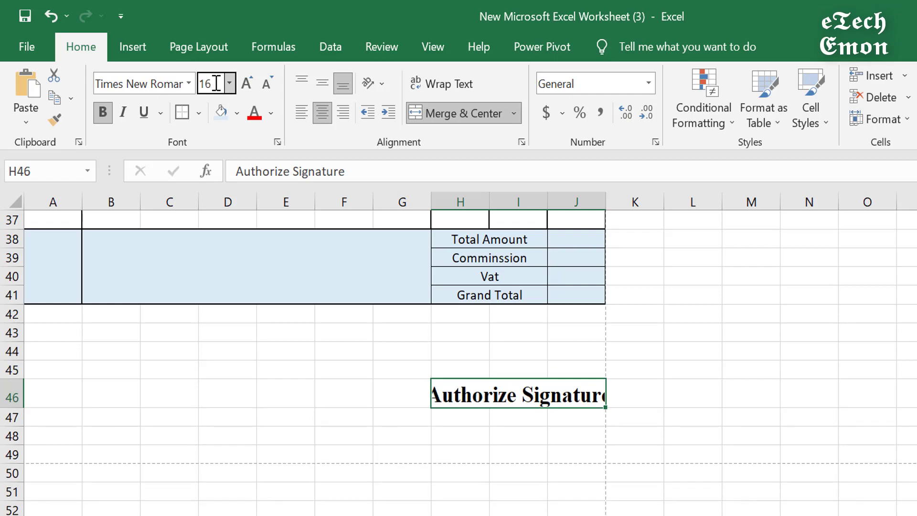
key(Return)
click(588, 453)
click(437, 385)
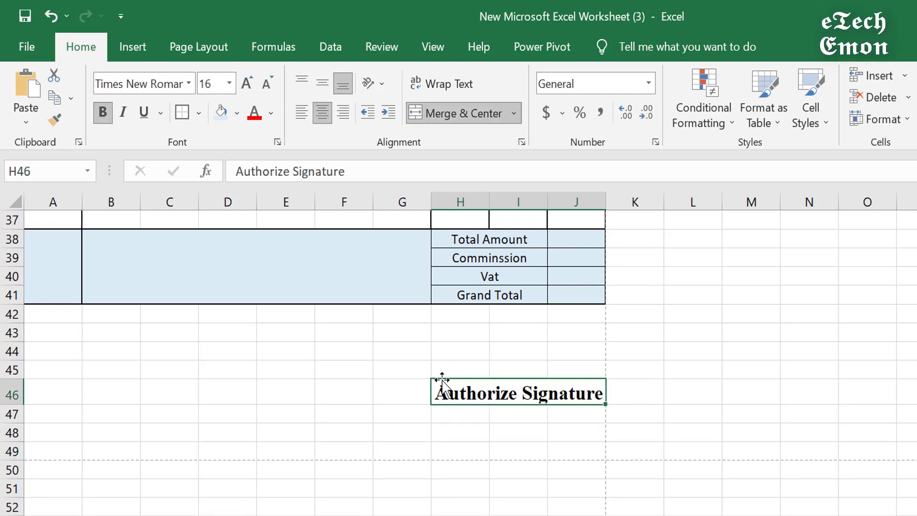
click(531, 417)
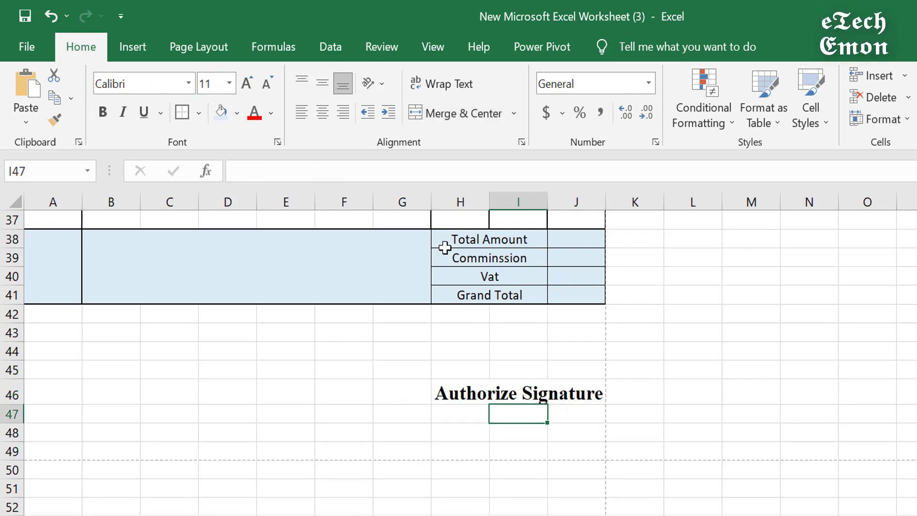
click(499, 393)
Step: Draw a thick black border along the top of the merged H46:J46 signature cell
click(198, 112)
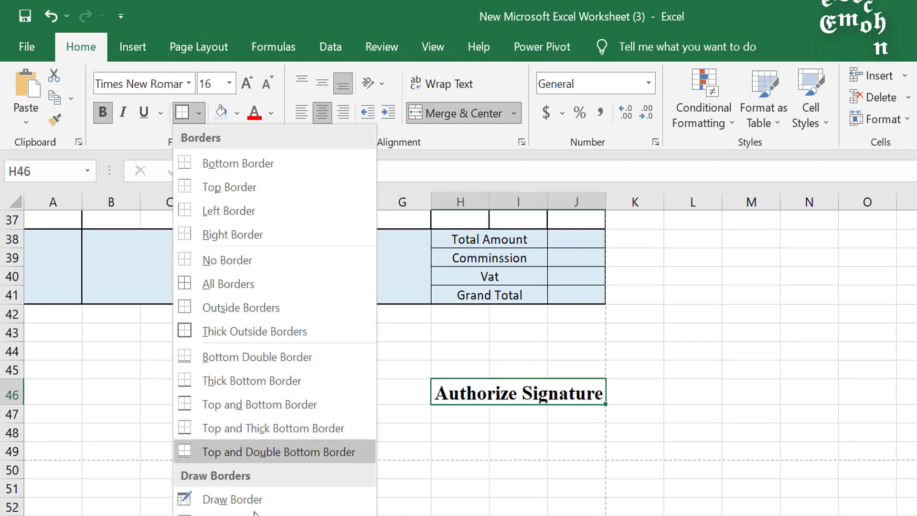
mouse_move(217, 481)
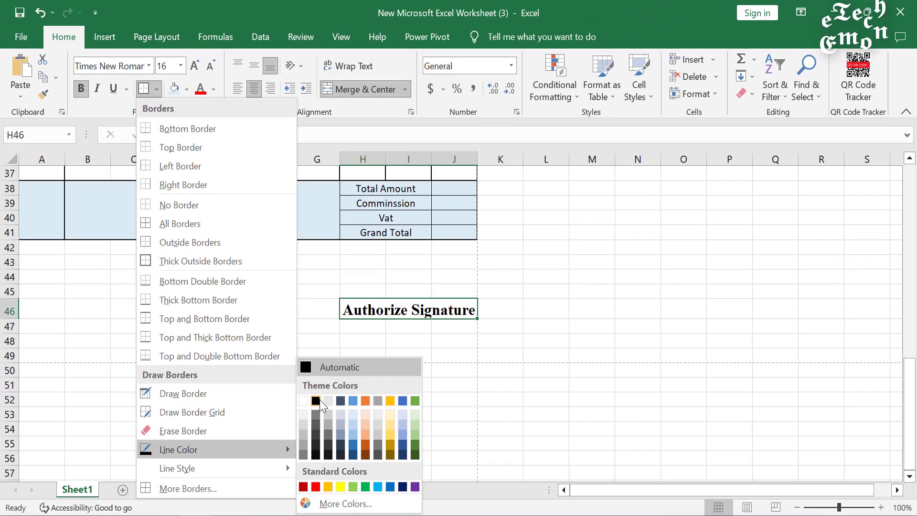
click(316, 401)
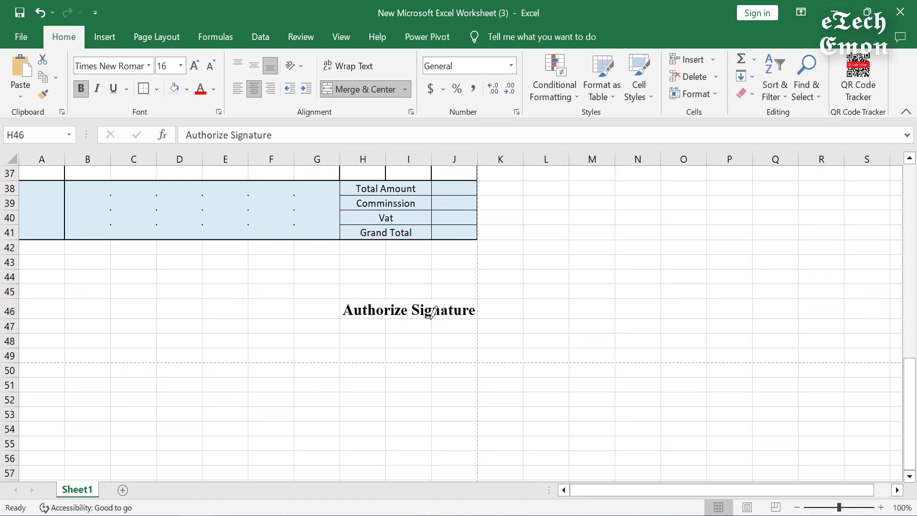
drag(348, 297, 412, 302)
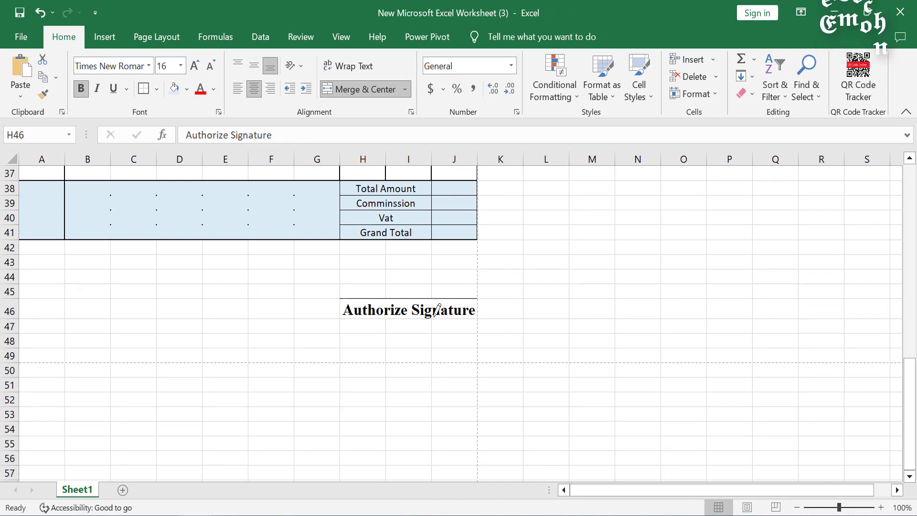
click(156, 89)
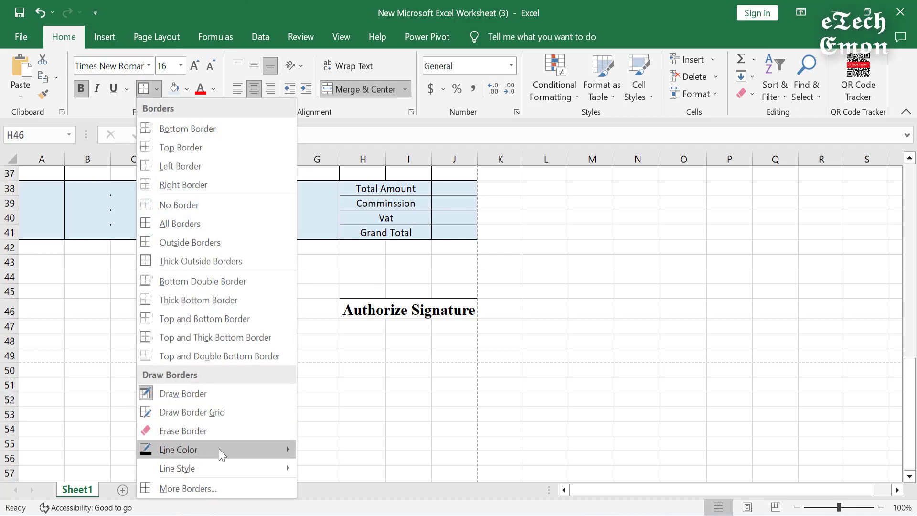
mouse_move(195, 470)
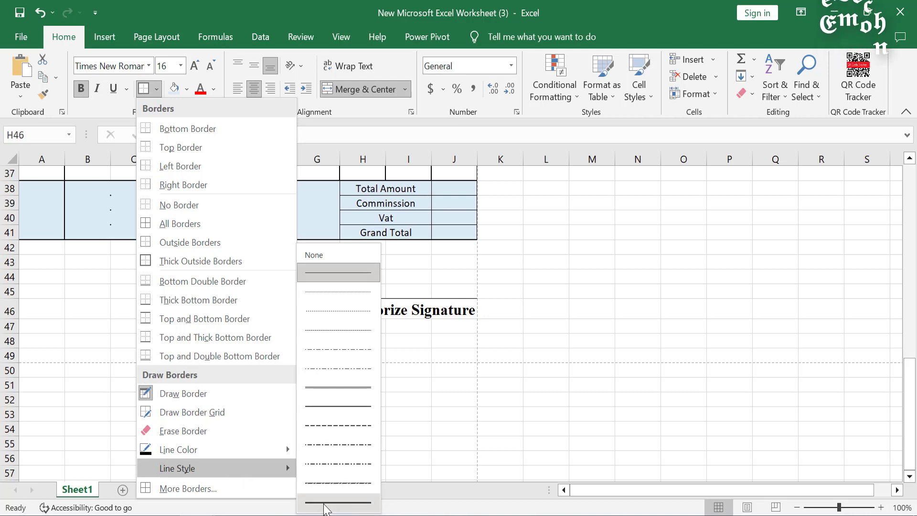
click(329, 505)
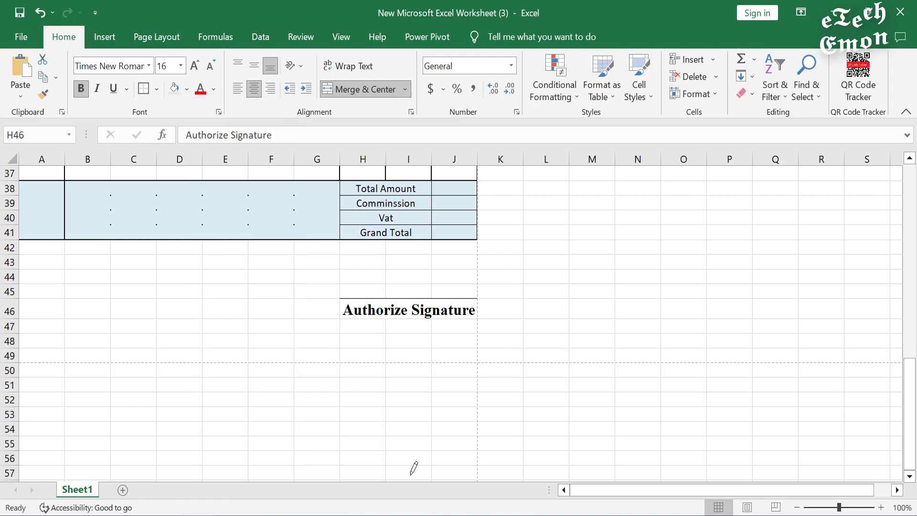
click(377, 298)
click(399, 298)
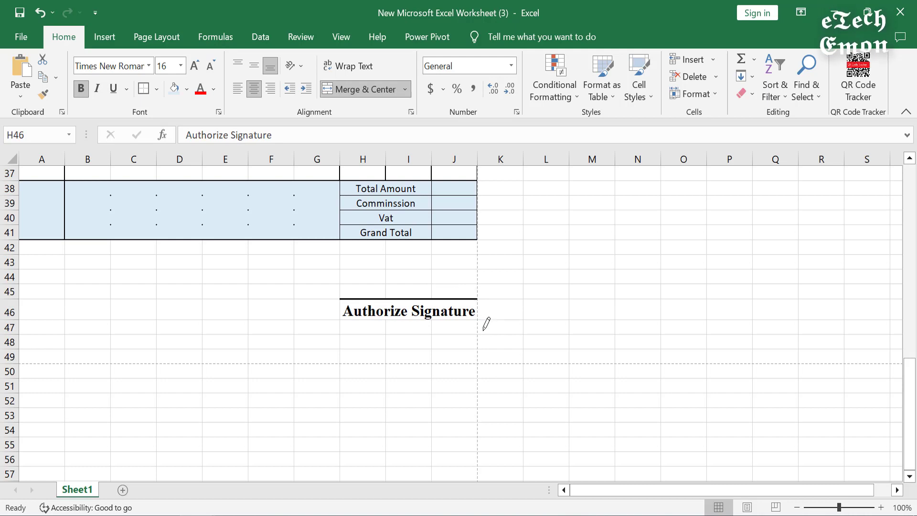
key(Escape)
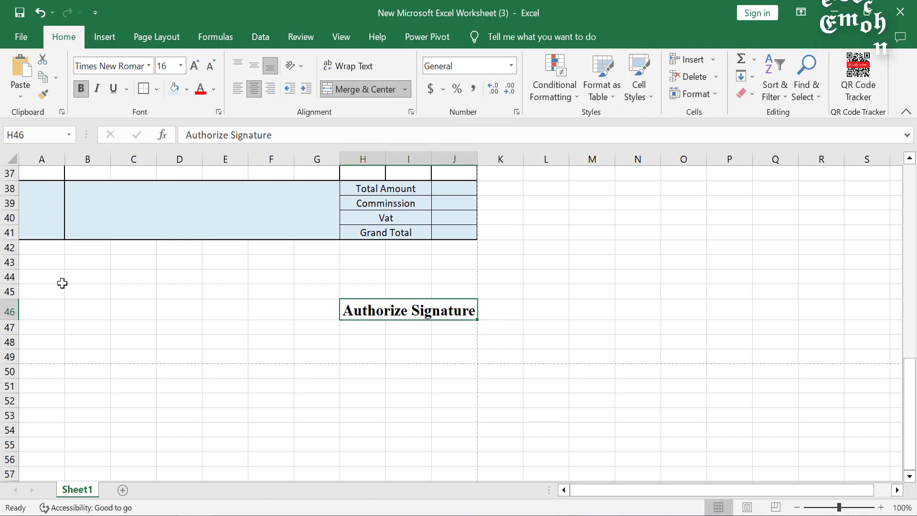
Step: Enter 'Amount in Word' in B45 and merge and centre it across B45:D45
click(54, 293)
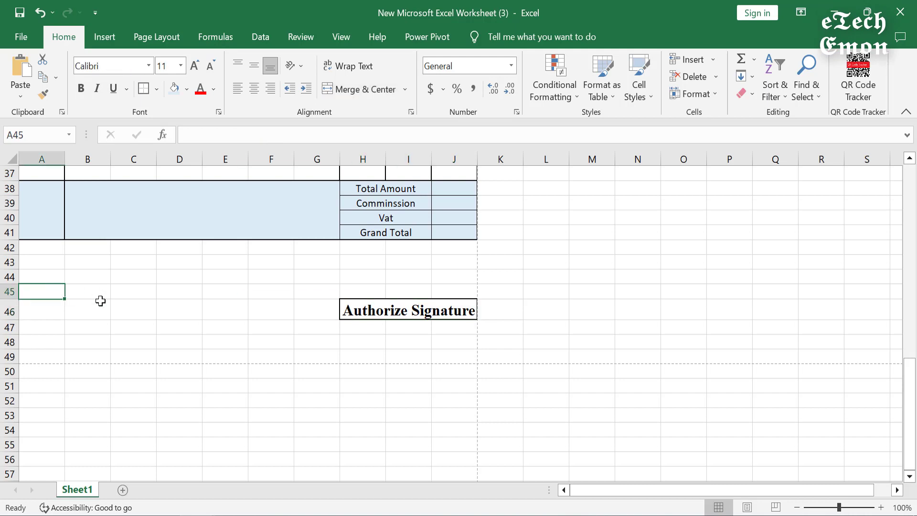
click(99, 294)
text(A)
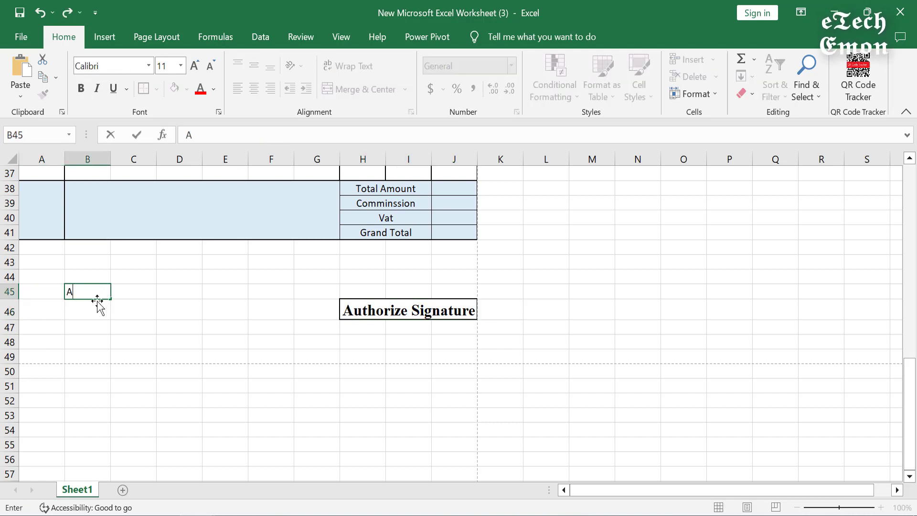
text(moun)
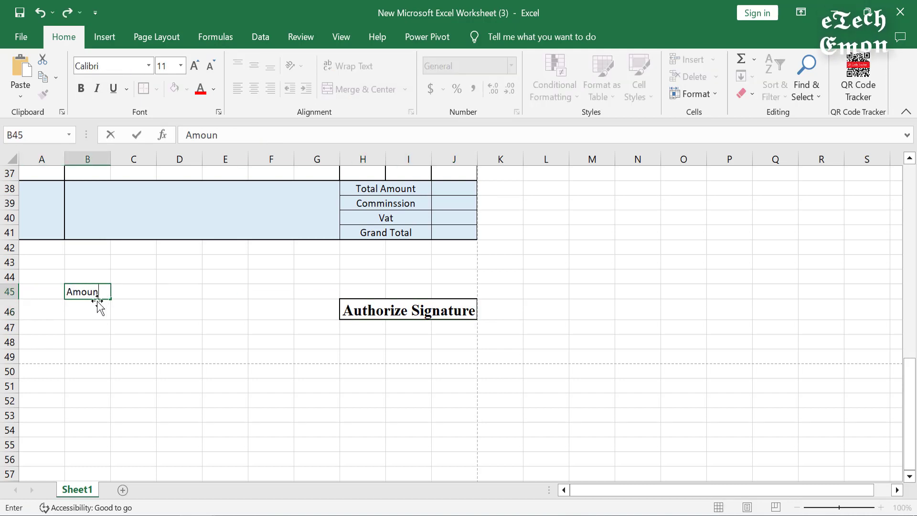
text(t in Word)
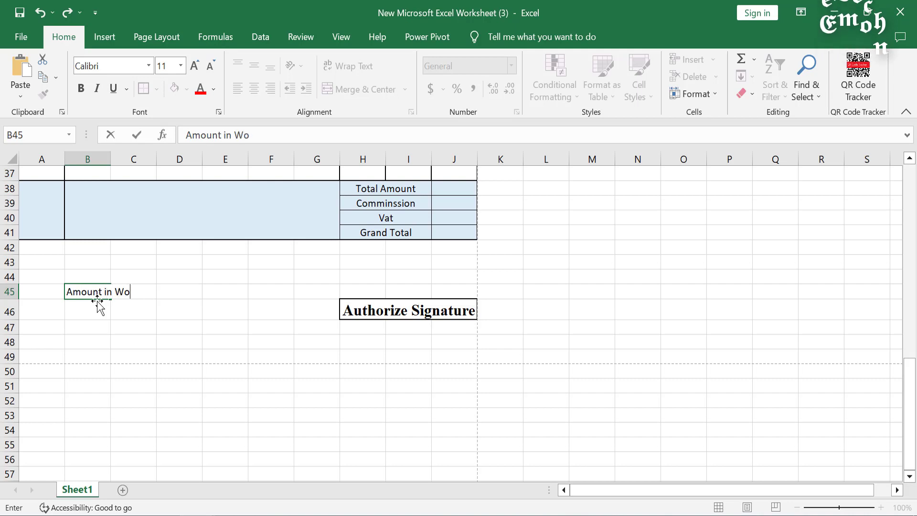
click(114, 320)
drag(90, 293, 187, 291)
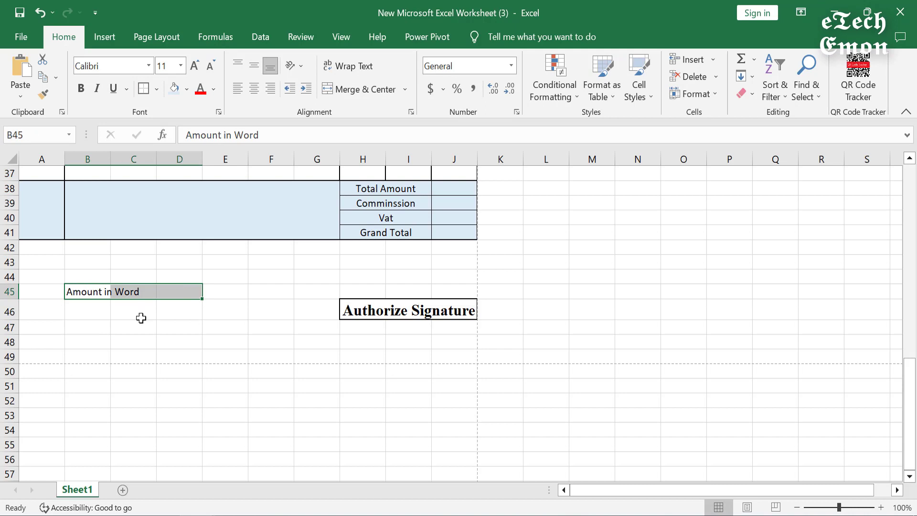
click(359, 90)
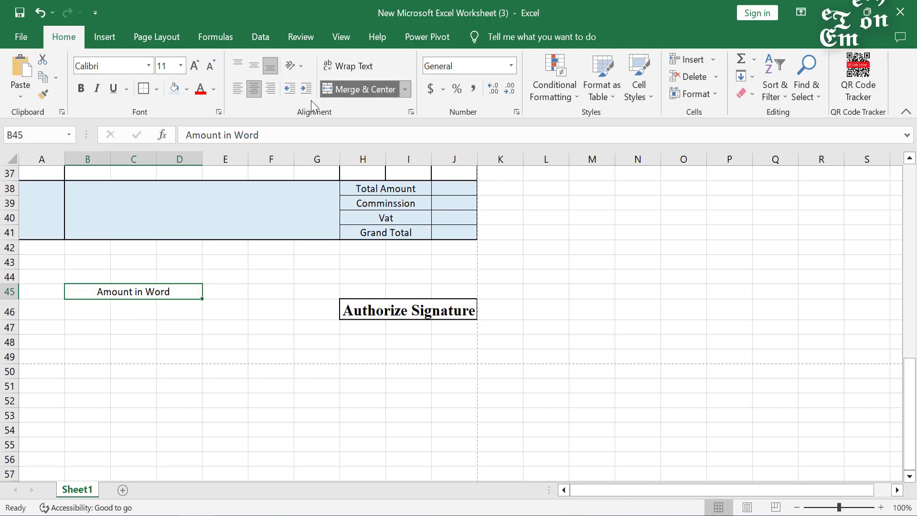
click(109, 318)
click(86, 290)
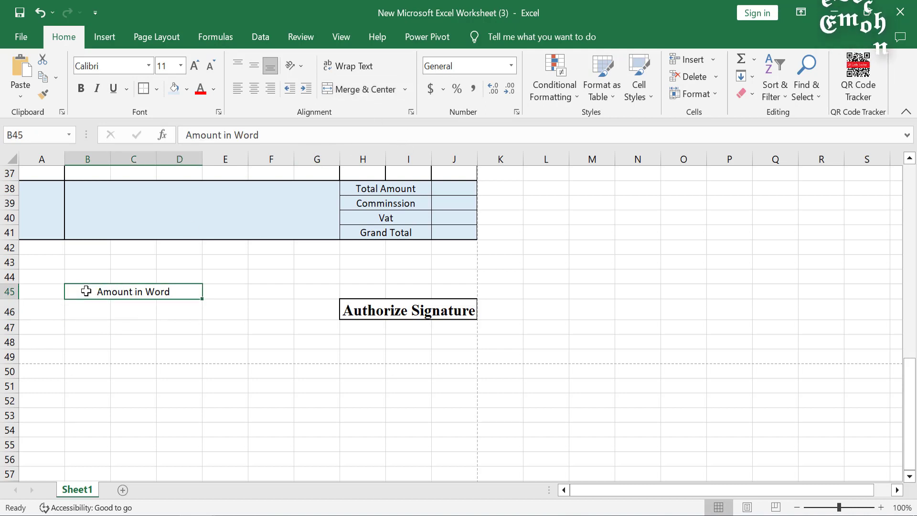
Step: Outline A45:D49, box off the heading row A45:D45, and bold the Amount in Word label
drag(27, 289, 180, 359)
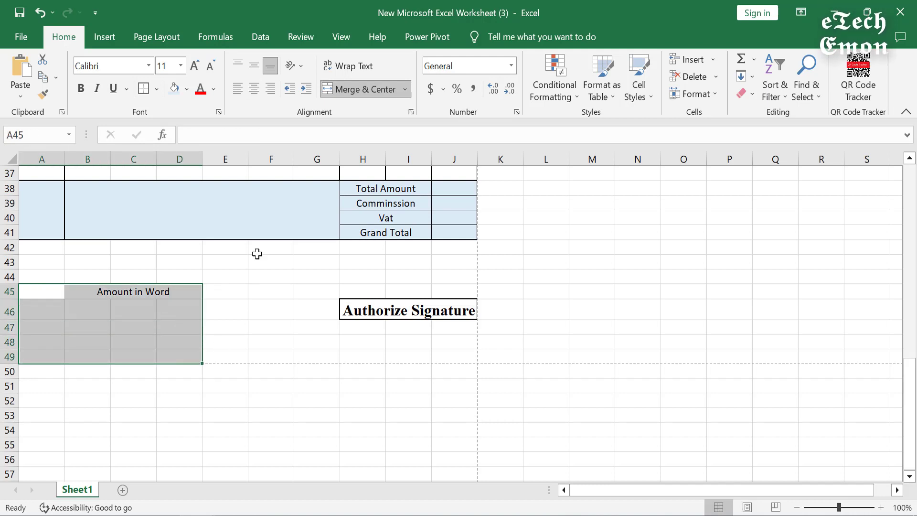
click(144, 90)
click(134, 328)
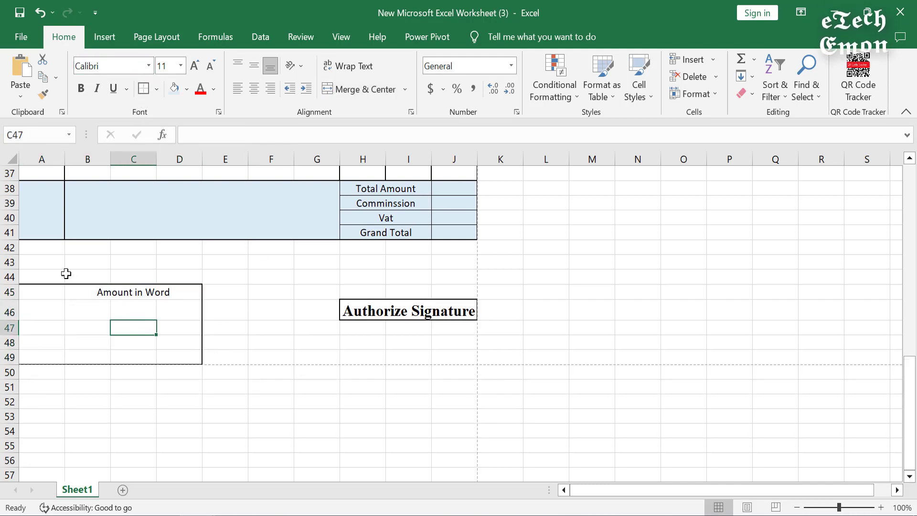
drag(50, 289, 177, 292)
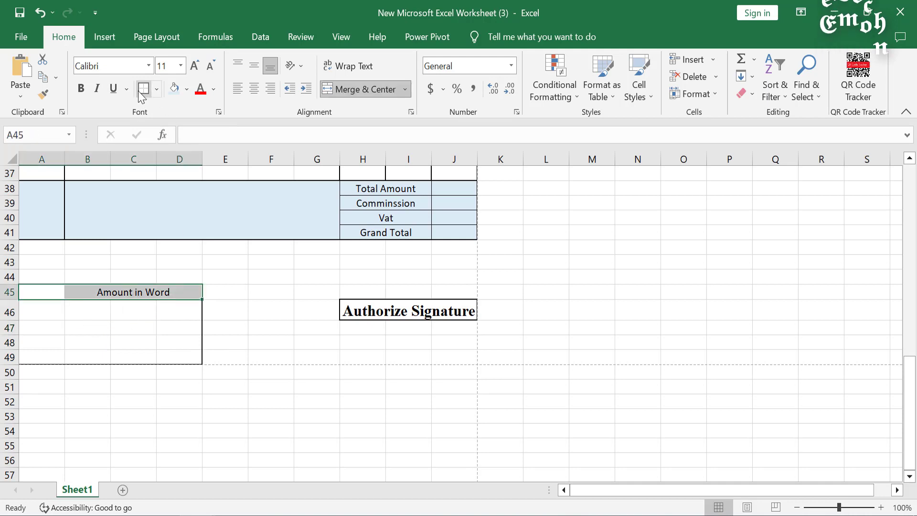
click(251, 340)
click(158, 290)
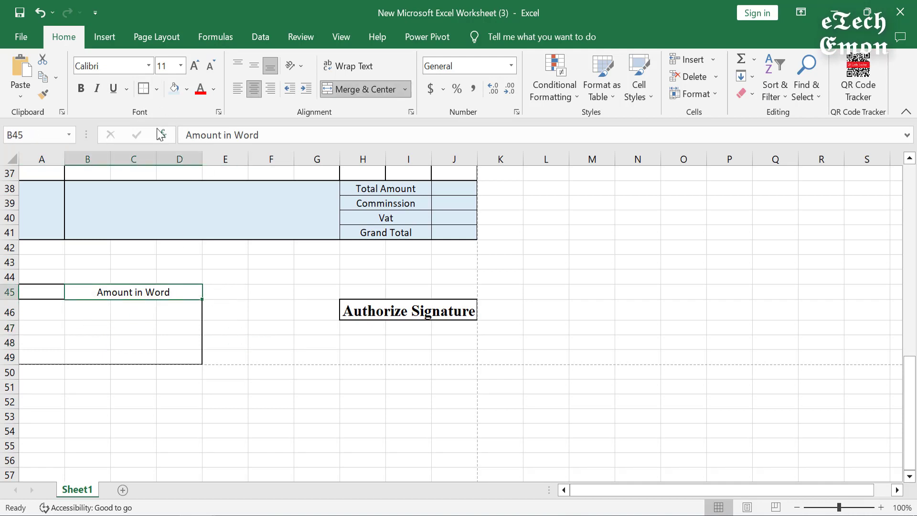
click(81, 90)
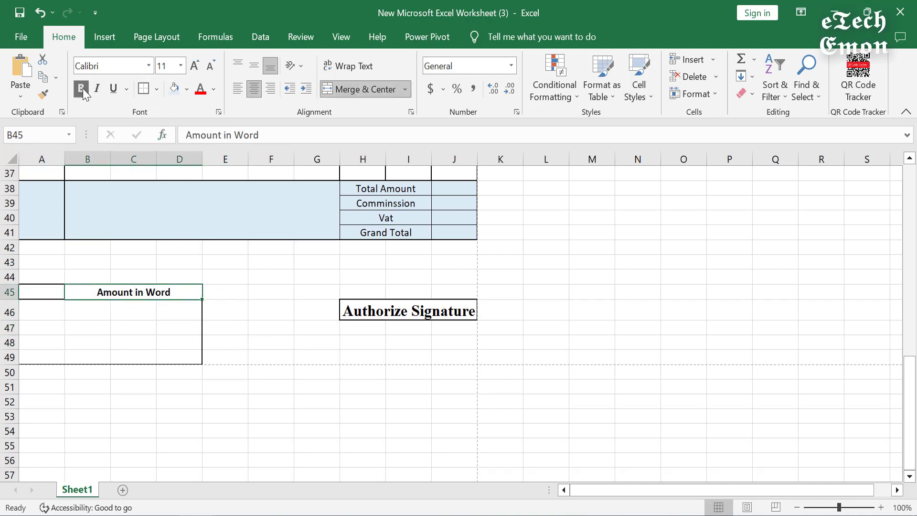
Step: Review the invoice layout in print preview, then return to the sheet
click(134, 327)
key(Return)
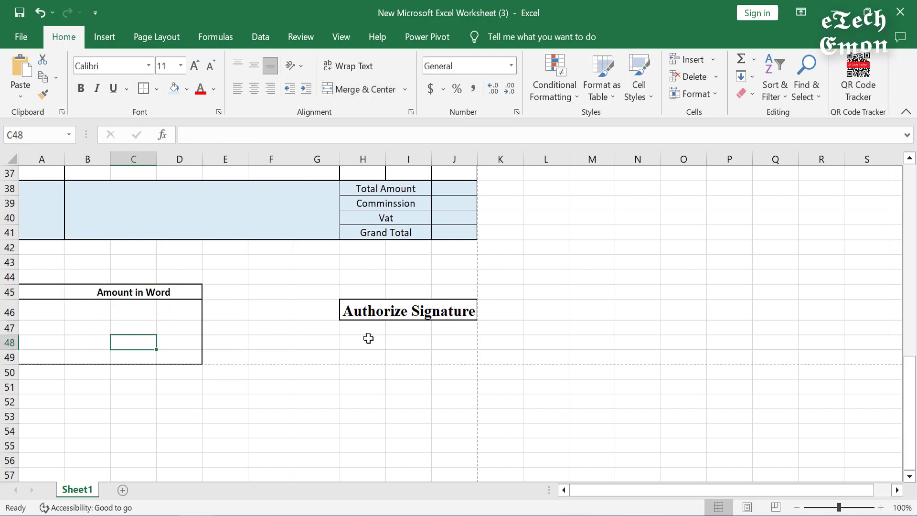
click(368, 340)
scroll(234, 293, up, 10)
scroll(239, 291, up, 2)
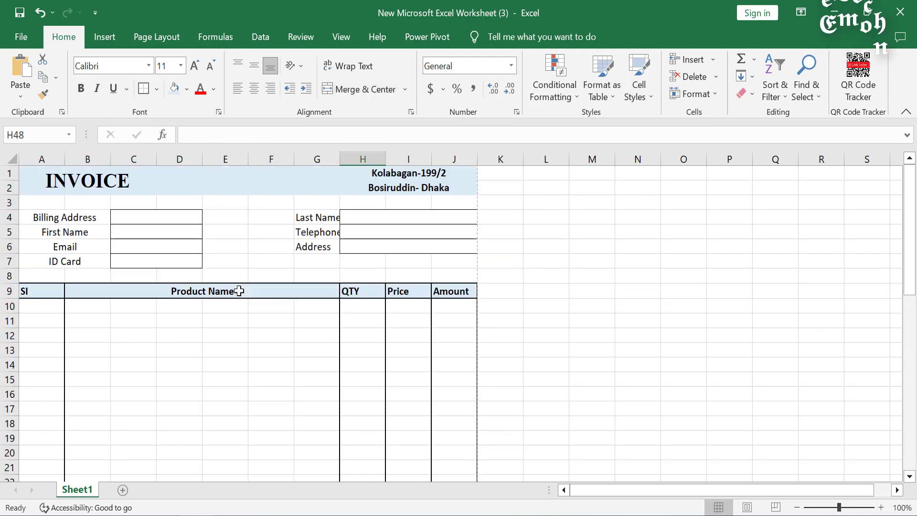
key(ctrl+p)
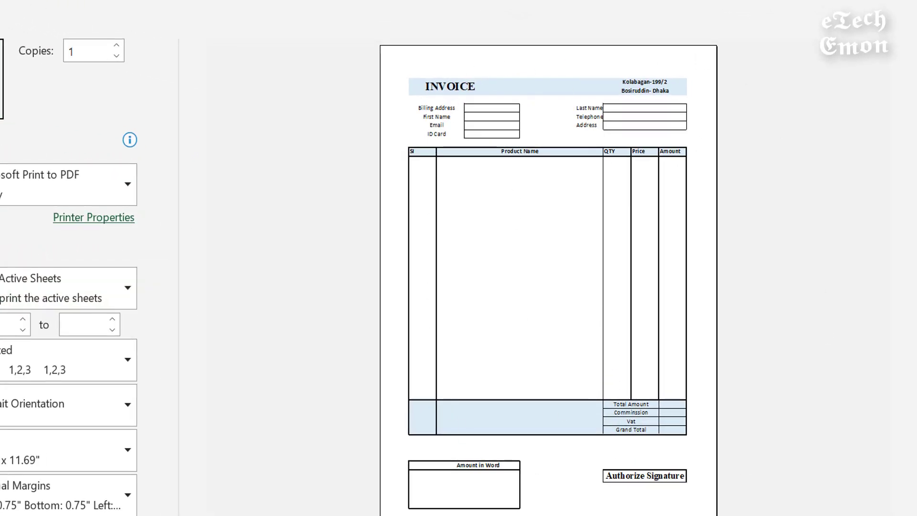
key(Escape)
scroll(323, 344, down, 4)
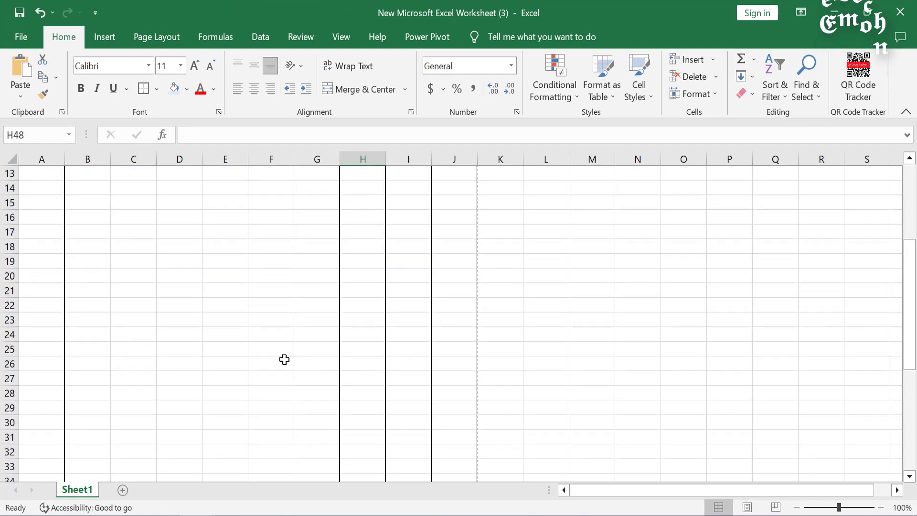
scroll(106, 268, up, 3)
Step: Enter 1 in A10 and fill it down to A37 as a 1–28 series
click(32, 260)
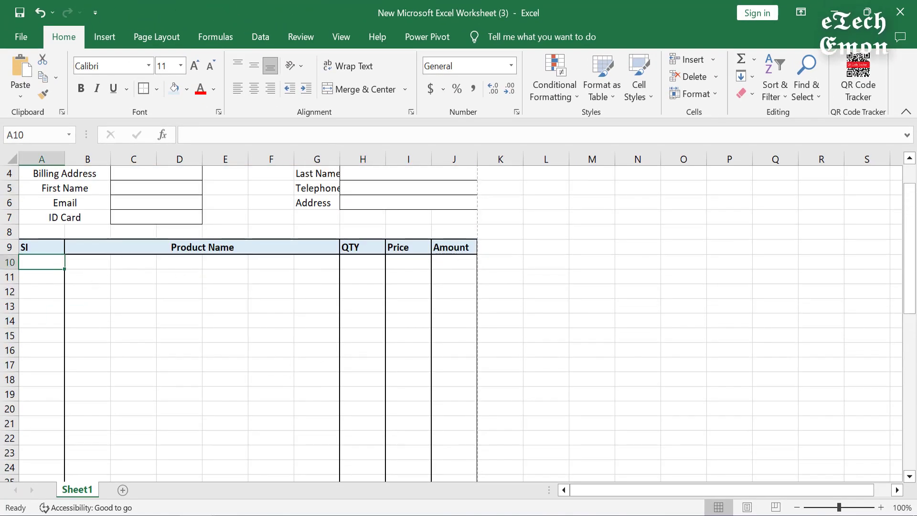
text(1)
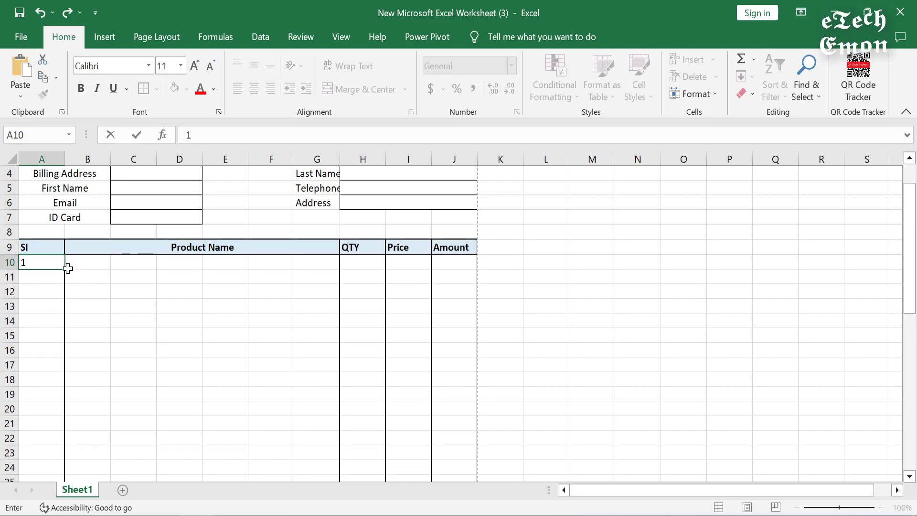
drag(65, 271, 58, 405)
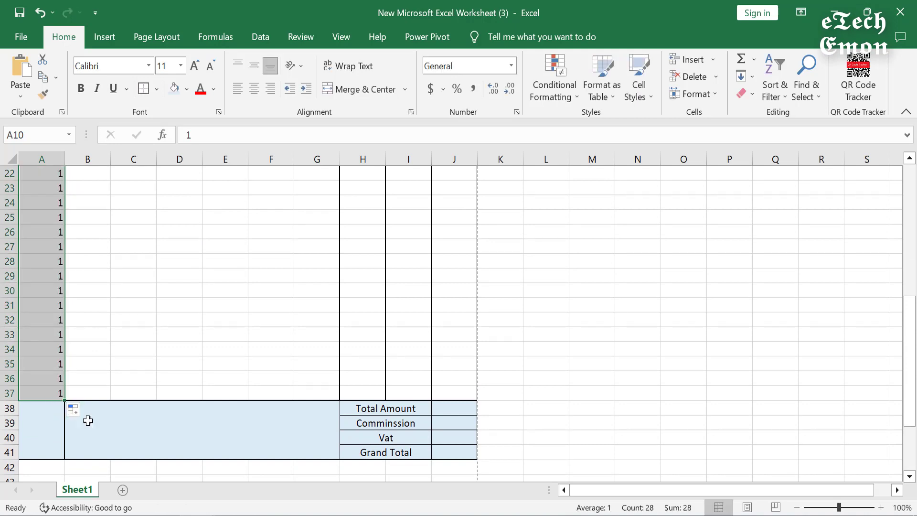
click(74, 413)
click(106, 446)
Step: Centre the SI numbers in column A and check them in print preview
scroll(109, 450, up, 7)
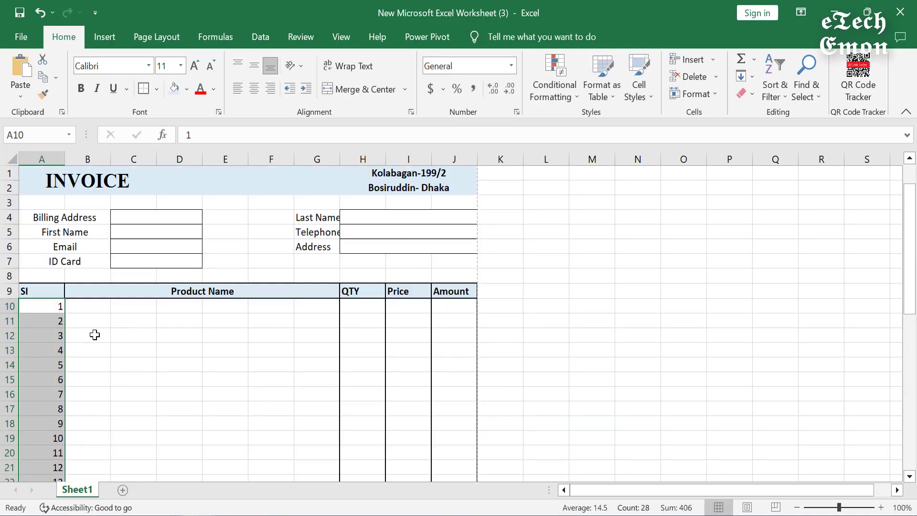
click(254, 91)
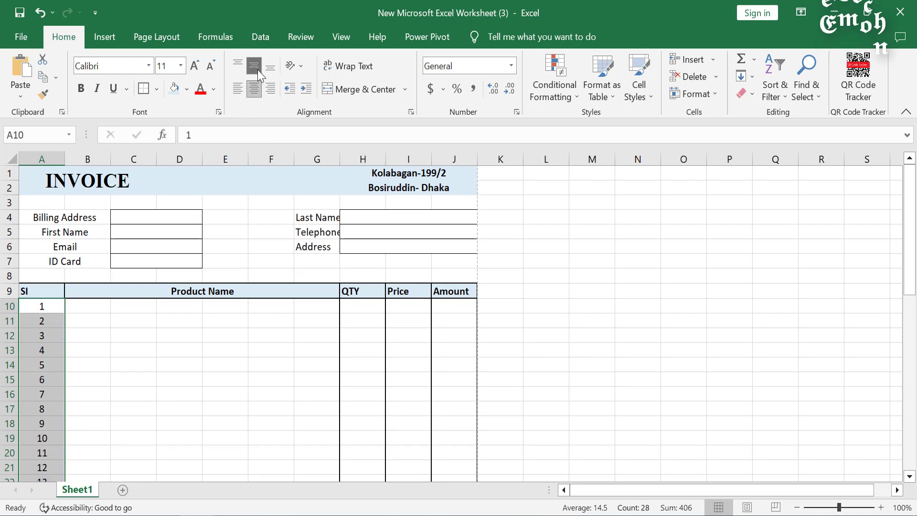
scroll(252, 343, down, 2)
click(253, 343)
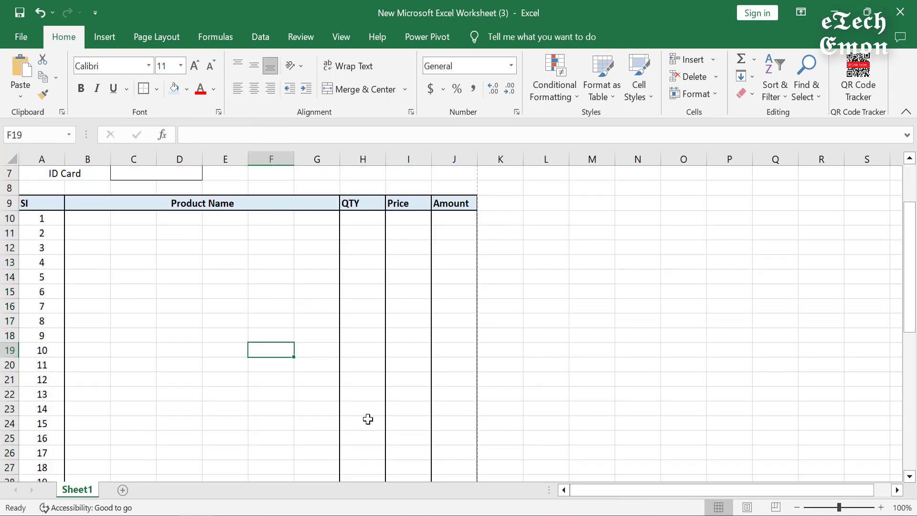
key(ctrl+p)
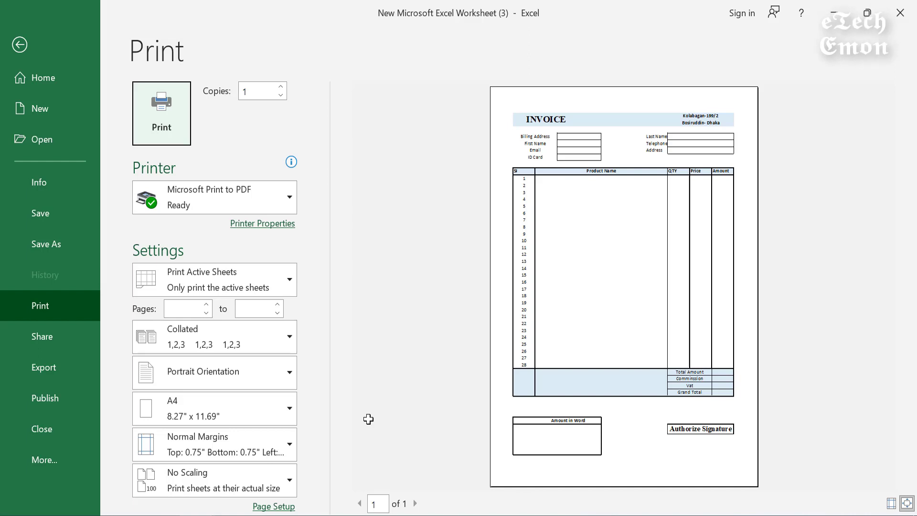
Step: Leave print preview and start editing the page header via Insert > Header & Footer
key(Escape)
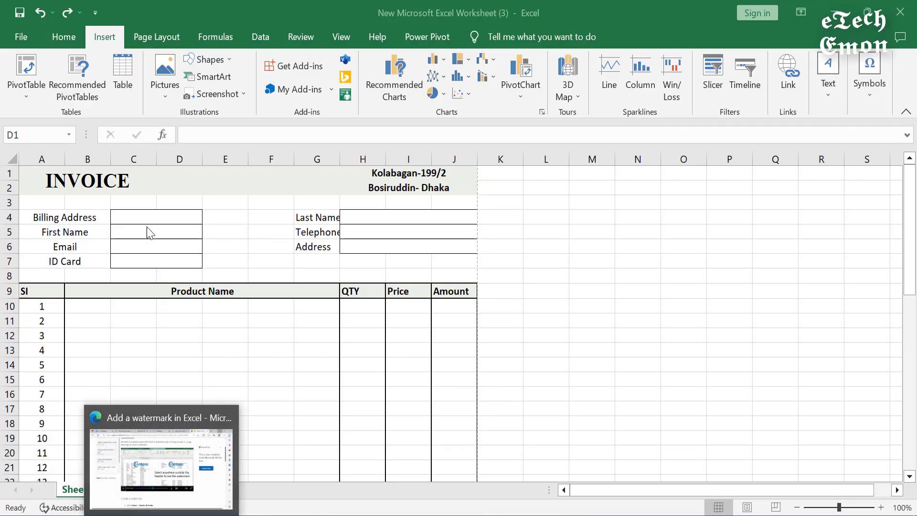
click(301, 328)
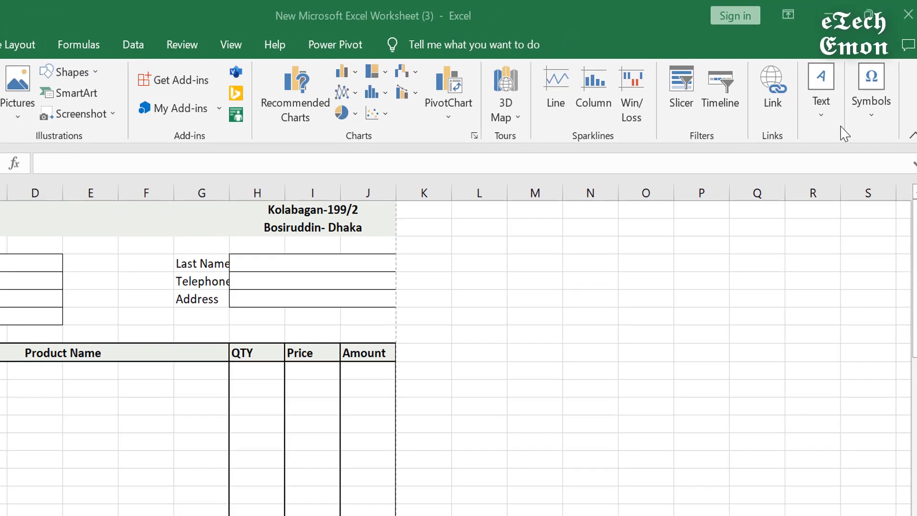
click(817, 122)
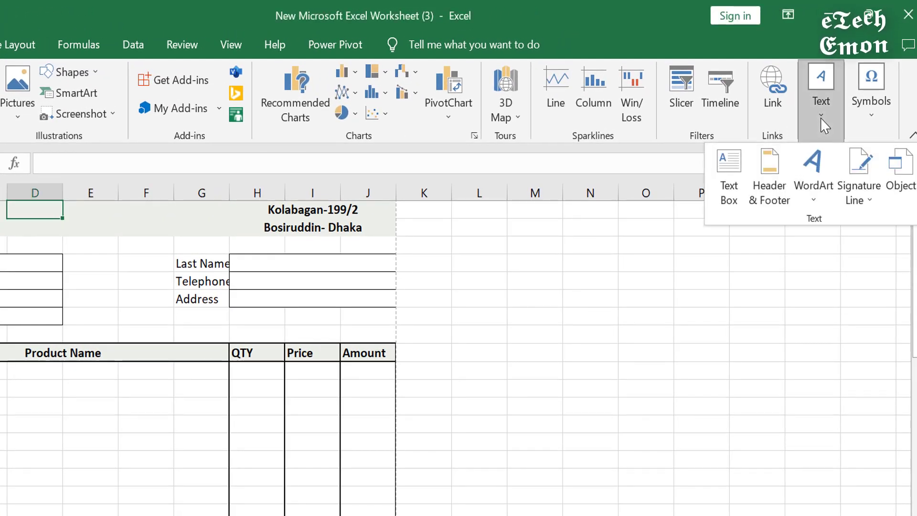
click(769, 162)
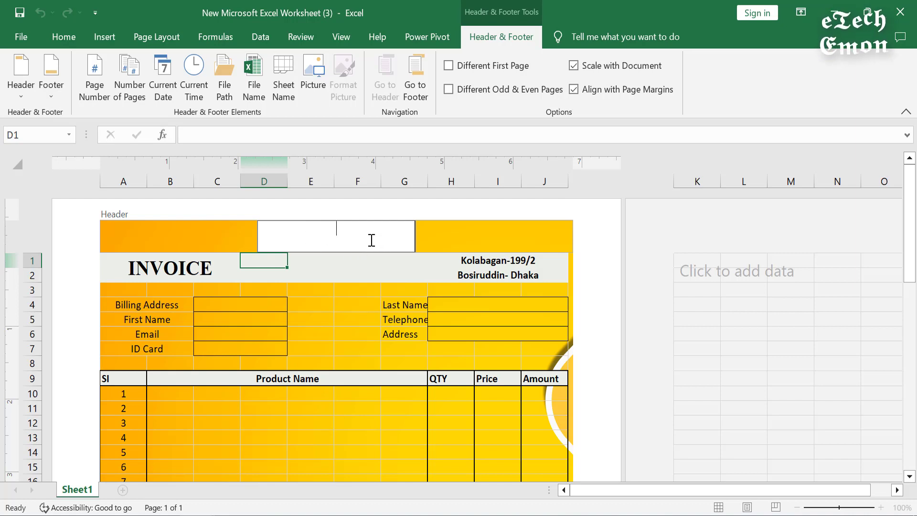
Step: Insert the first Bing image result for 'excel icon' as the header picture
click(319, 71)
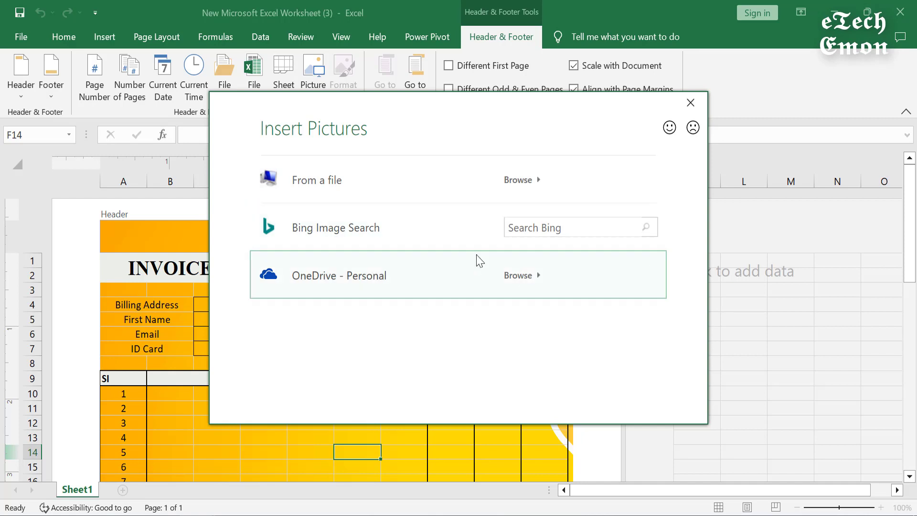
click(558, 227)
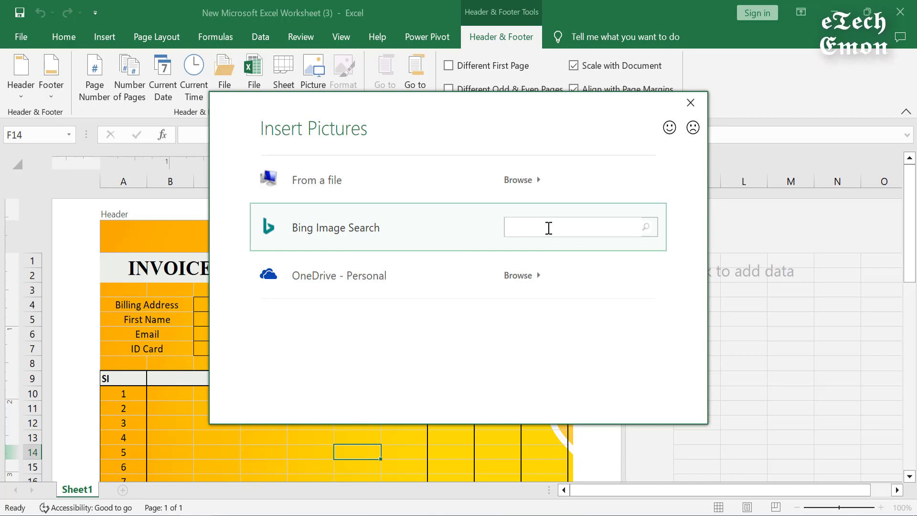
text(ex)
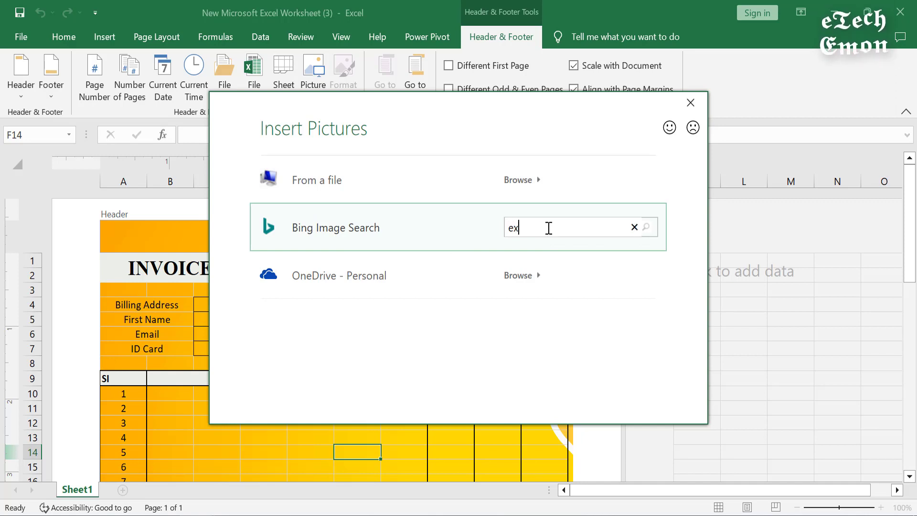
text(cel icon)
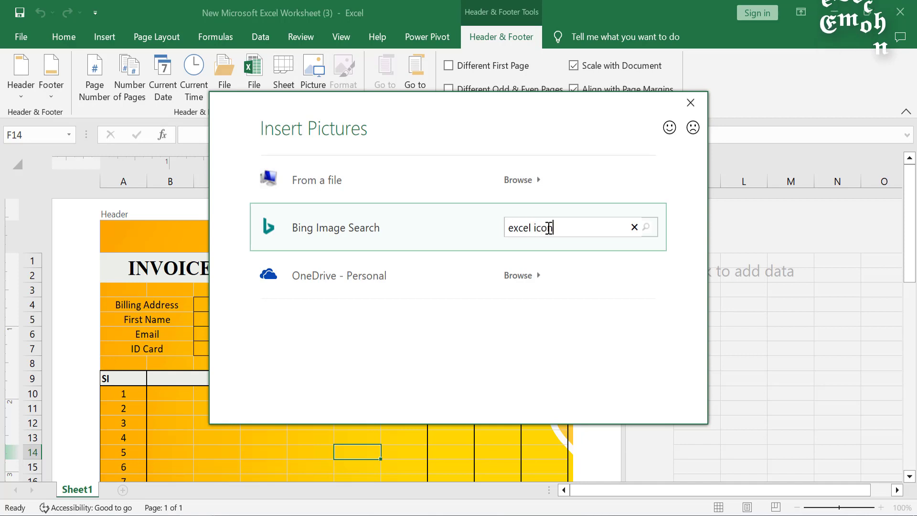
key(Return)
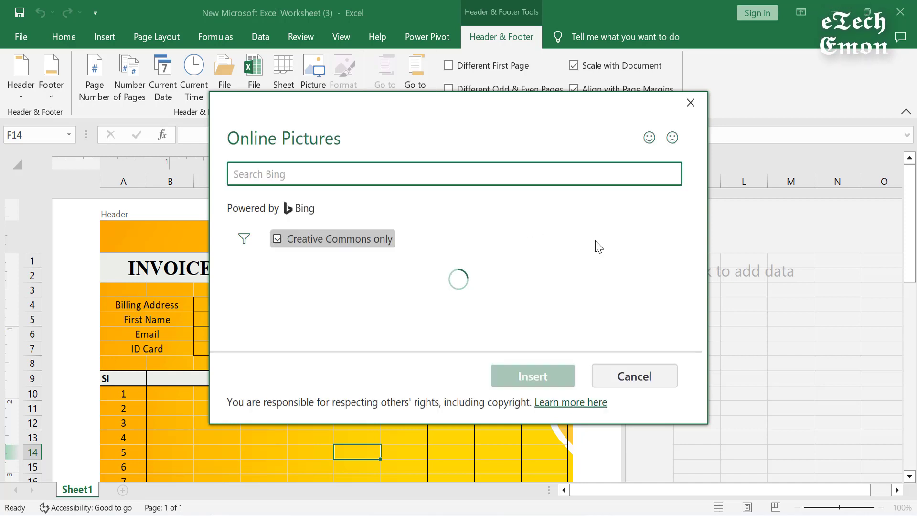
scroll(389, 296, down, 1)
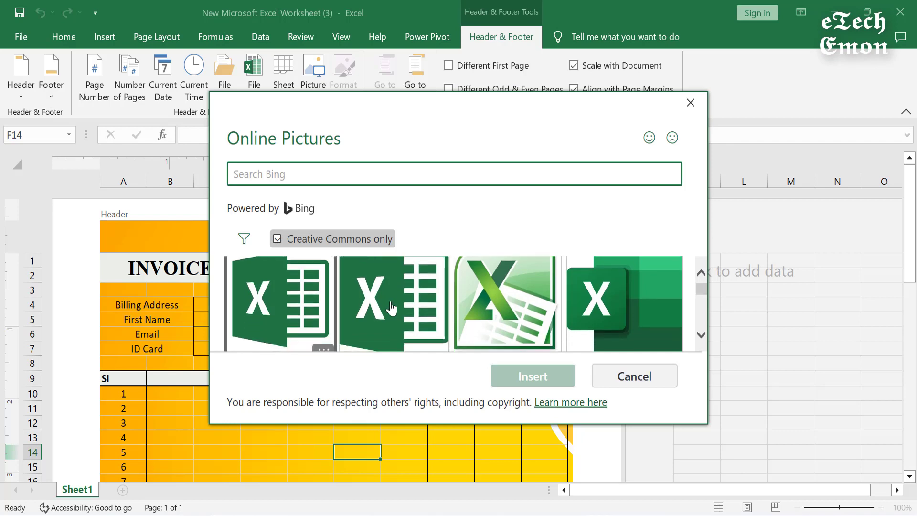
click(284, 300)
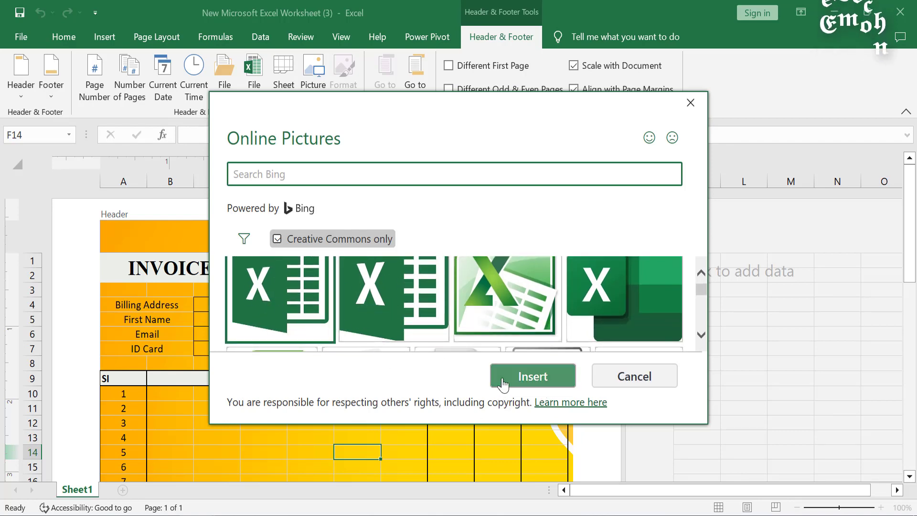
click(529, 376)
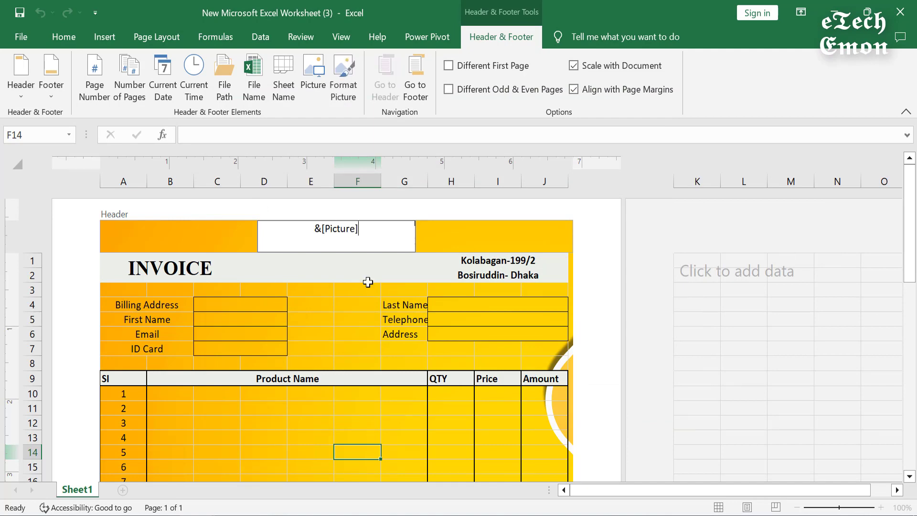
Step: Leave the header to see the Excel icon watermark behind the invoice
click(477, 239)
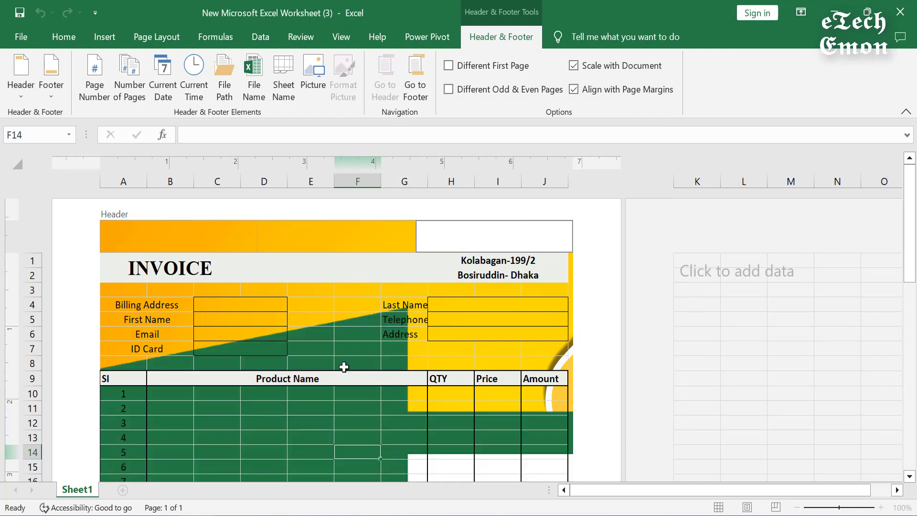
click(255, 420)
scroll(334, 395, down, 5)
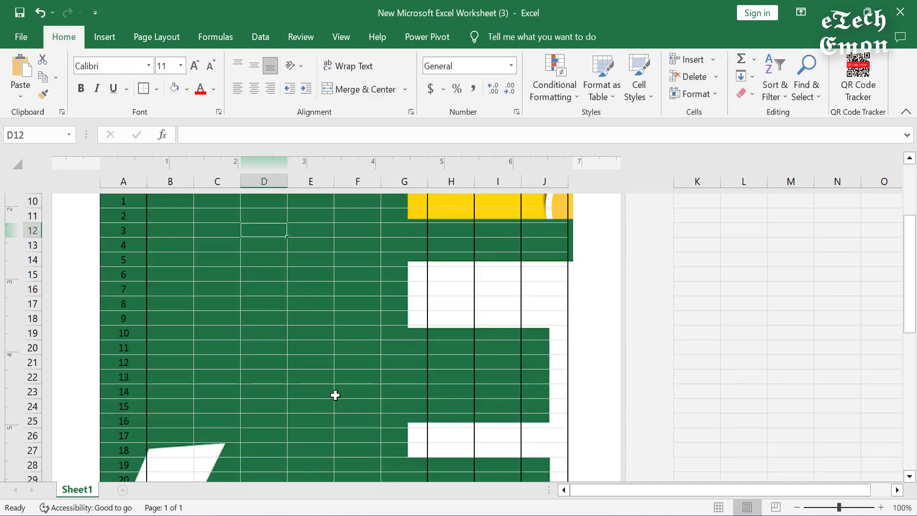
scroll(354, 383, up, 5)
Step: Reopen the header and check its left, centre and right sections
click(497, 239)
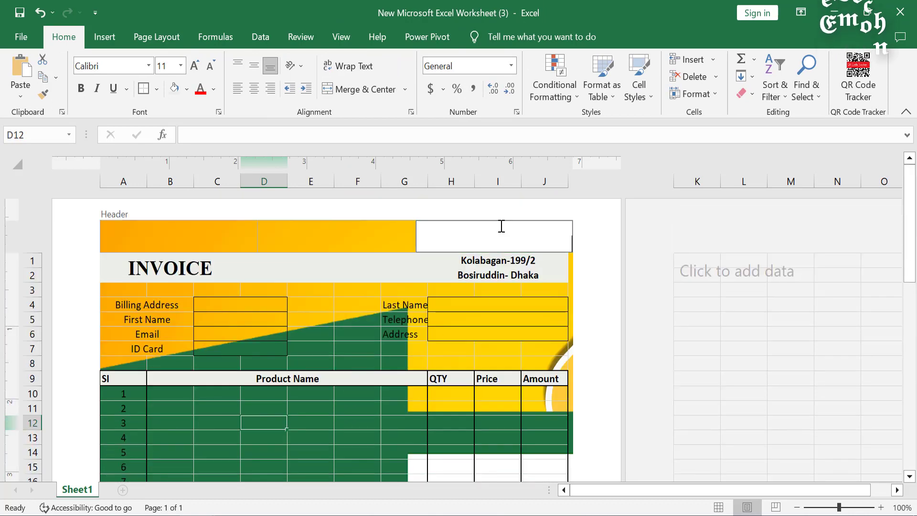
click(194, 233)
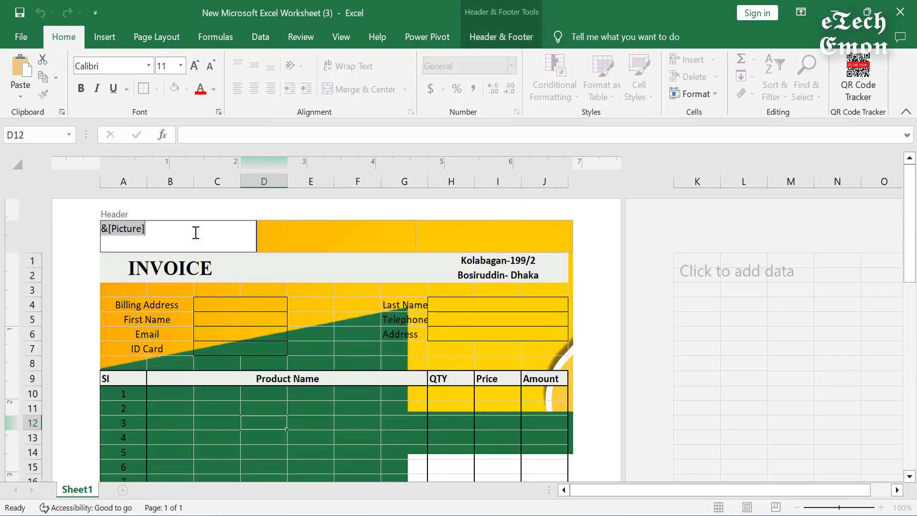
click(360, 237)
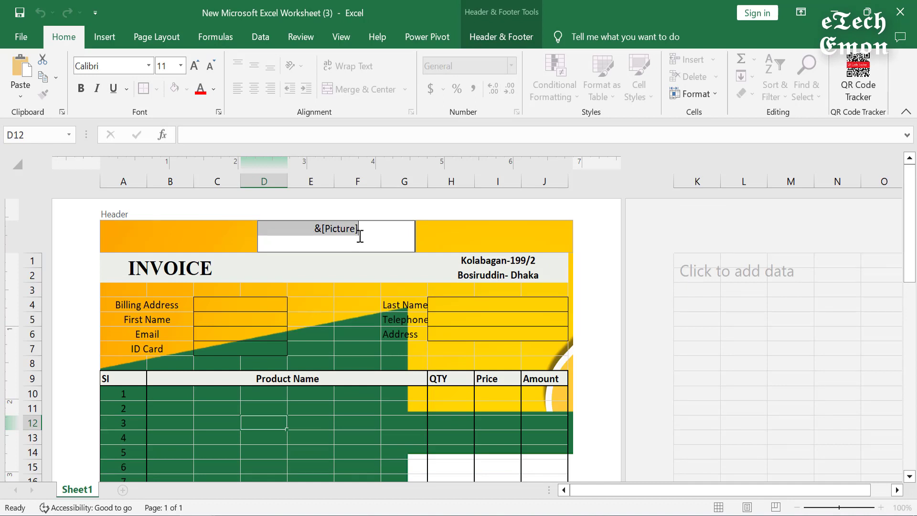
click(459, 242)
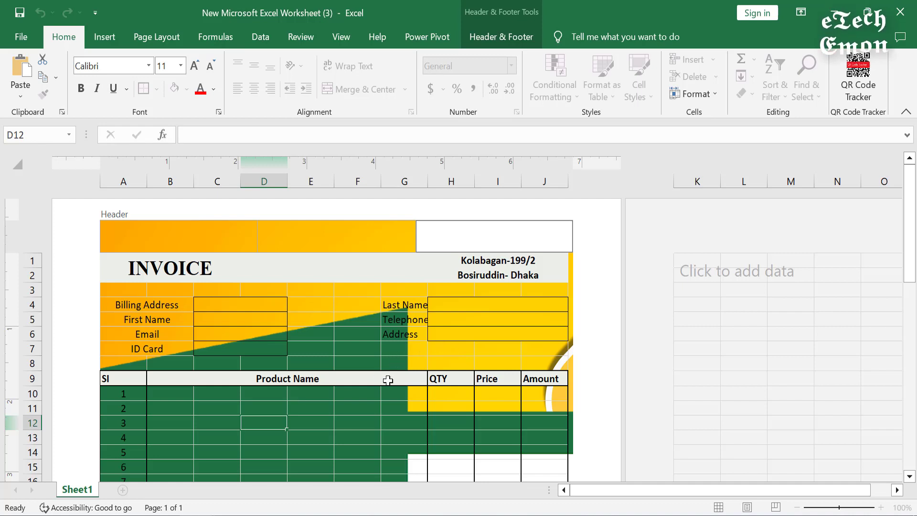
key(alt+f)
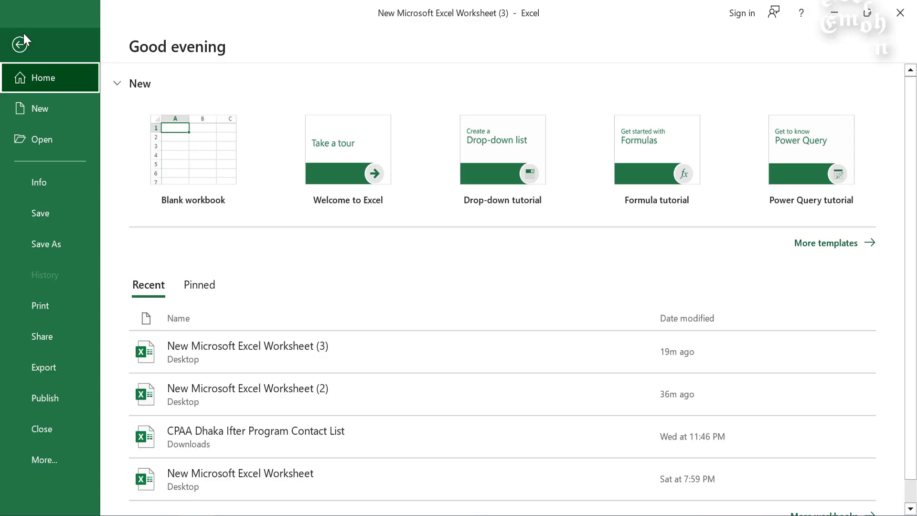
Step: Scroll through the single-page print preview to check the Excel icon watermark
click(86, 306)
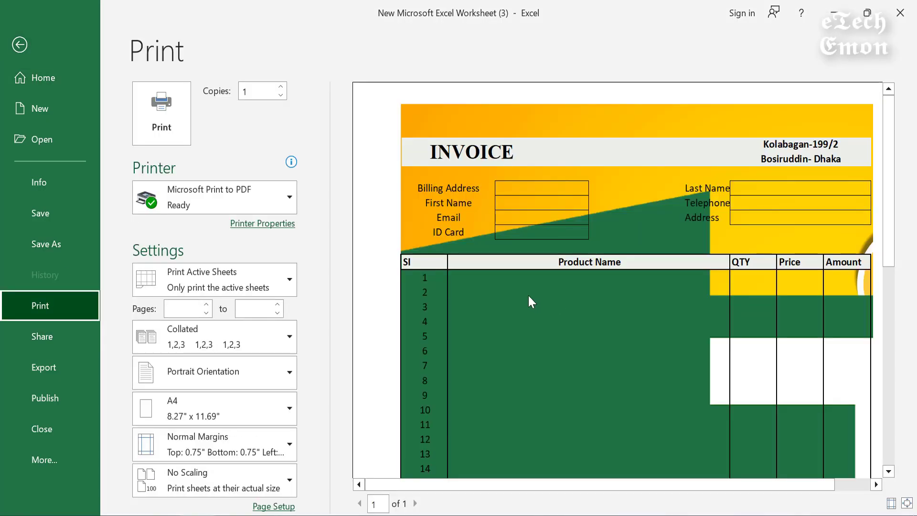
scroll(712, 281, down, 5)
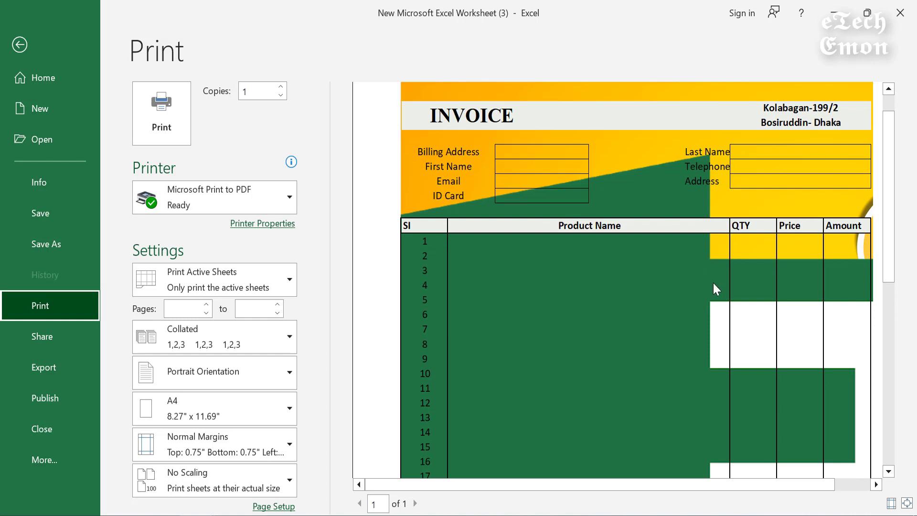
scroll(717, 306, down, 5)
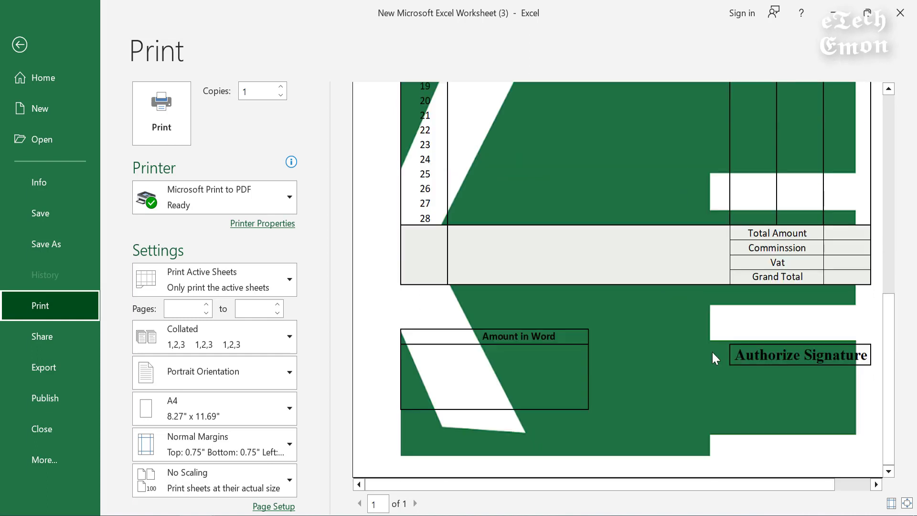
scroll(708, 372, up, 5)
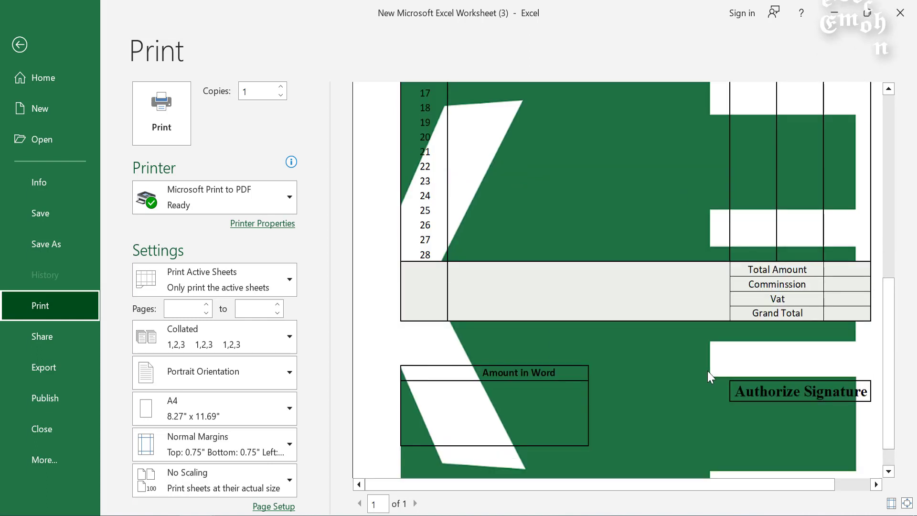
scroll(707, 370, up, 3)
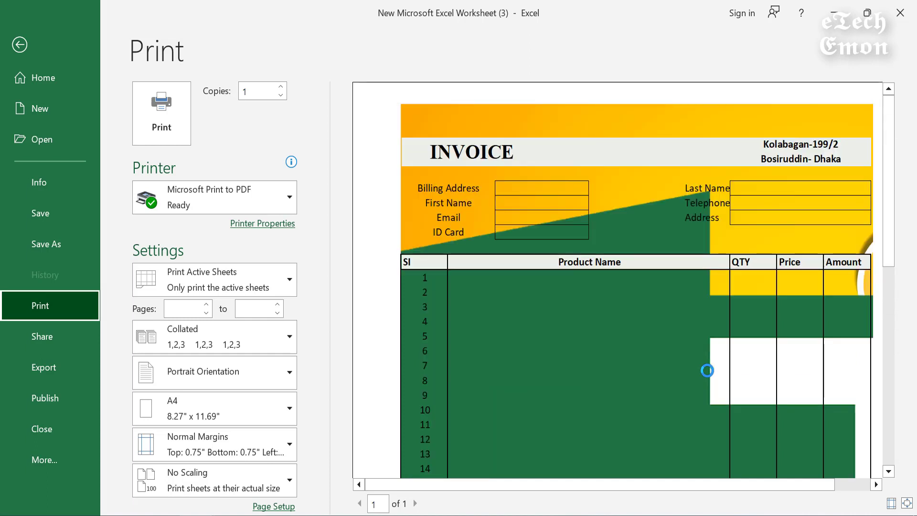